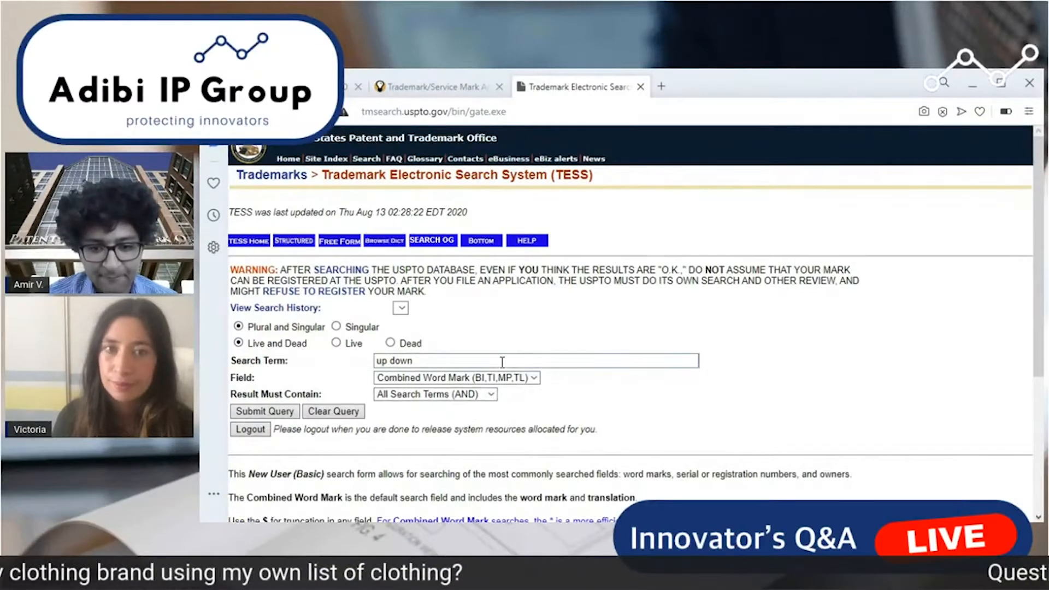
Set the basic search term to the suggested "up down threads".
double_click(419, 360)
left_click(419, 359)
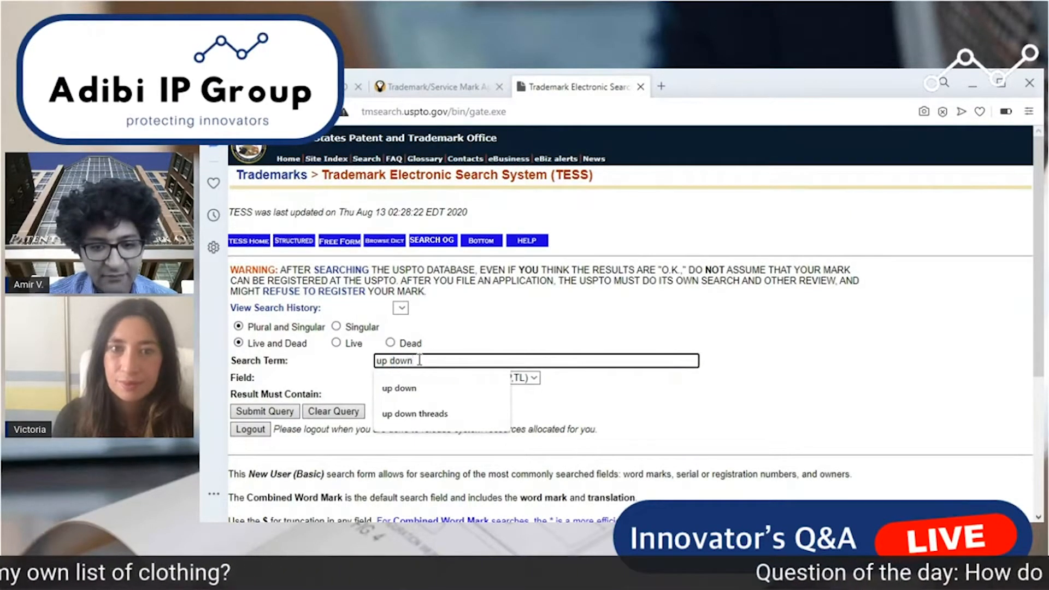
key("Down")
key("Down")
key("Return")
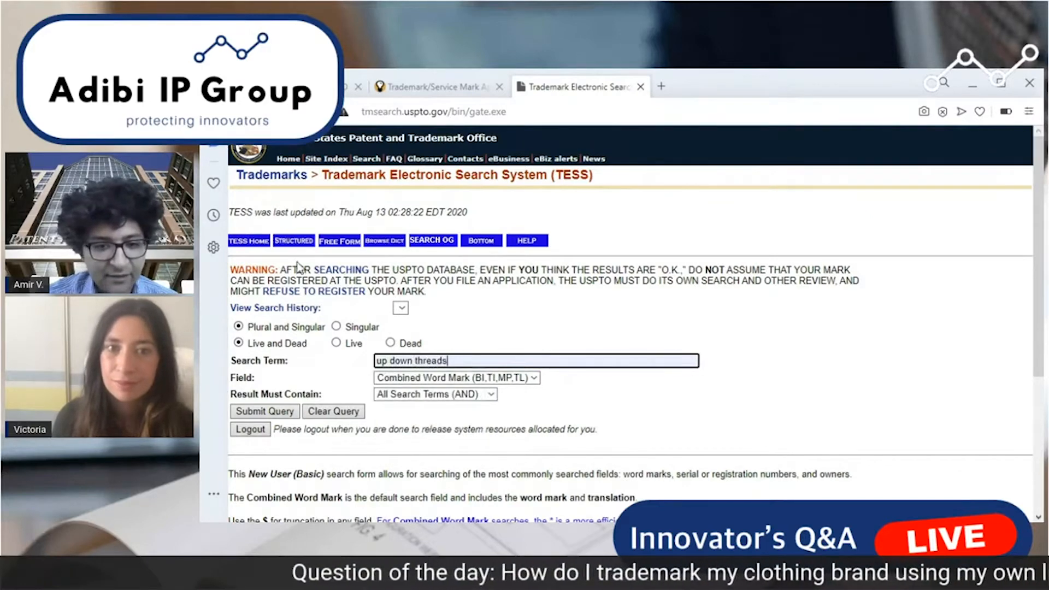
Open the structured search form and enter "up down" as the first term, searched in the Basic Index field.
left_click(307, 244)
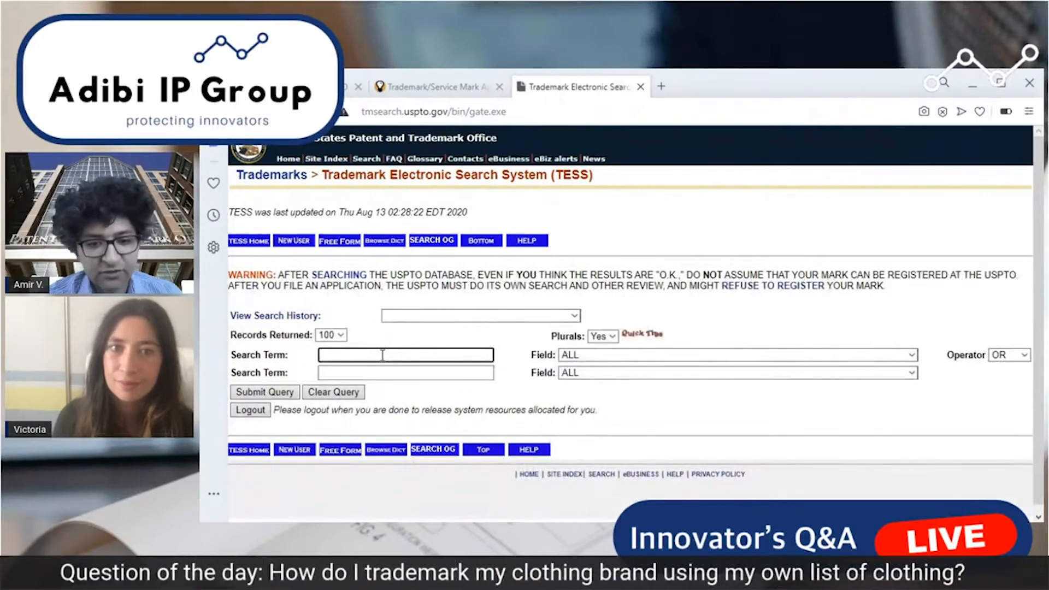
type("up")
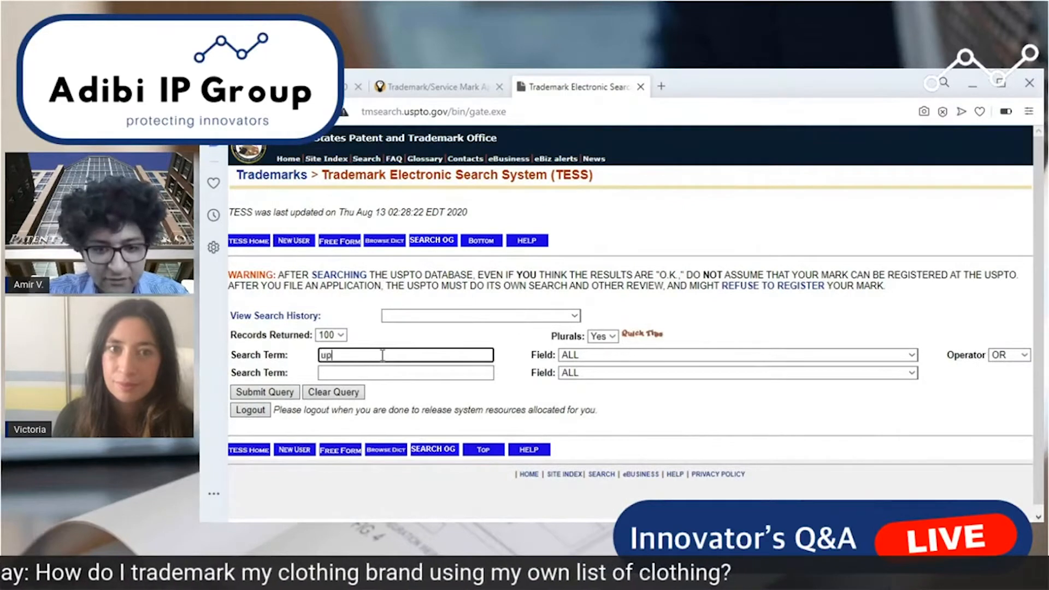
type(" down th")
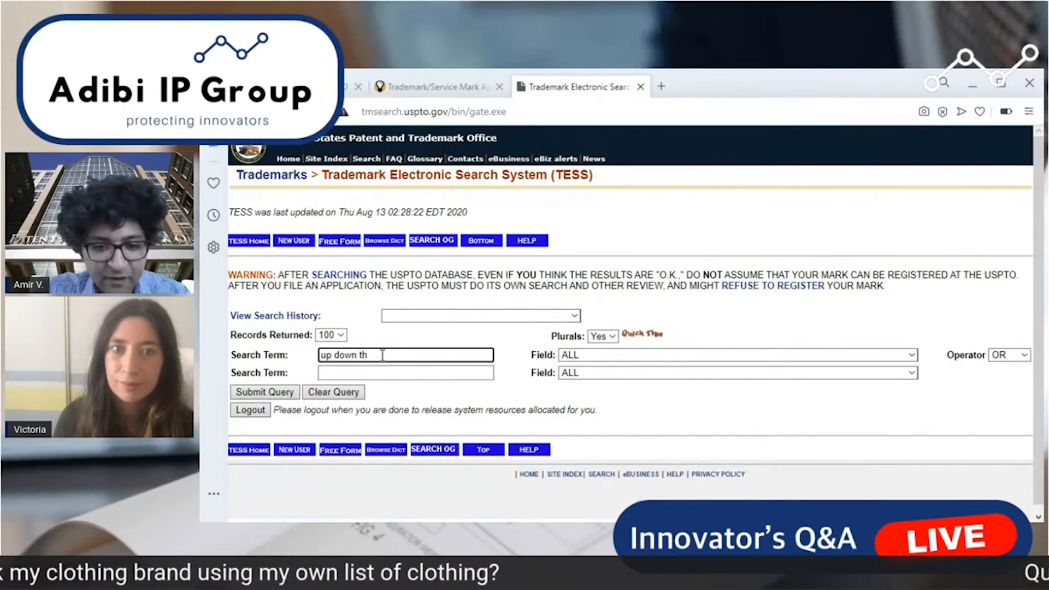
key("BackSpace")
key("BackSpace")
key("BackSpace")
key("Tab")
key("i")
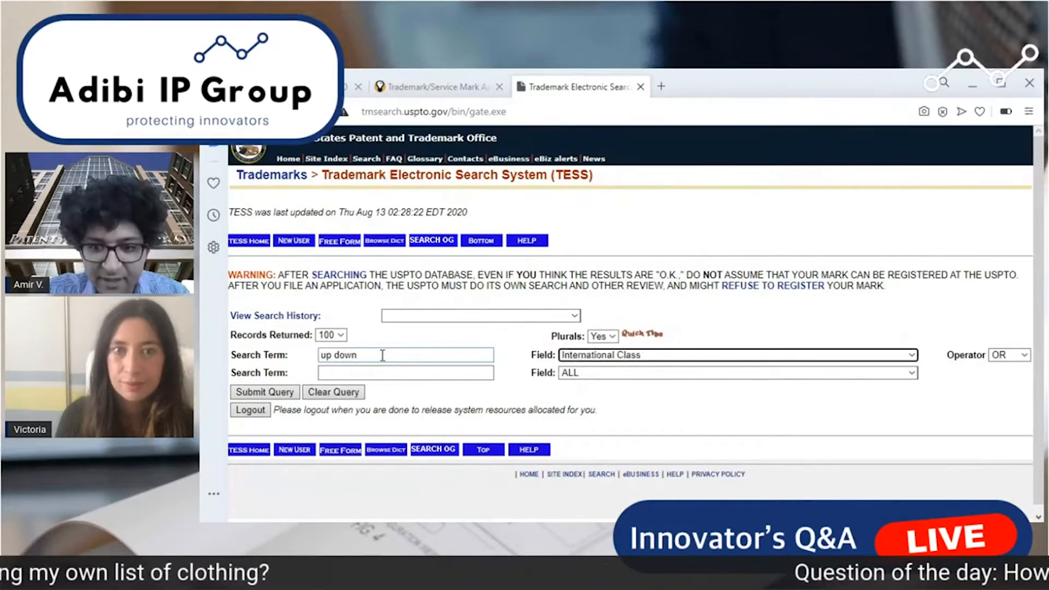
key("b")
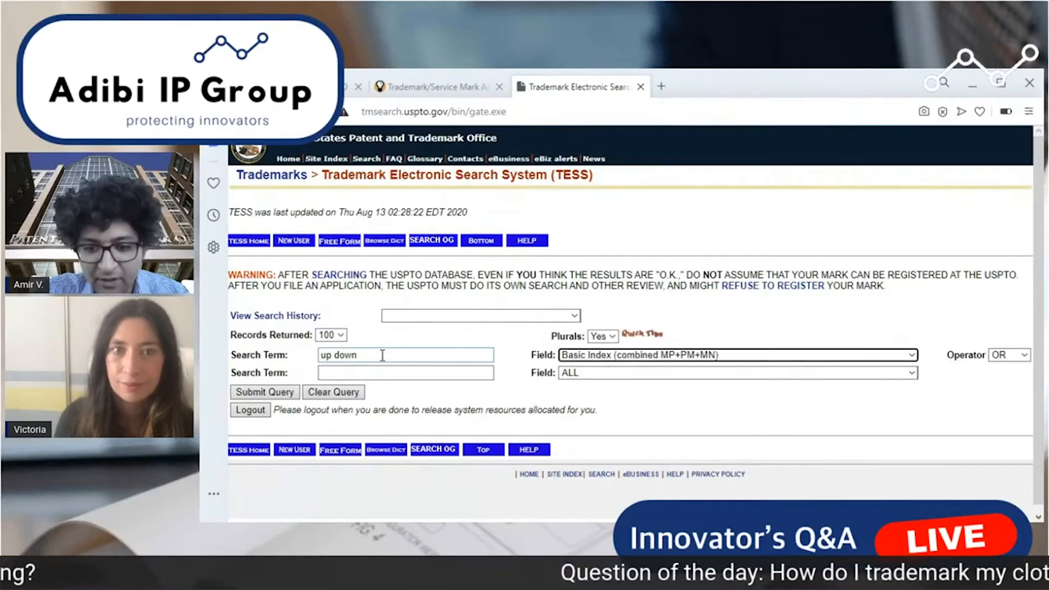
Combine it using AND with a second term 025 in the International Class field, and submit the query.
key("Tab")
key("a")
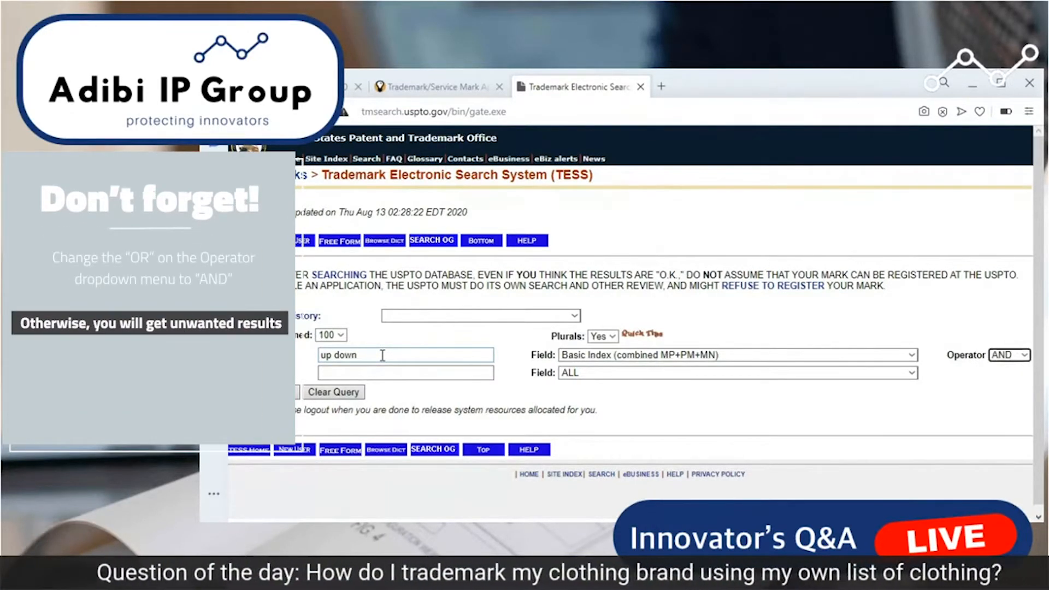
key("Tab")
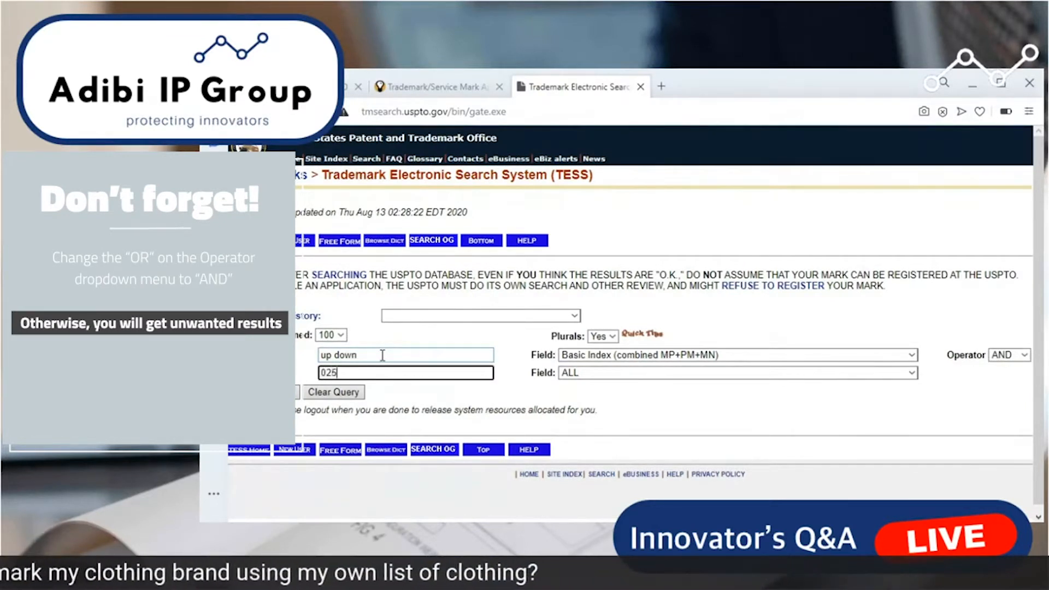
key("Tab")
key("i")
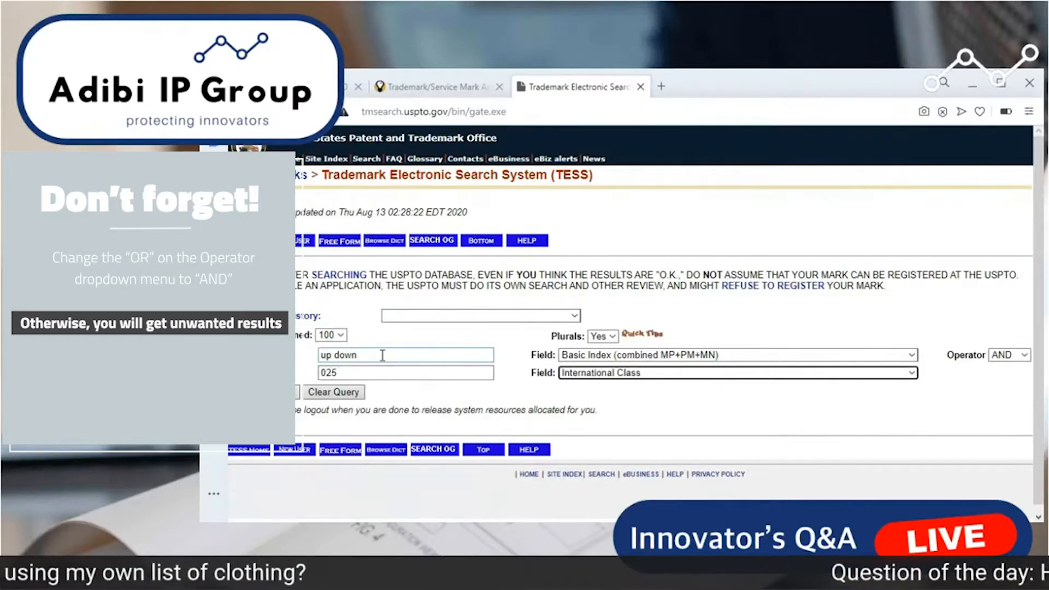
key("Return")
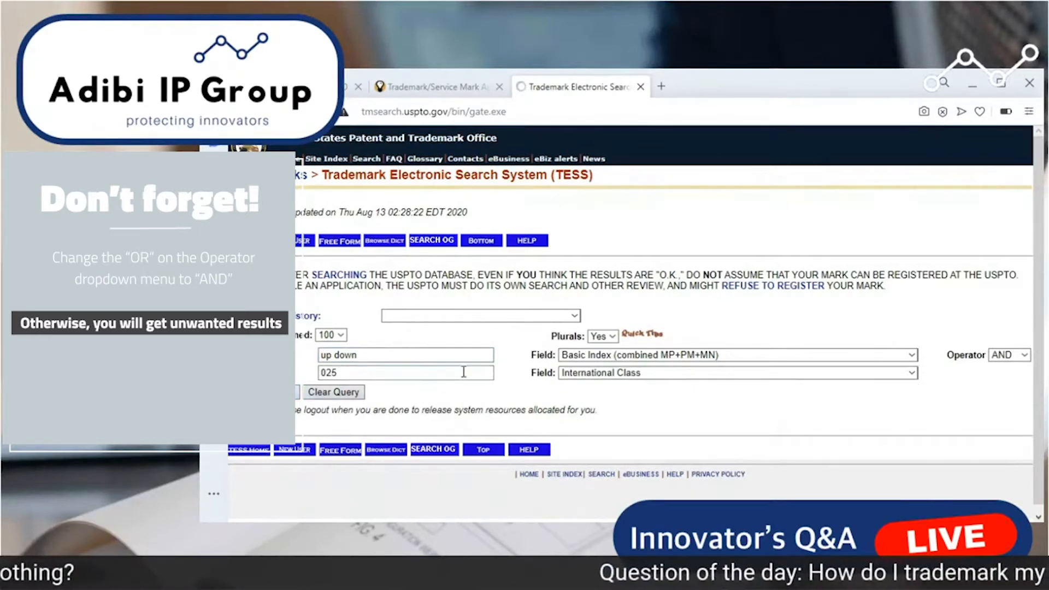
Find "up down" within the results page and scan the listed word marks for matching names.
scroll(599, 397, "down", 2)
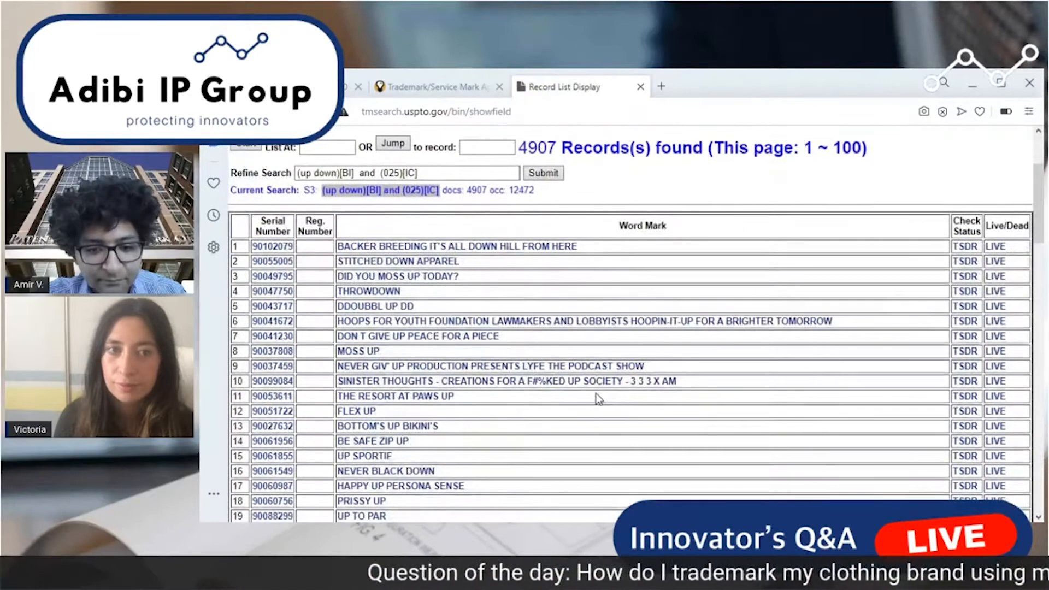
scroll(598, 398, "up", 3)
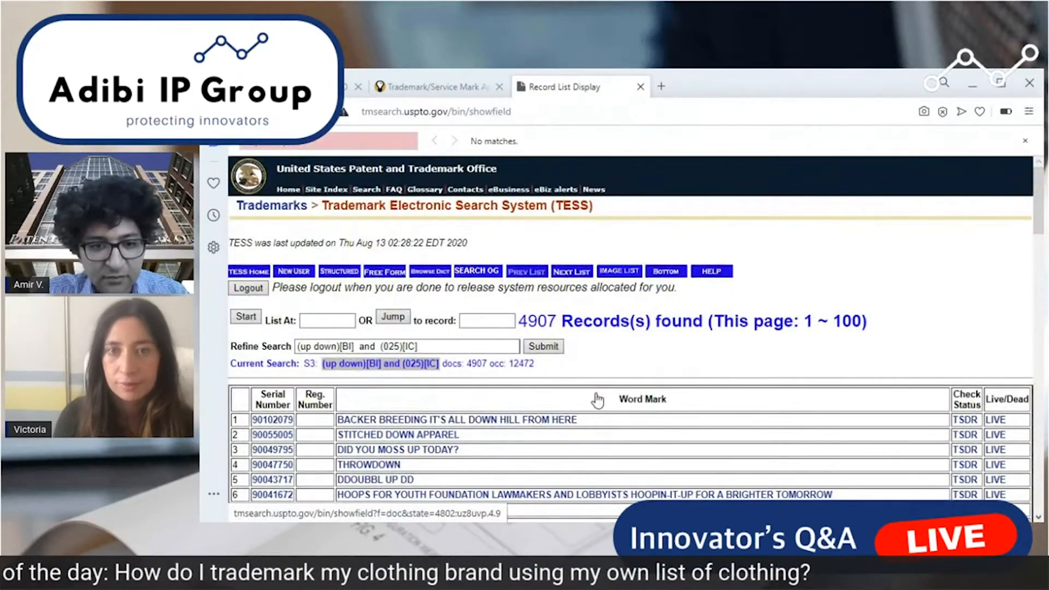
type("up down")
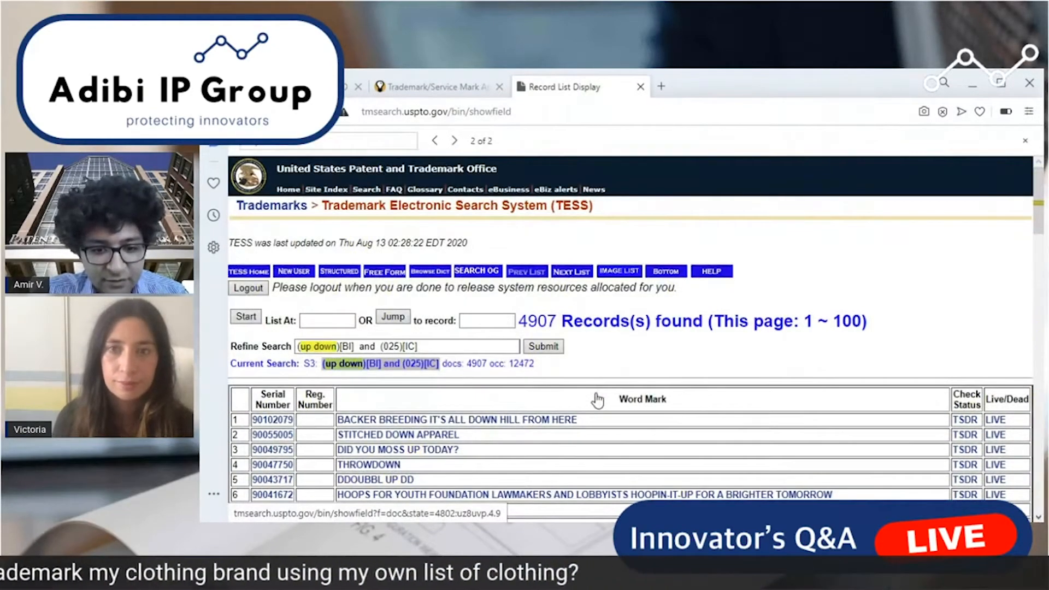
scroll(610, 395, "down", 20)
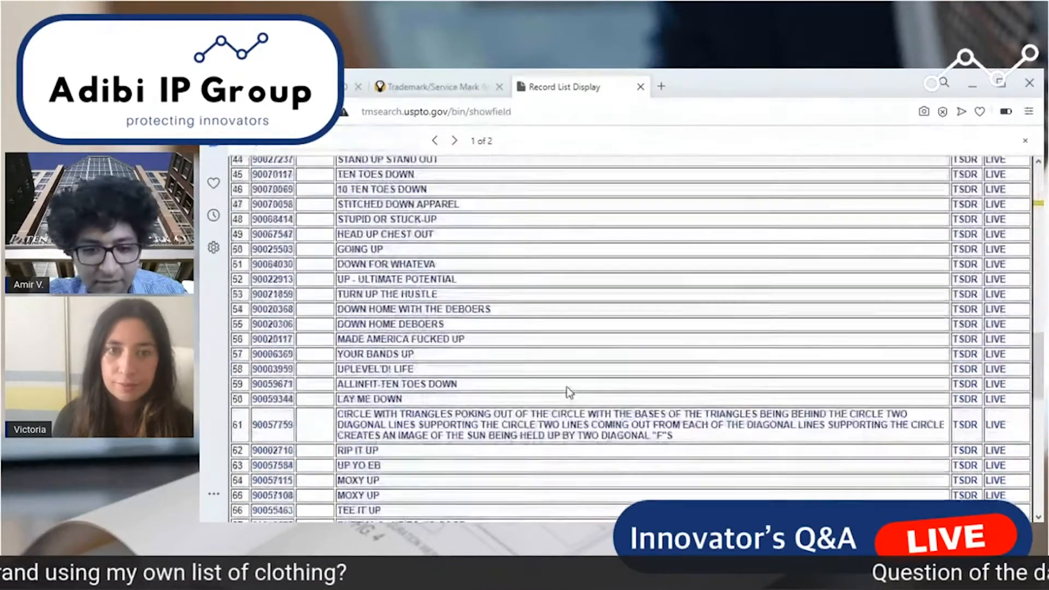
scroll(489, 399, "up", 6)
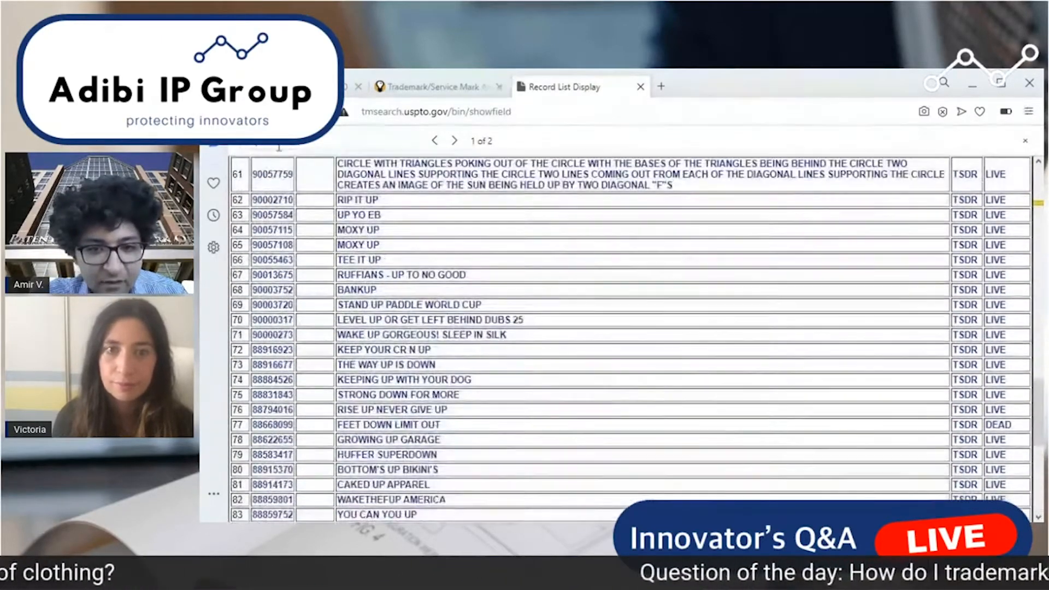
left_click(451, 97)
left_click(552, 95)
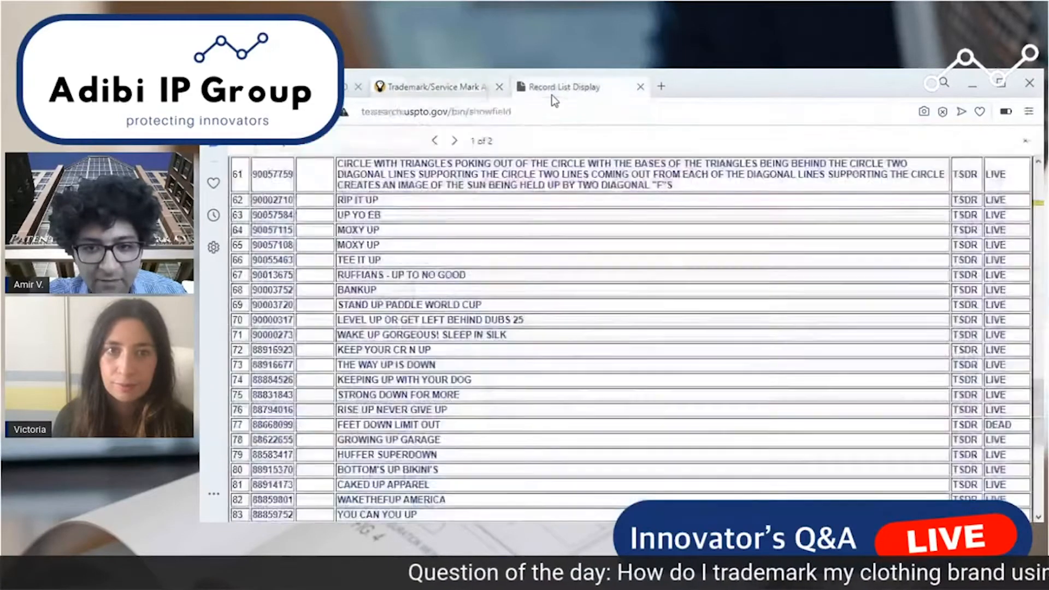
Return to the structured search form, change the first term to "updown" and resubmit the query.
left_click(240, 111)
left_click(332, 378)
key("BackSpace")
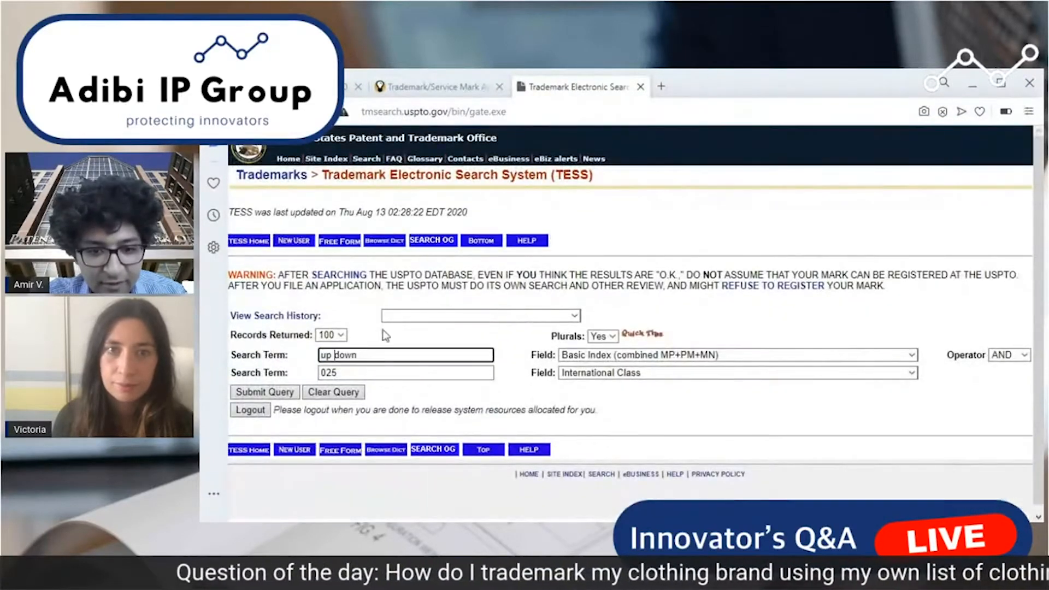
key("Return")
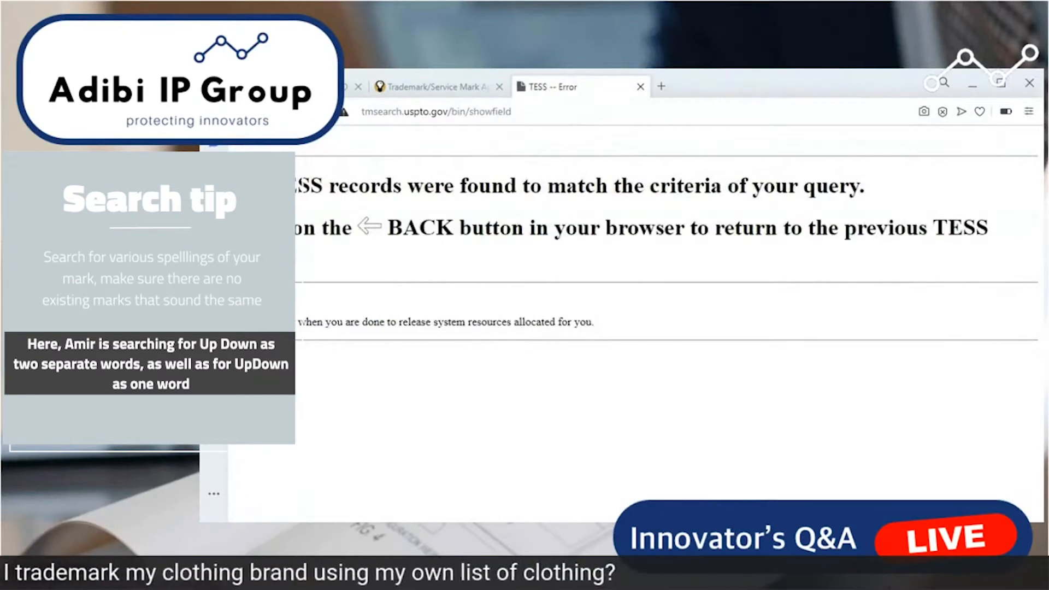
Leave the search results, switch to the open trademark application form and look over its filing options and instructions.
left_click(241, 111)
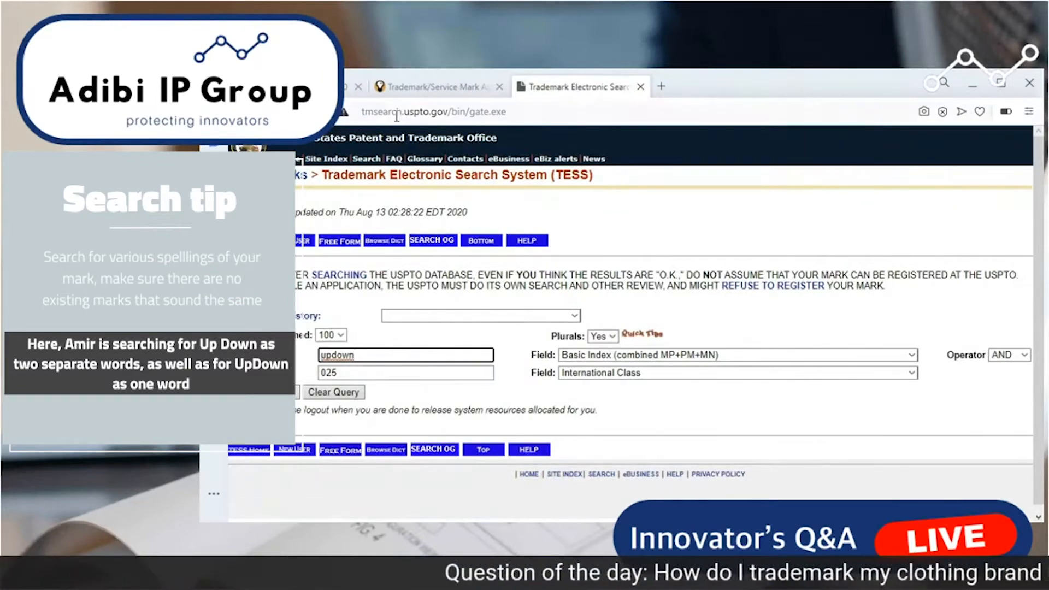
left_click(407, 88)
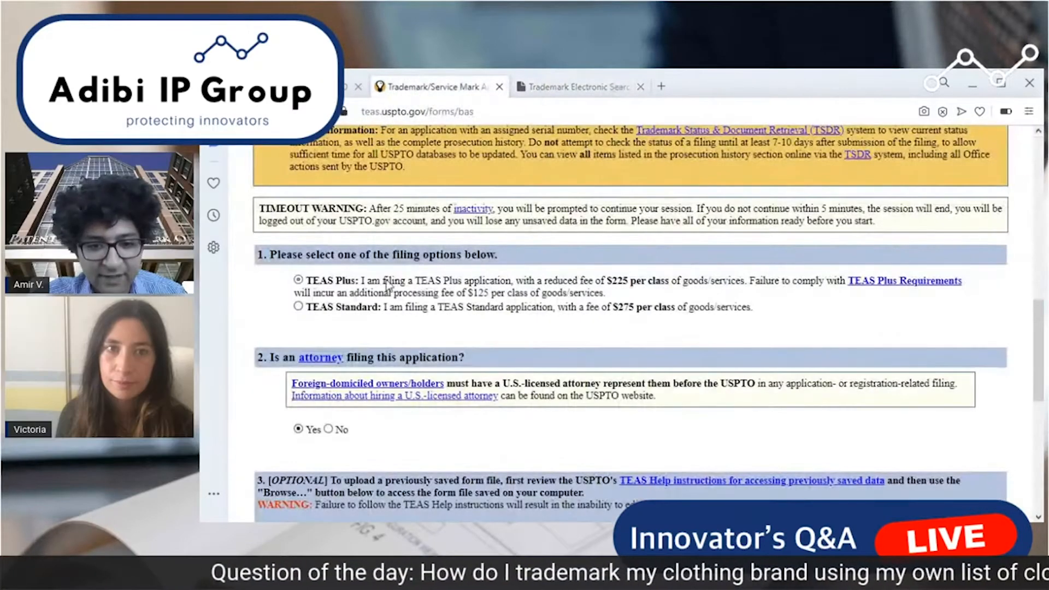
scroll(443, 352, "up", 10)
scroll(444, 352, "down", 15)
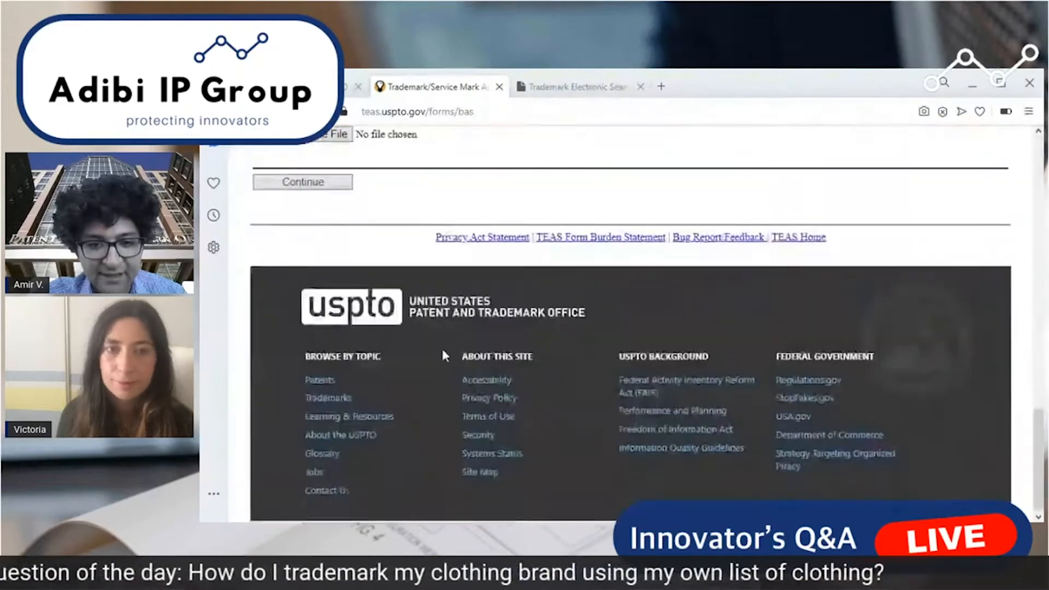
scroll(465, 363, "up", 15)
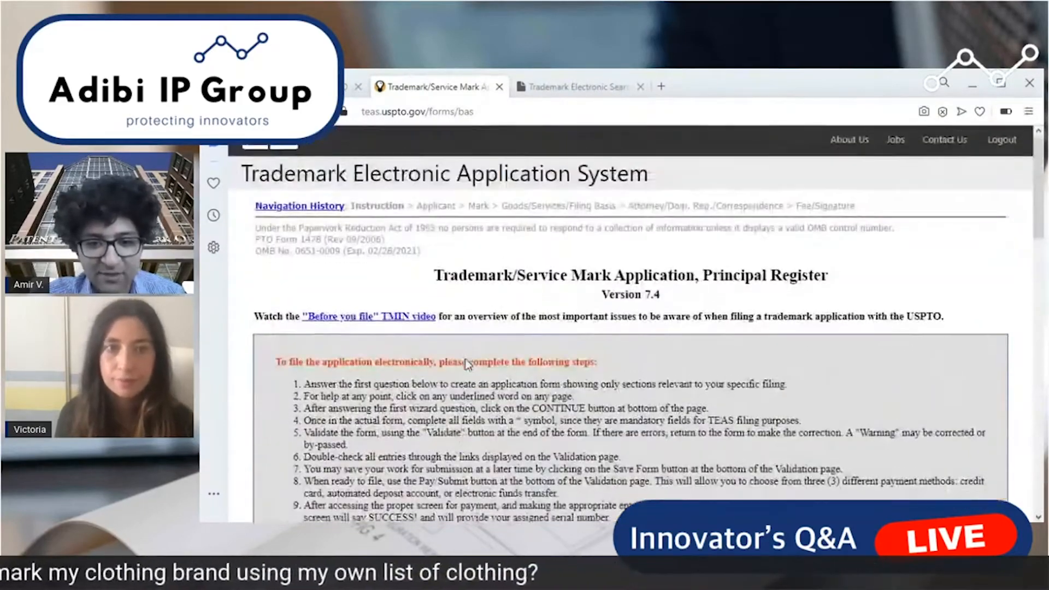
scroll(469, 364, "down", 10)
Close the MyUSPTO browser tab and take the application tab back to the Trademark initial application form page.
left_click(317, 87)
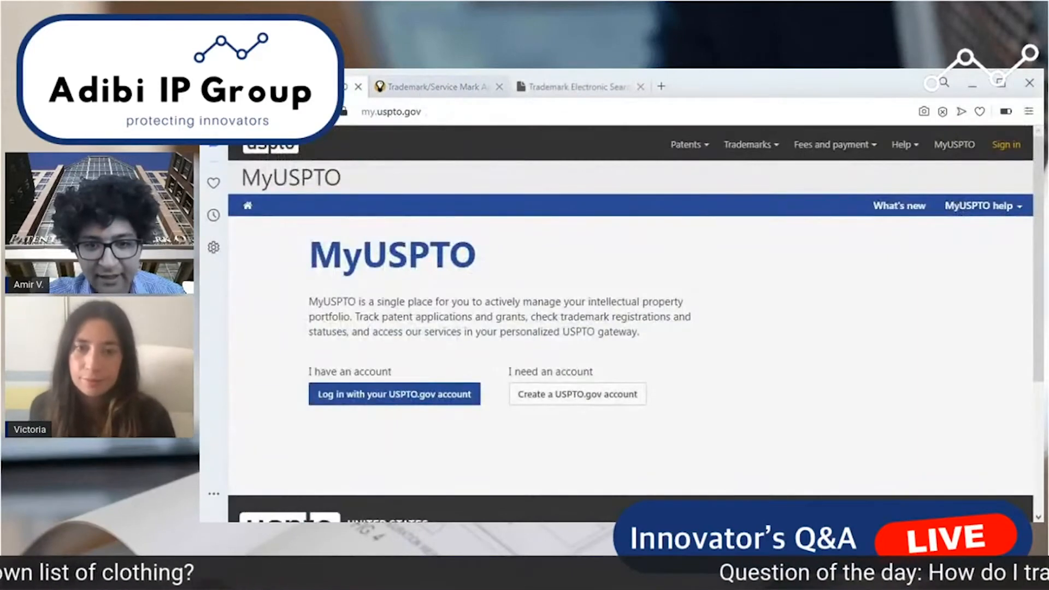
left_click(240, 111)
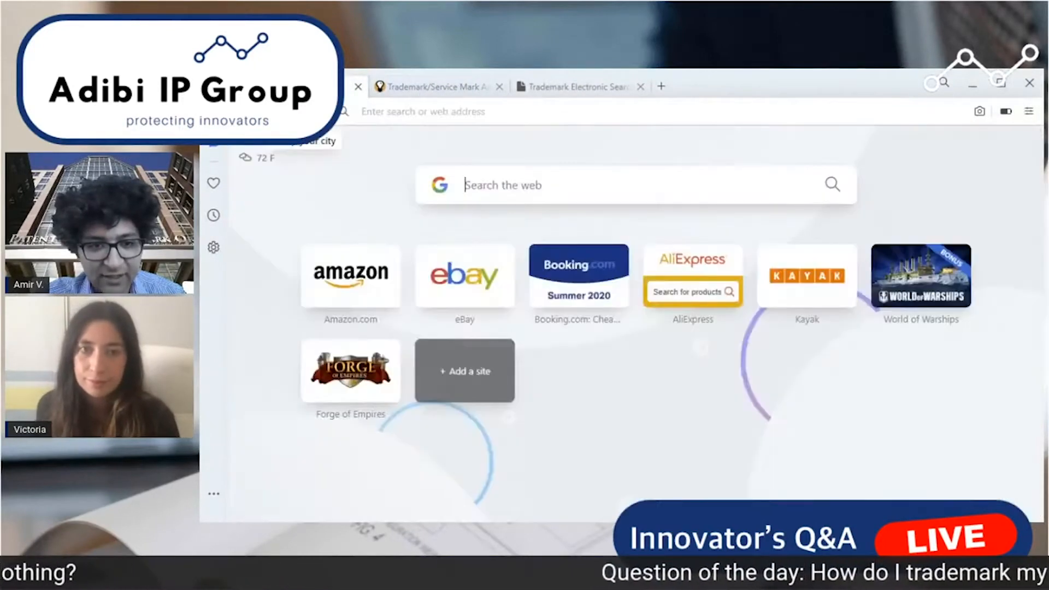
left_click(358, 87)
key("F5")
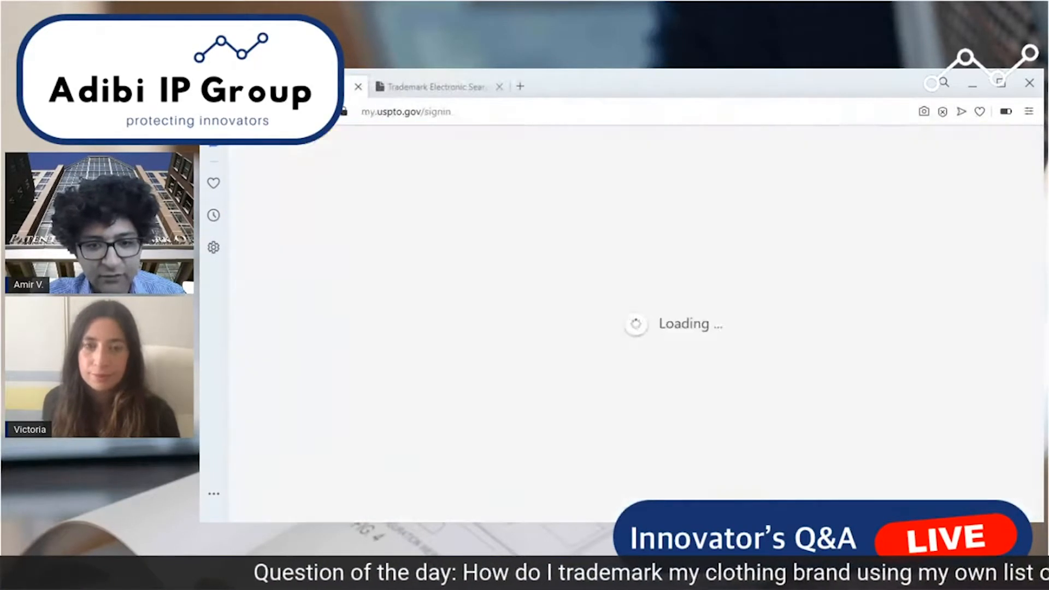
left_click(241, 112)
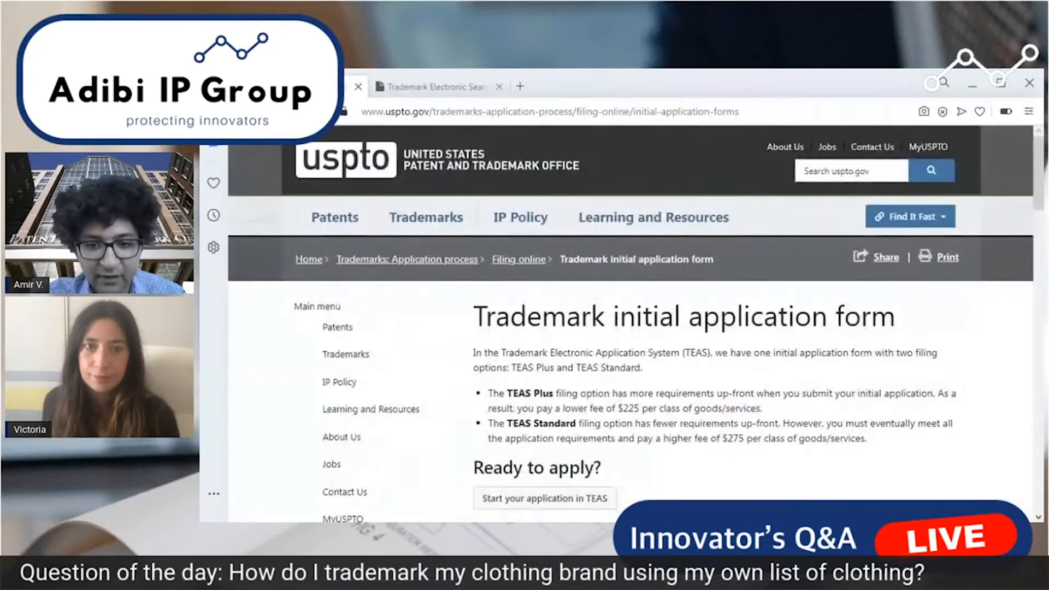
Show the TEAS application start option and select the web address of the Trademark initial application form page.
scroll(573, 358, "down", 3)
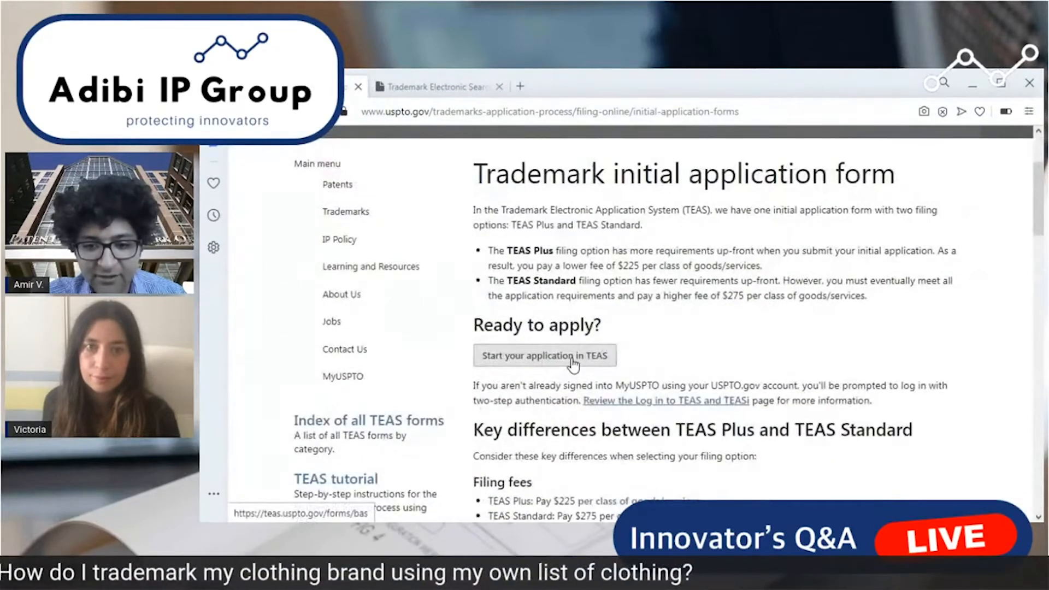
left_click(570, 116)
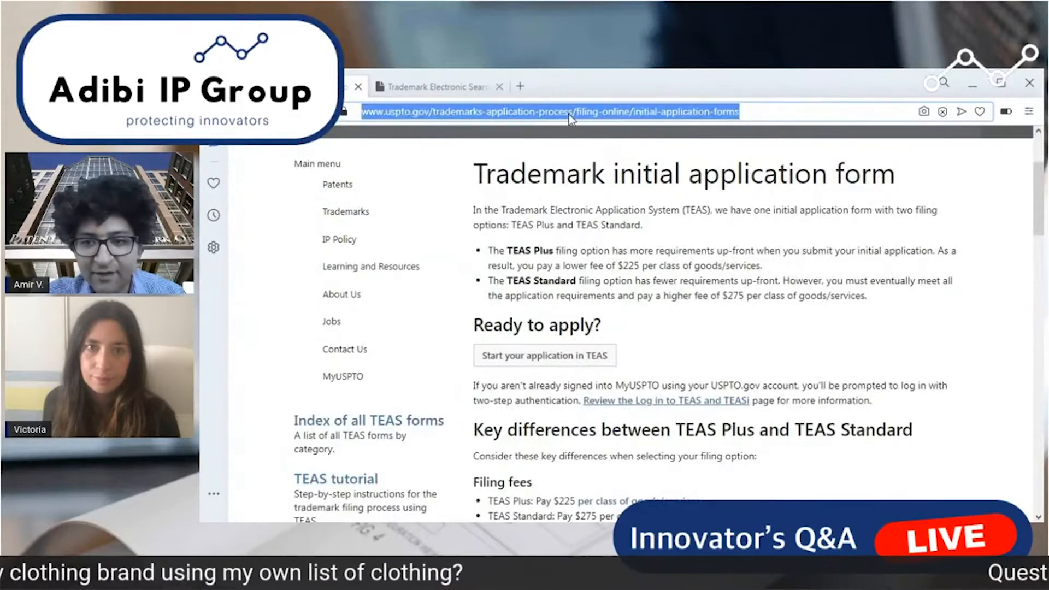
key("alt+Tab")
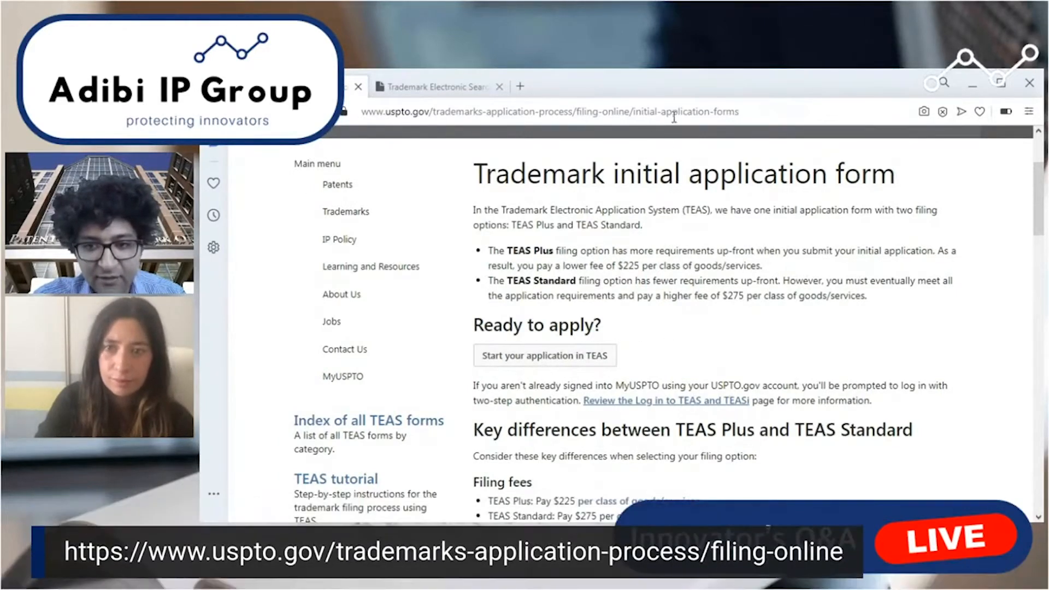
Go back to the Apply online page and start an application in TEAS through Initial application forms.
left_click(241, 111)
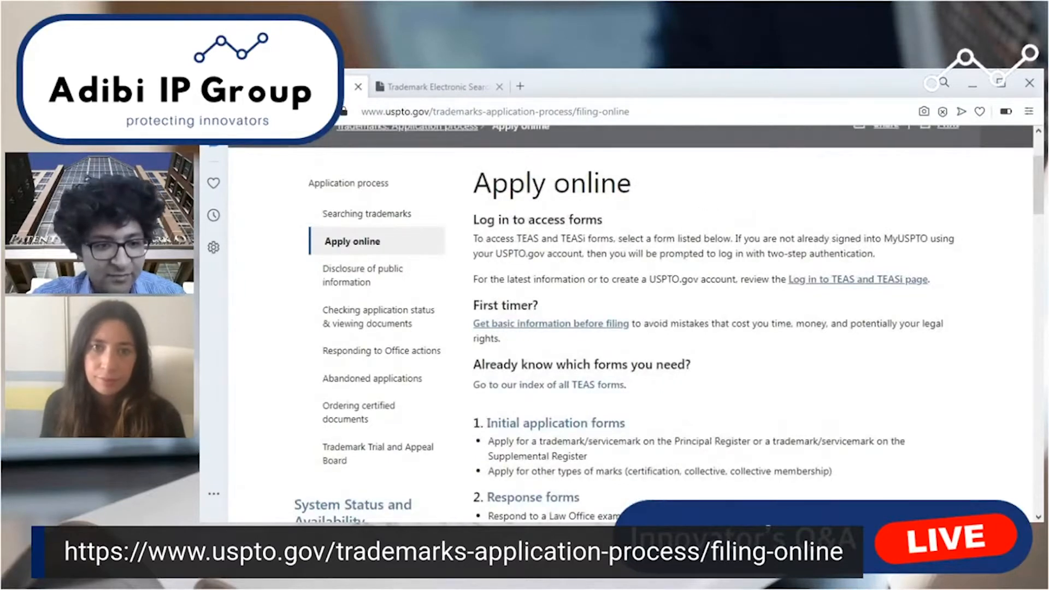
left_click(559, 432)
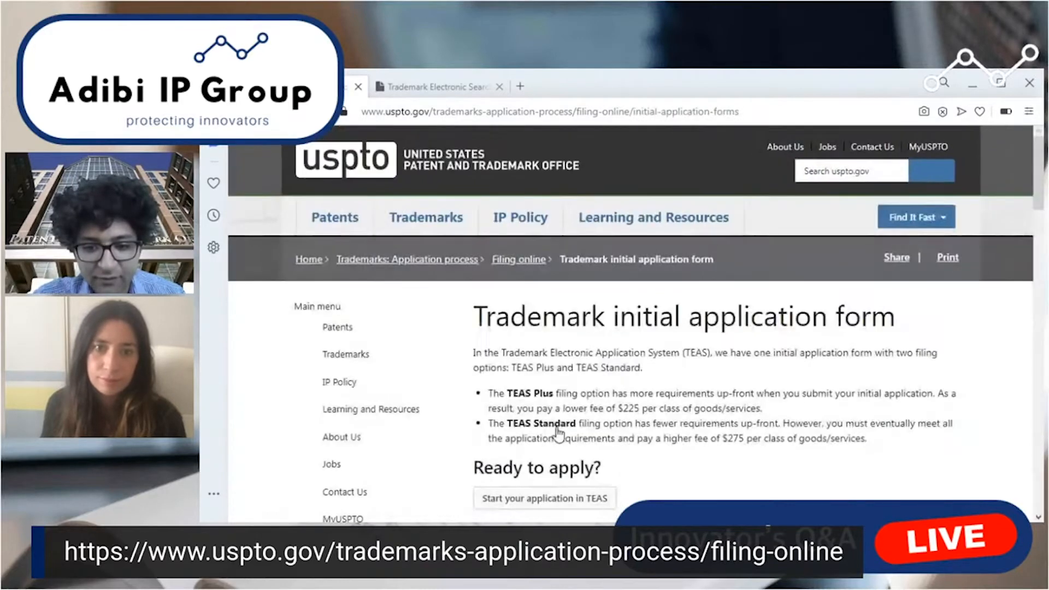
right_click(565, 507)
left_click(562, 500)
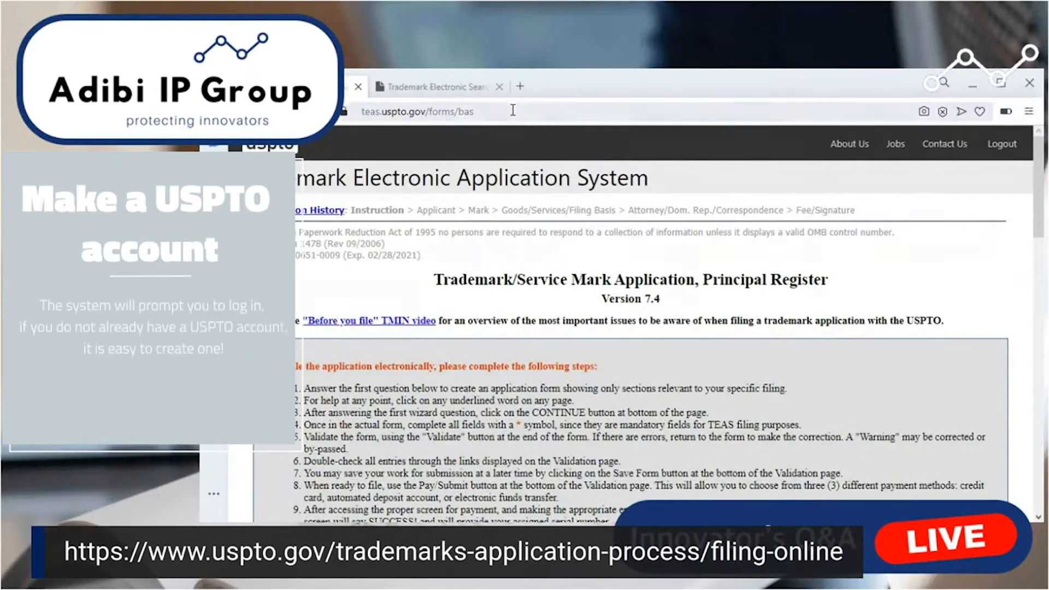
Resize the browser window and bring the application form's filing options into view.
left_click_drag(1043, 521, 918, 589)
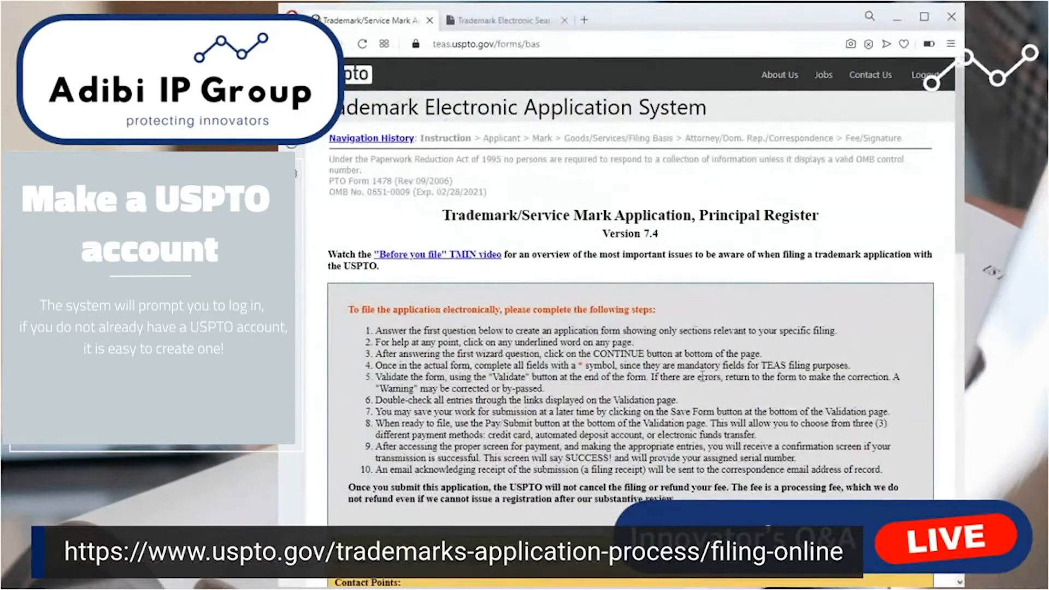
scroll(669, 388, "down", 10)
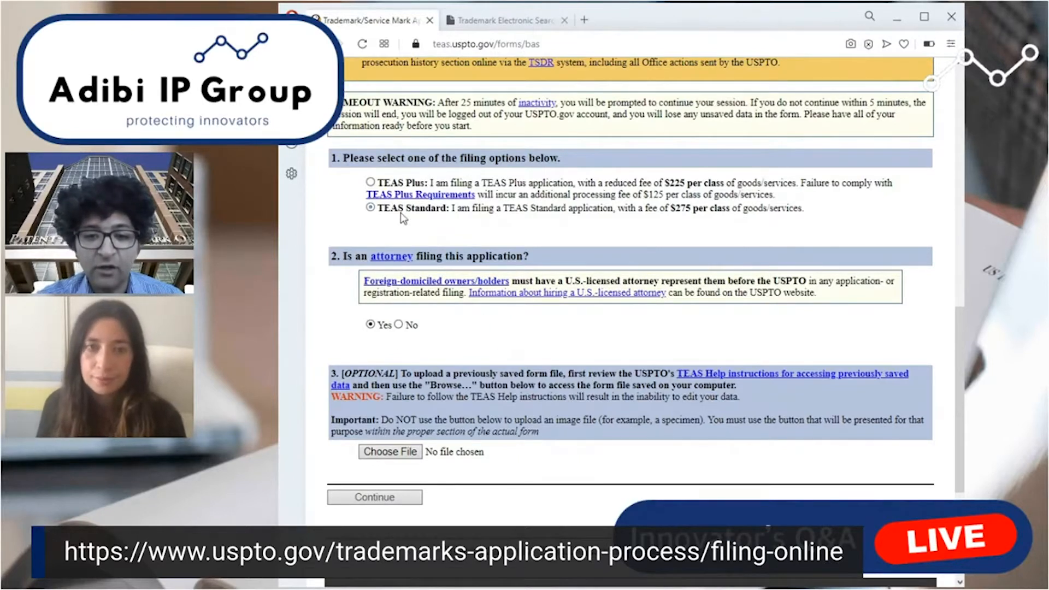
Indicate that no attorney is filing the TEAS Standard application and continue to the applicant information page.
left_click(399, 325)
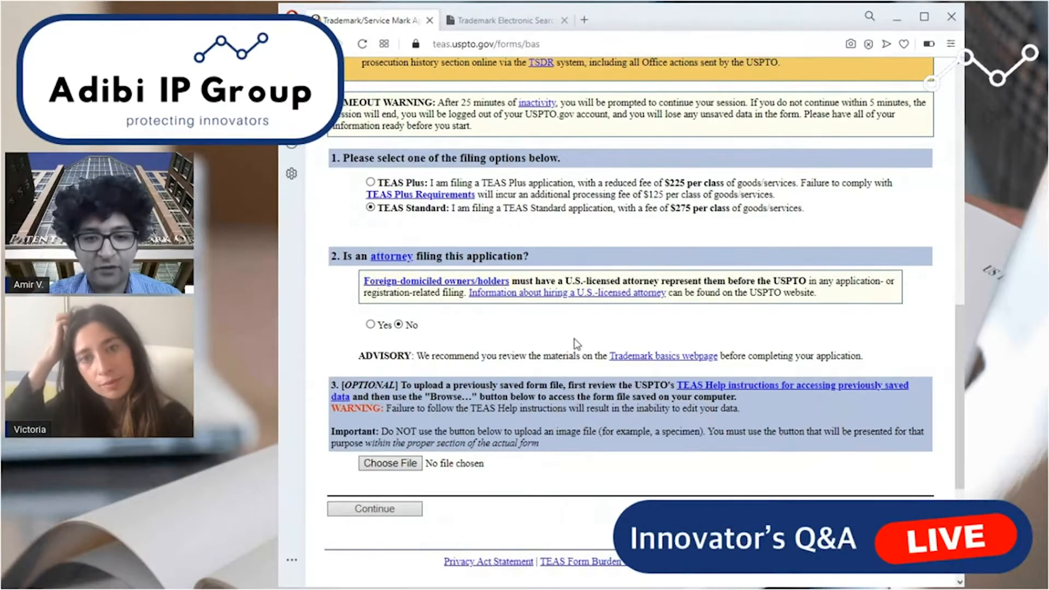
left_click(392, 509)
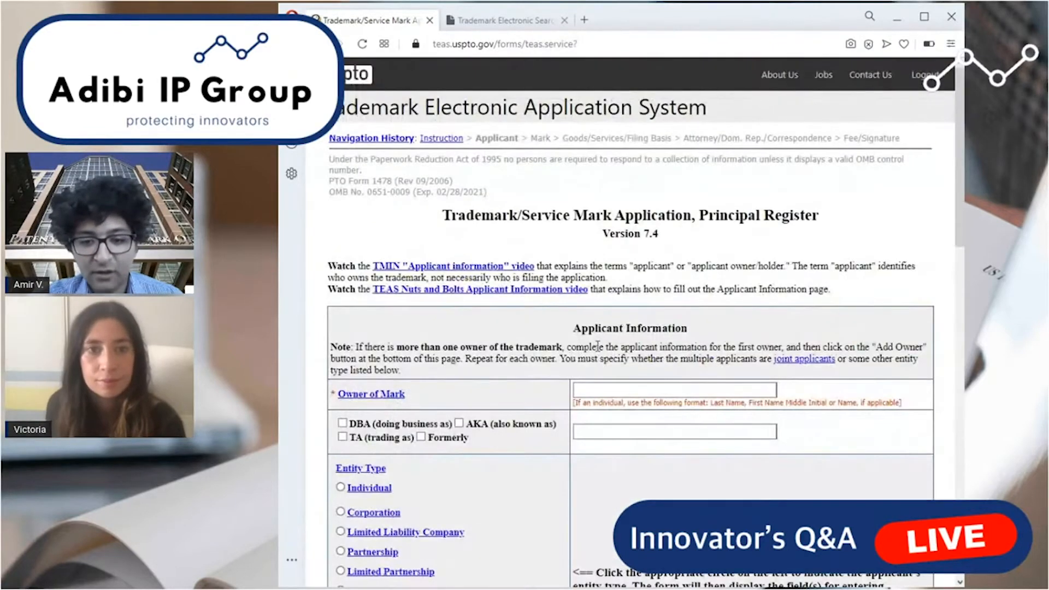
Enter the owner's name as Owner of Mark, following the last name, first name, middle initial format hint.
scroll(415, 475, "down", 3)
left_click(642, 254)
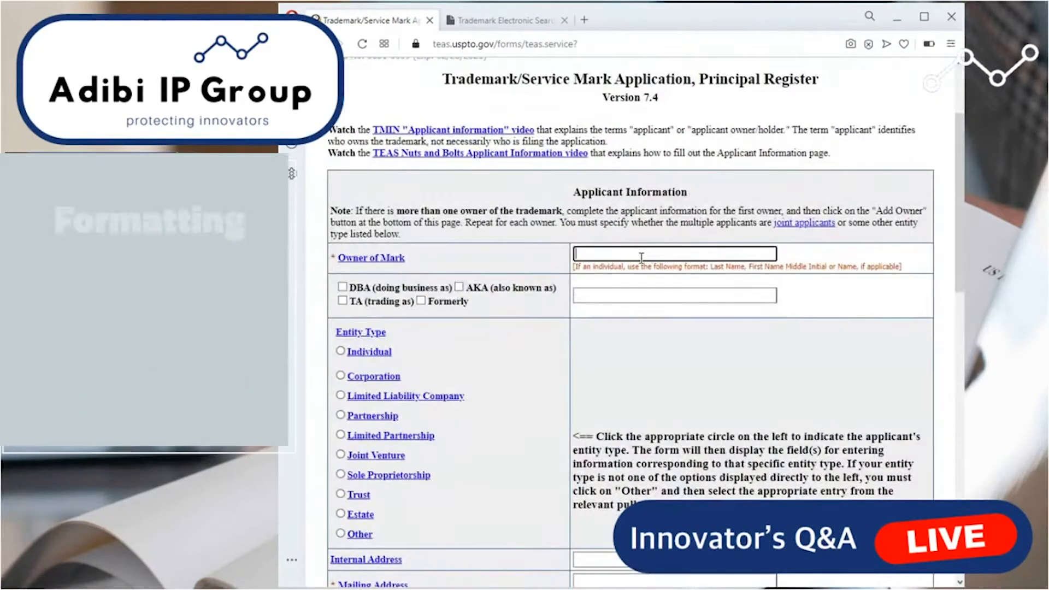
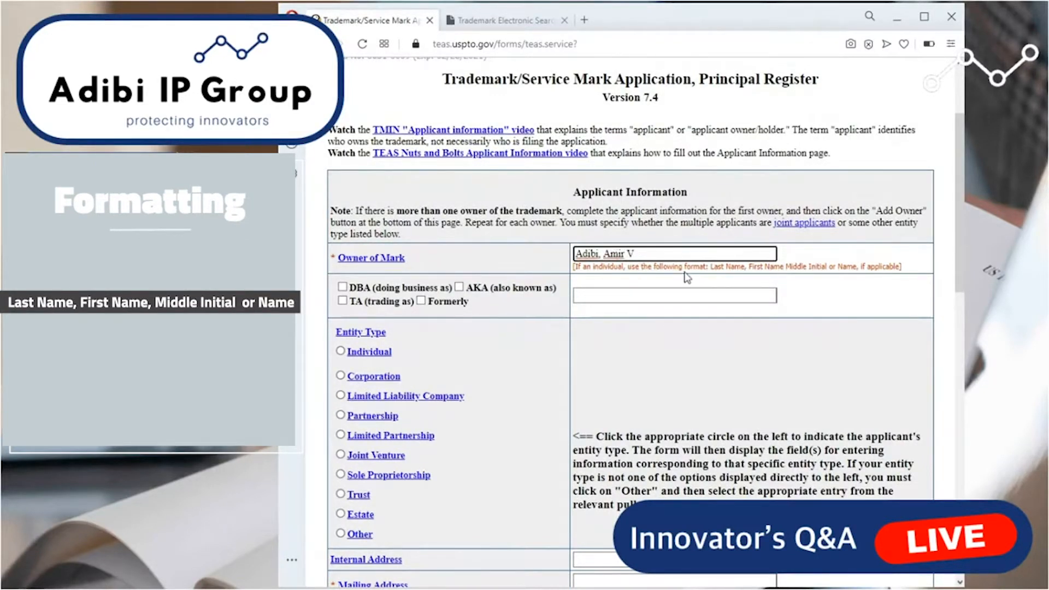
left_click_drag(708, 273, 829, 273)
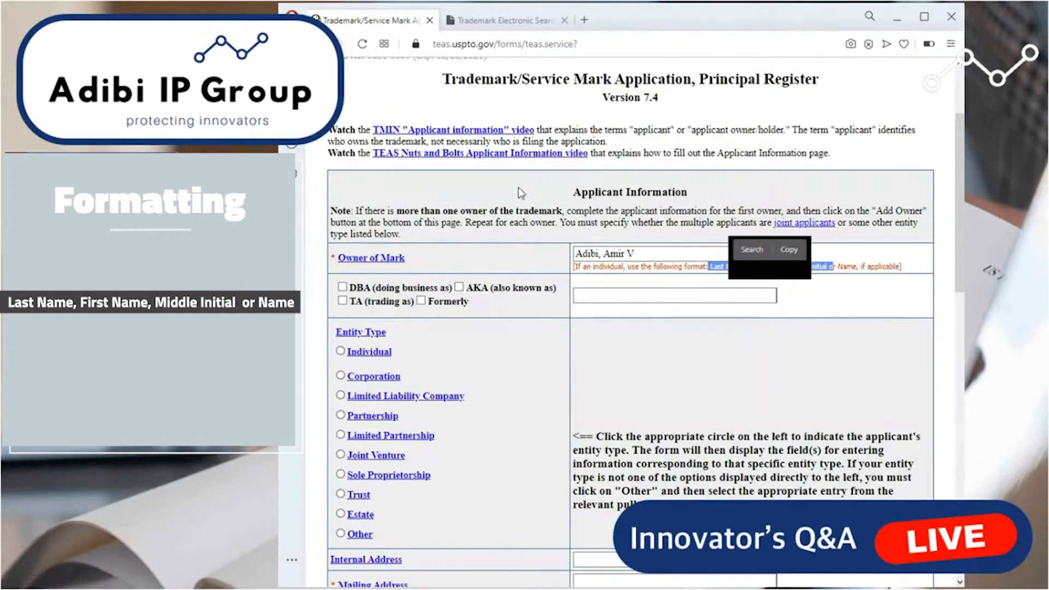
left_click(559, 212)
Mark the owner as DBA (doing business as) and clear that option again.
scroll(364, 306, "down", 2)
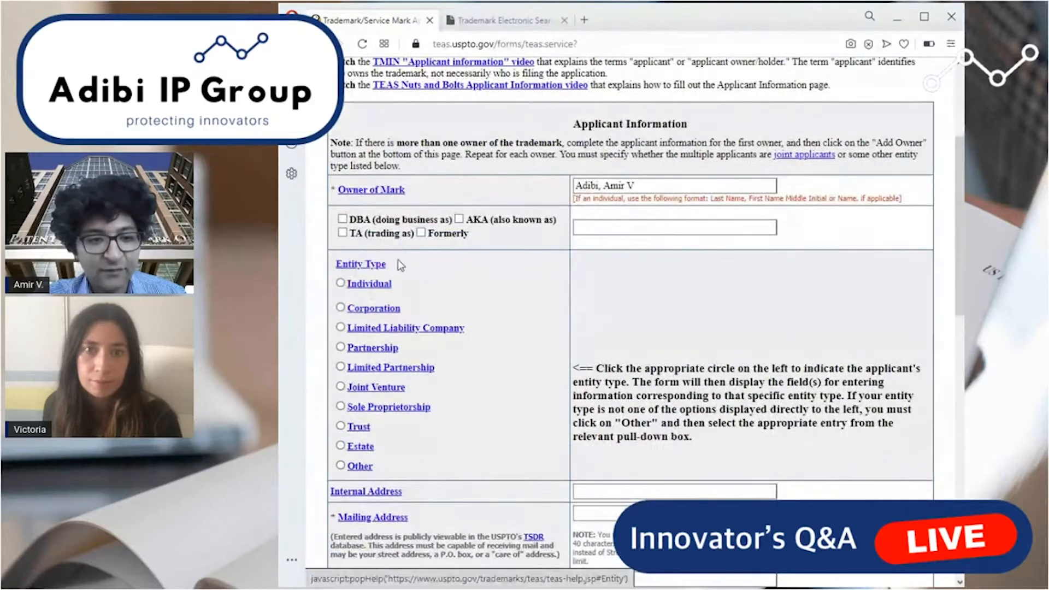
left_click(342, 220)
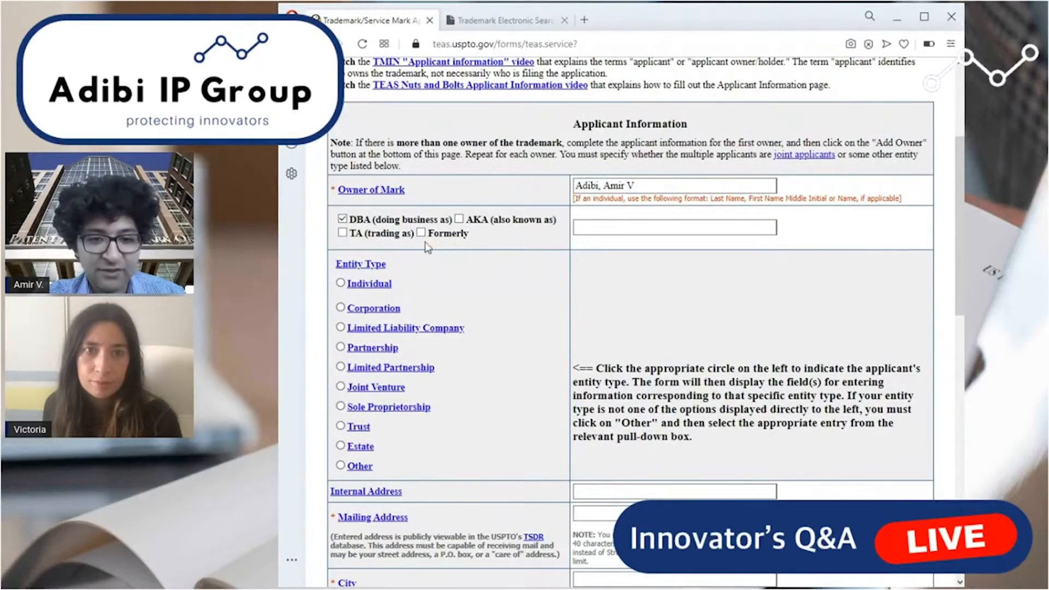
left_click(342, 219)
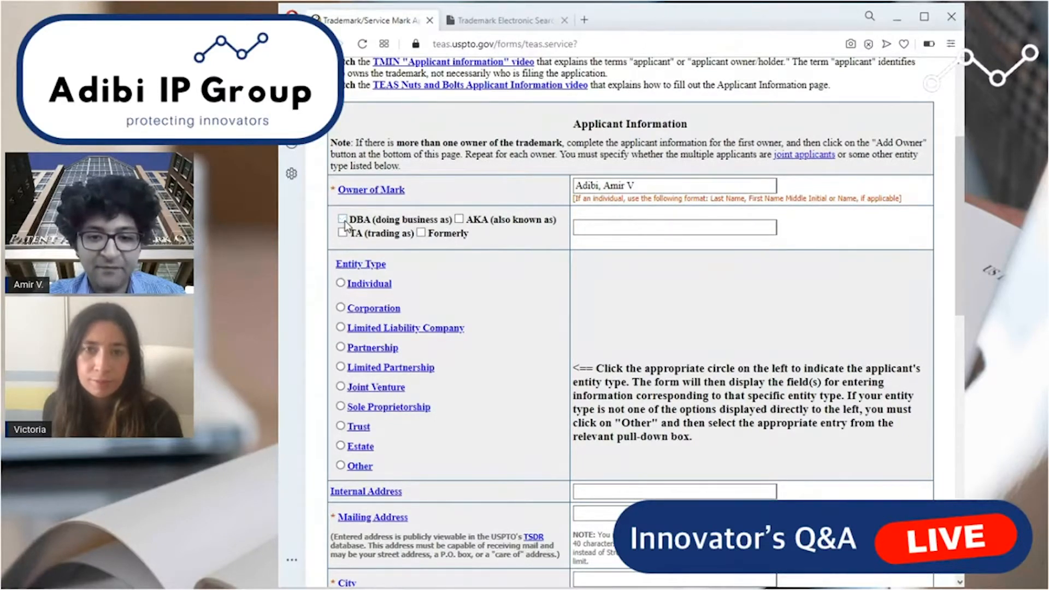
Try the Individual entity type, and try Limited Liability Company with California as the state of organization.
left_click(341, 284)
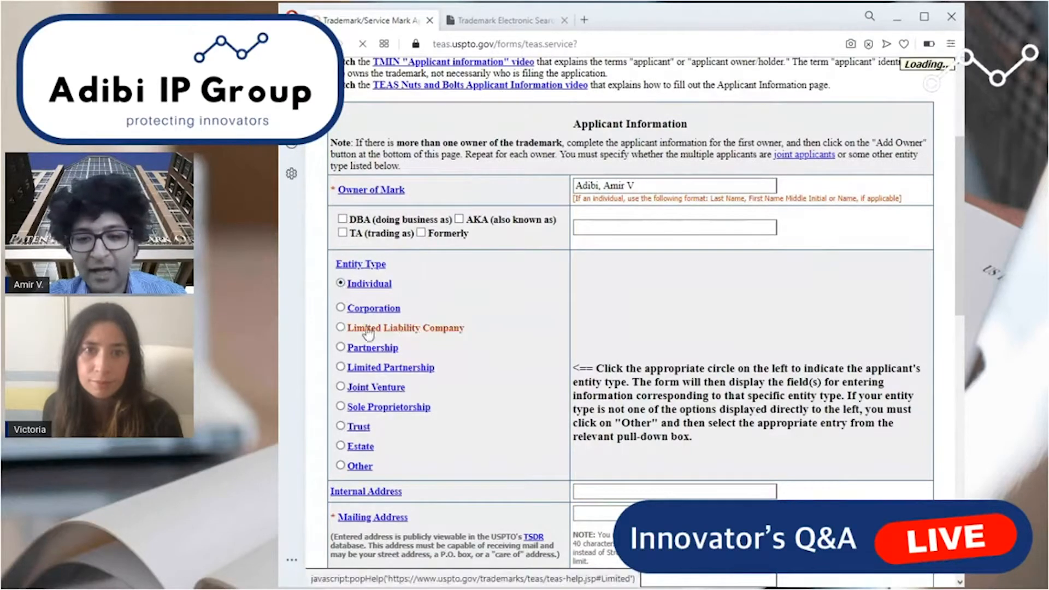
scroll(540, 343, "down", 3)
scroll(539, 344, "down", 2)
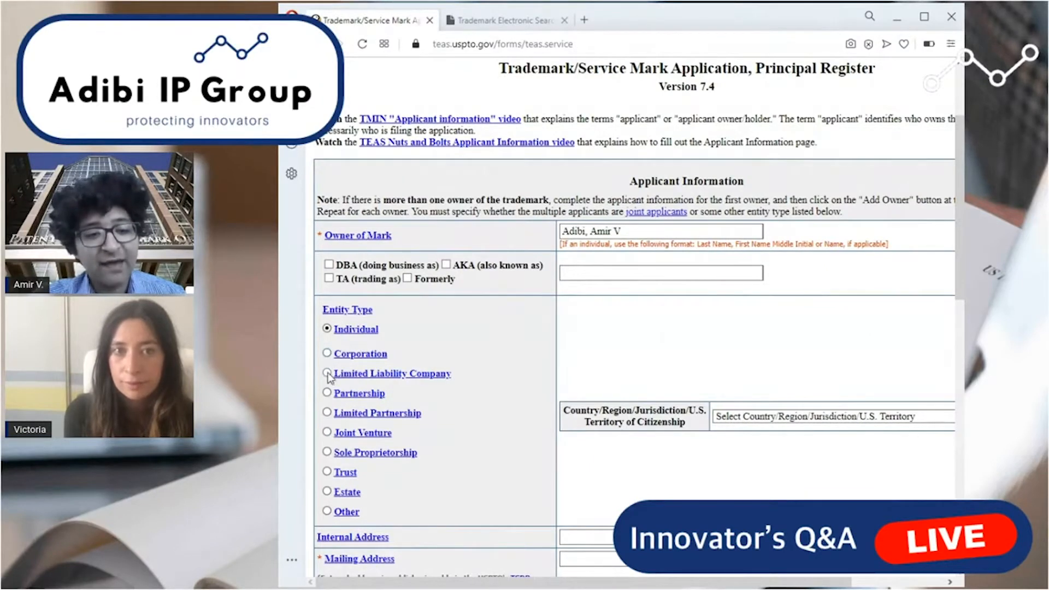
left_click(328, 373)
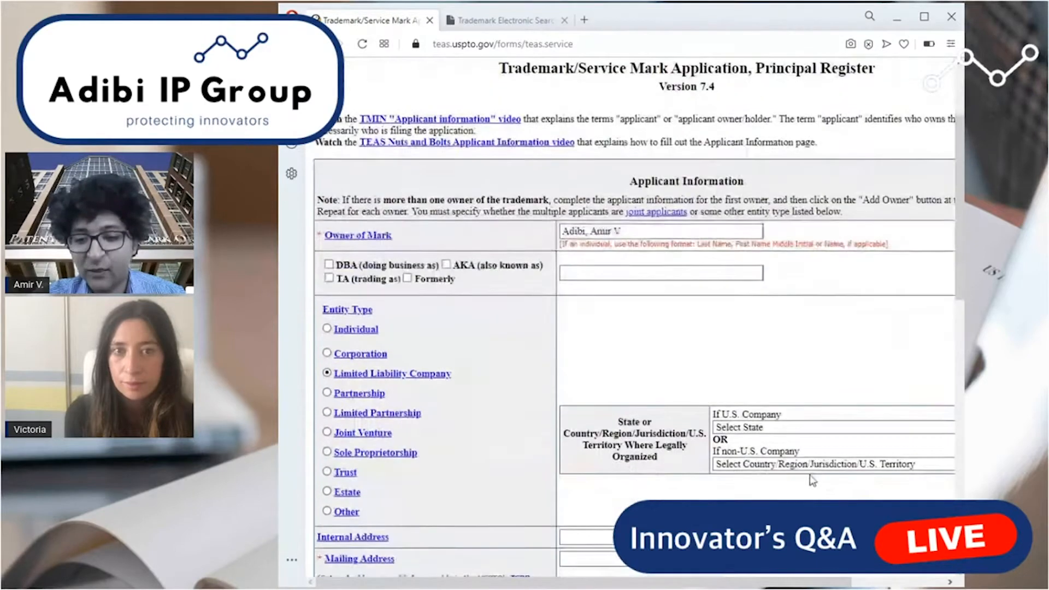
left_click(773, 427)
left_click(774, 230)
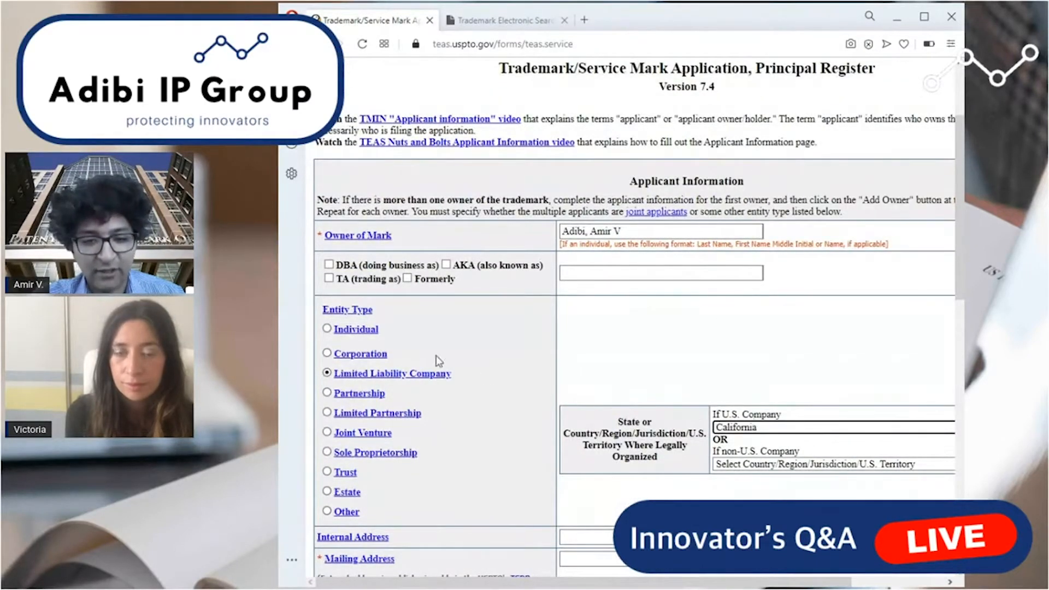
Set the applicant's entity type to Individual with United States as the country of citizenship.
left_click(327, 329)
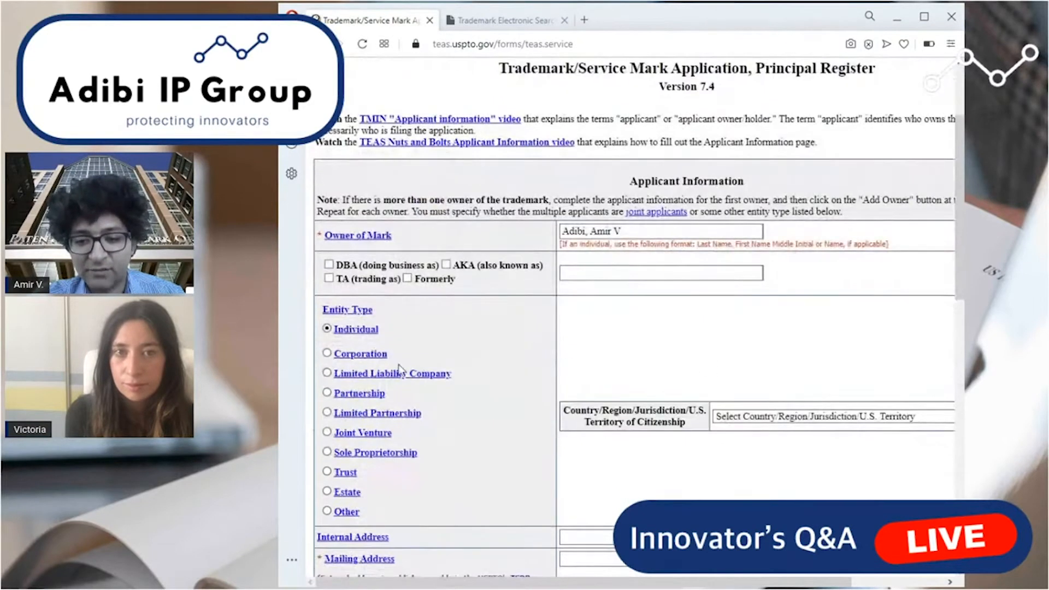
left_click(764, 417)
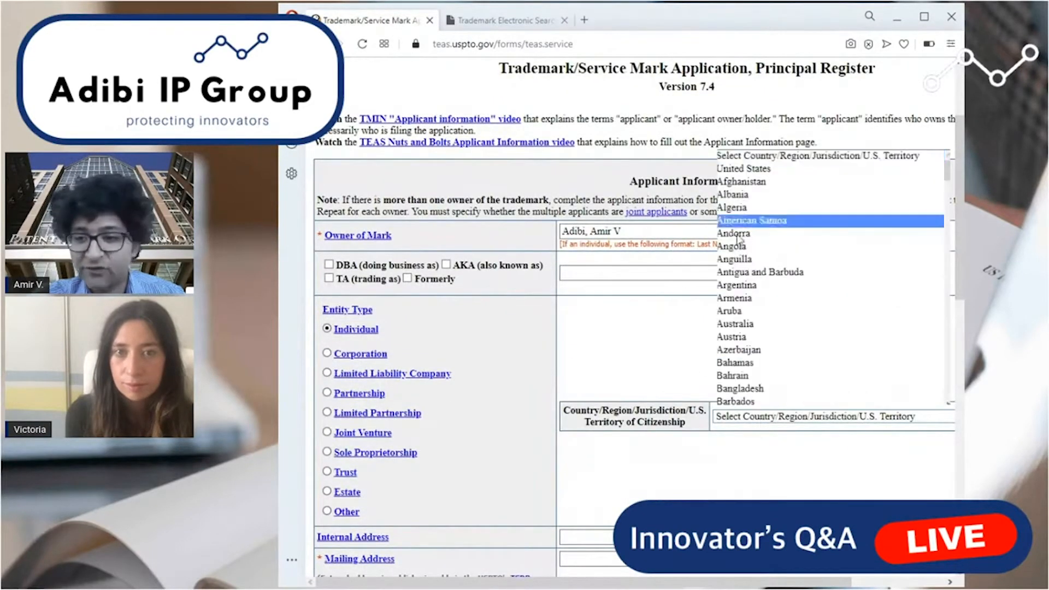
left_click(732, 168)
Fill in the applicant's street address in the Mailing Address field.
scroll(713, 344, "down", 2)
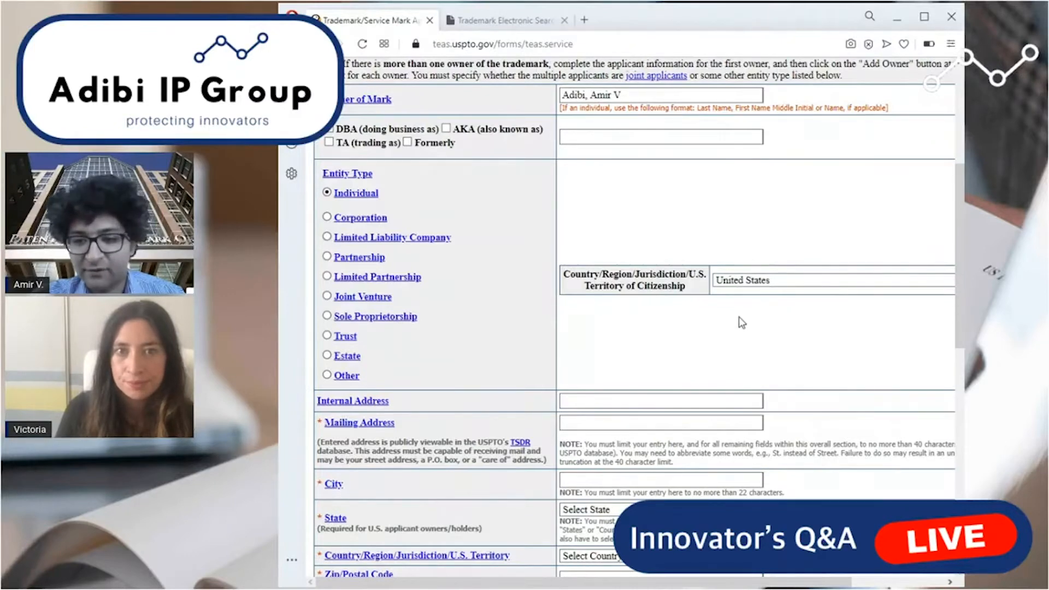
scroll(582, 323, "down", 3)
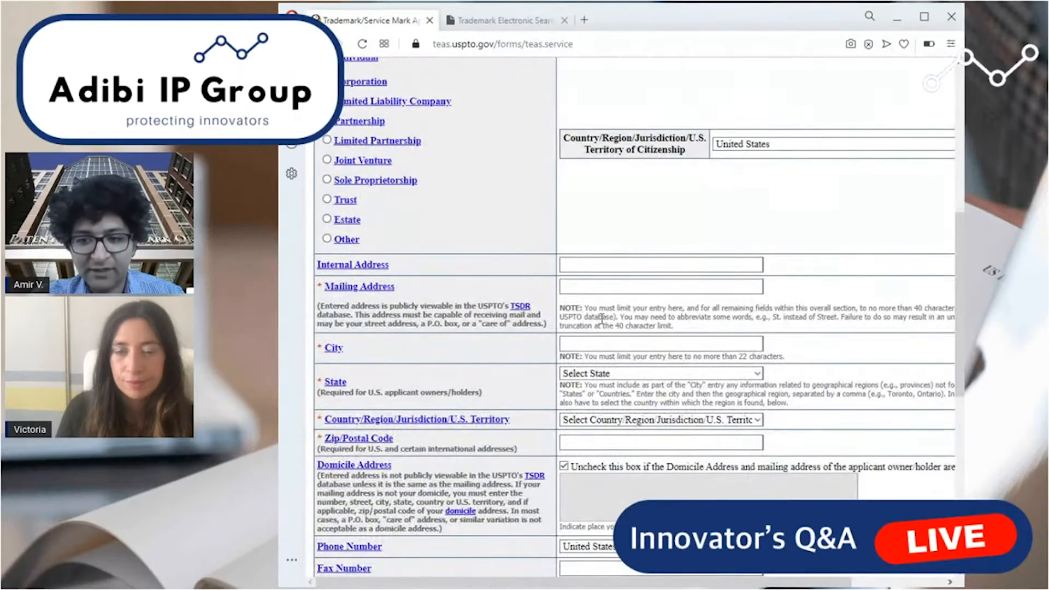
scroll(612, 235, "down", 1)
left_click(621, 219)
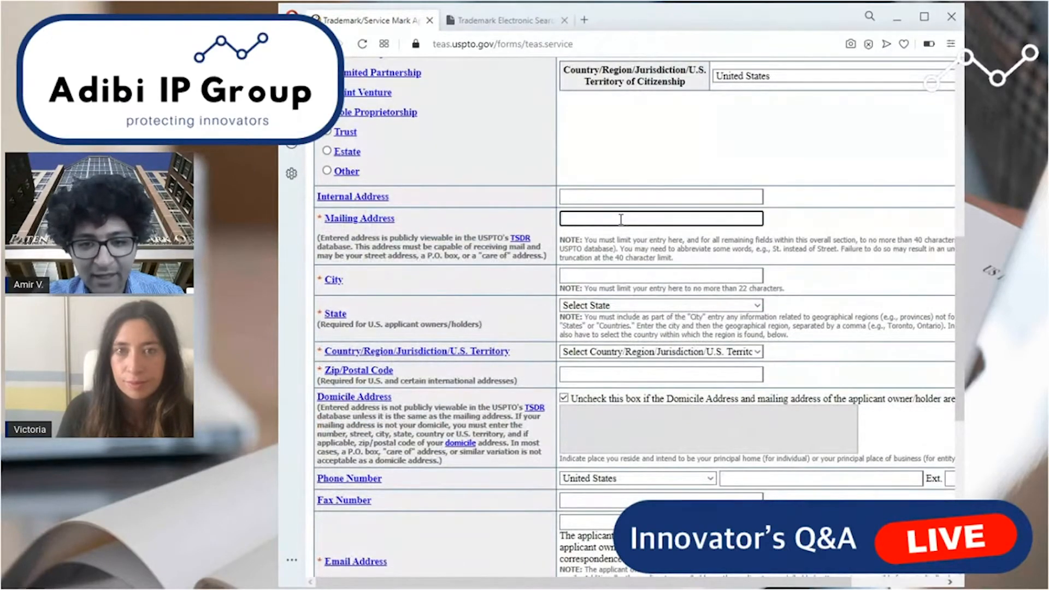
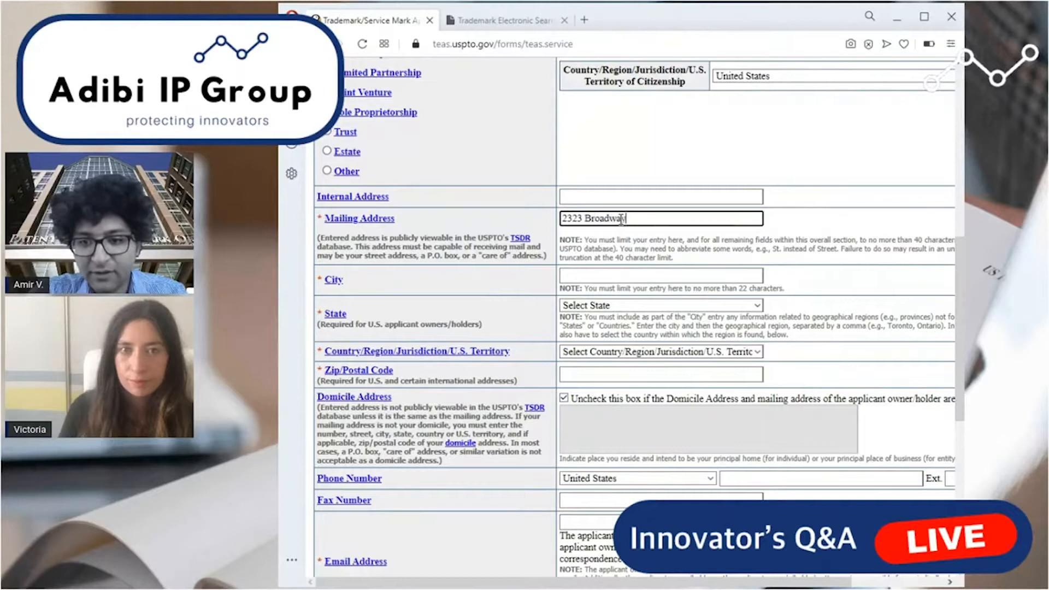
key("Tab")
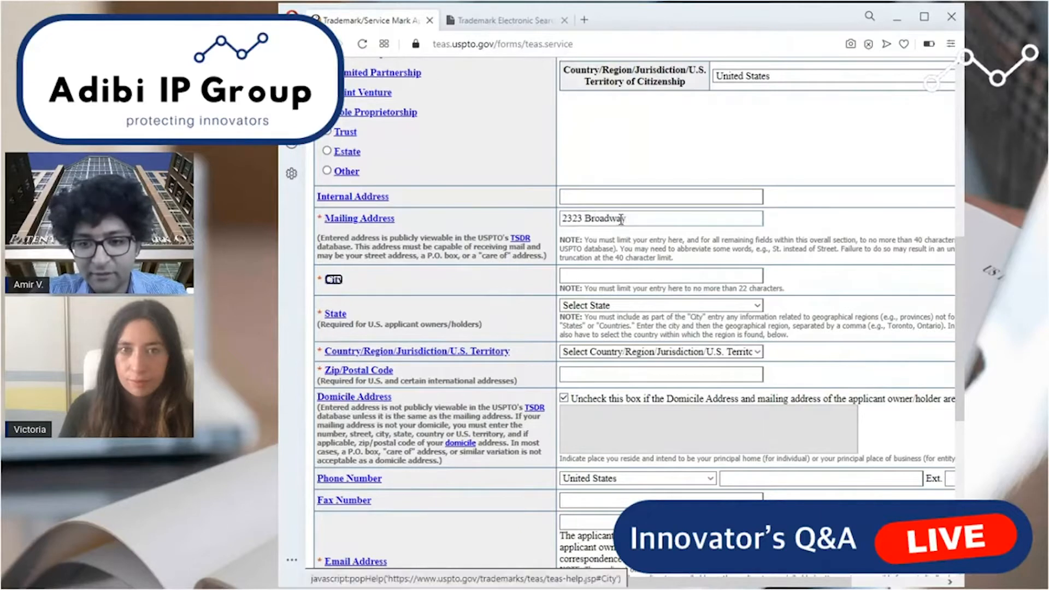
Fill in the city, state, country and ZIP code of the applicant's mailing address.
type("Oakland")
key("Tab")
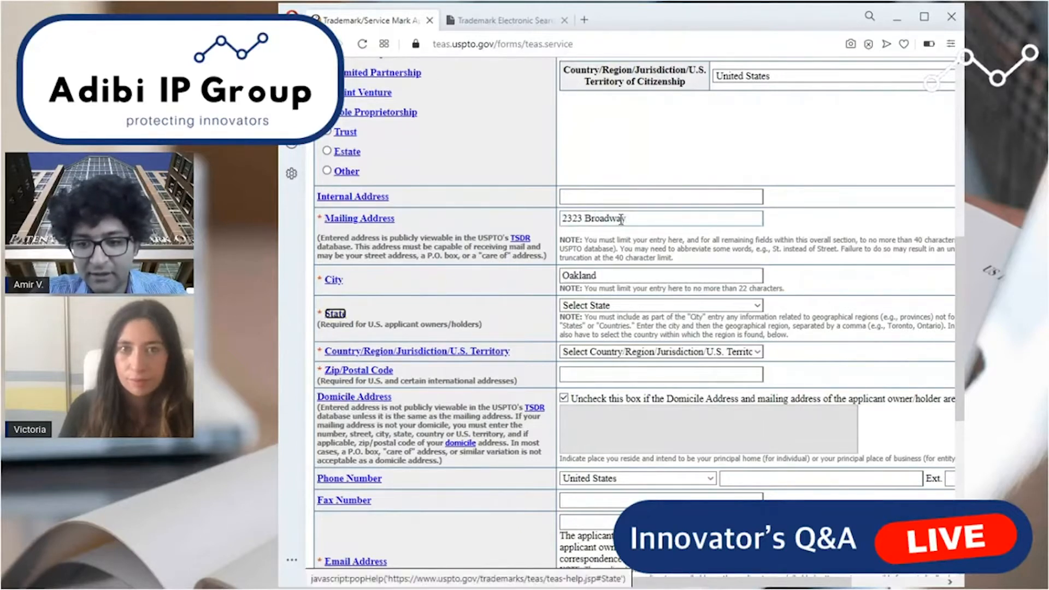
key("c")
key("Tab")
key("Tab")
key("Tab")
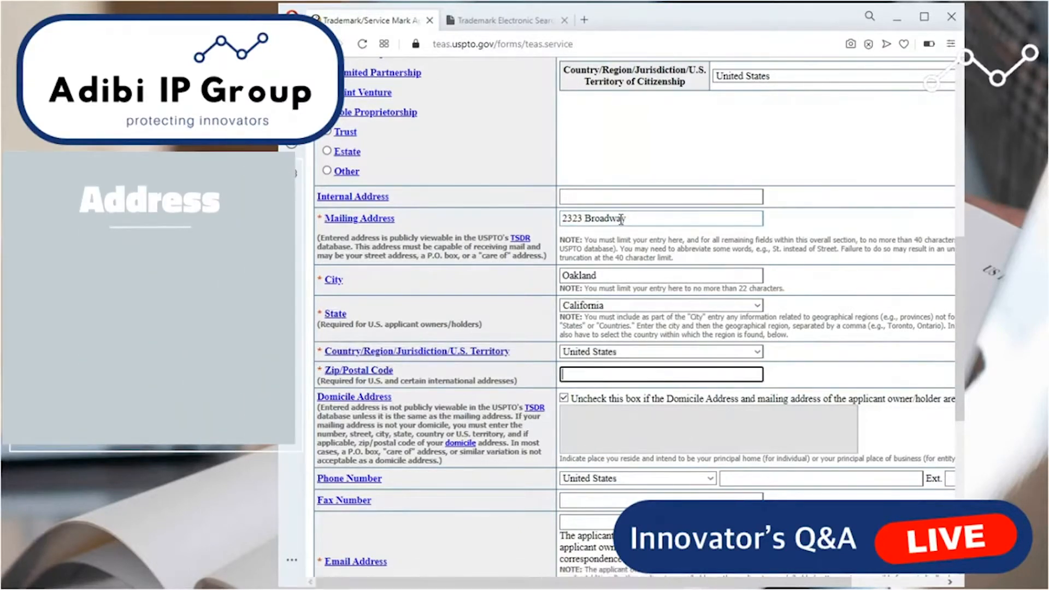
type("94612")
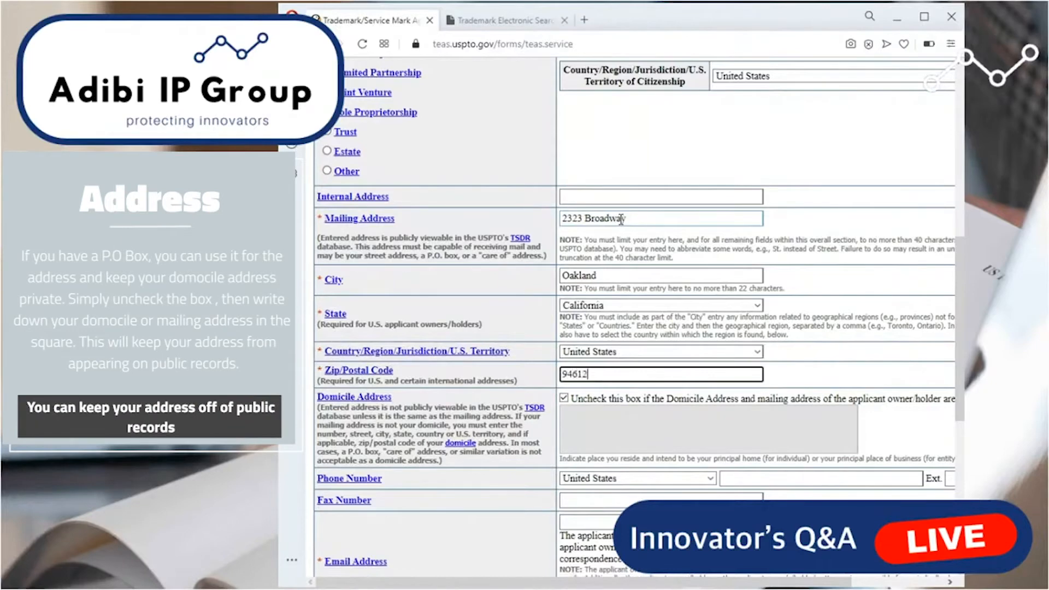
Uncheck the option that the domicile and mailing addresses match, show the separate domicile address entry, and recheck the option.
scroll(621, 219, "down", 1)
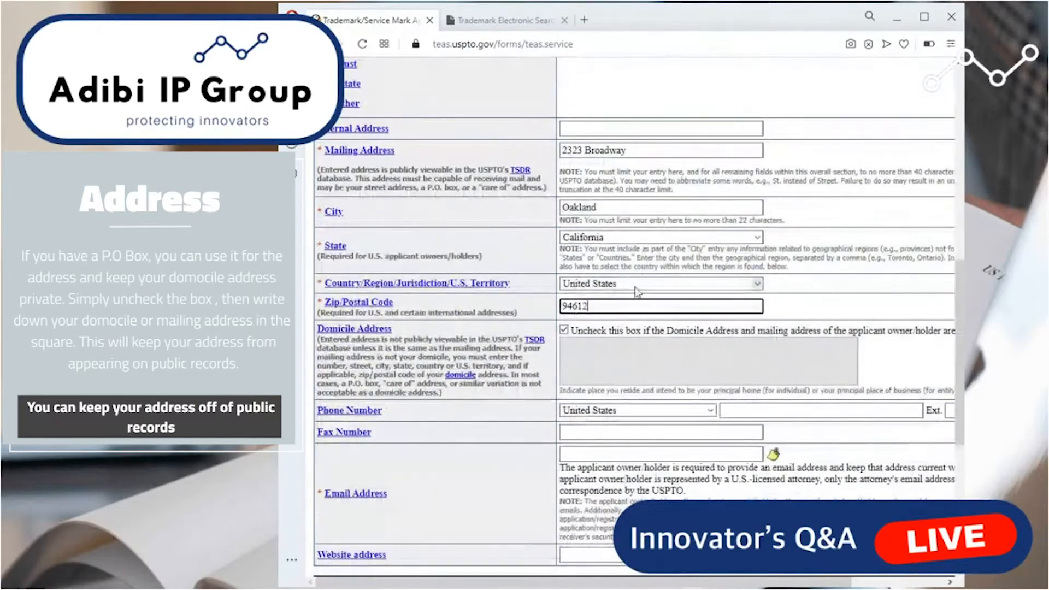
left_click(564, 330)
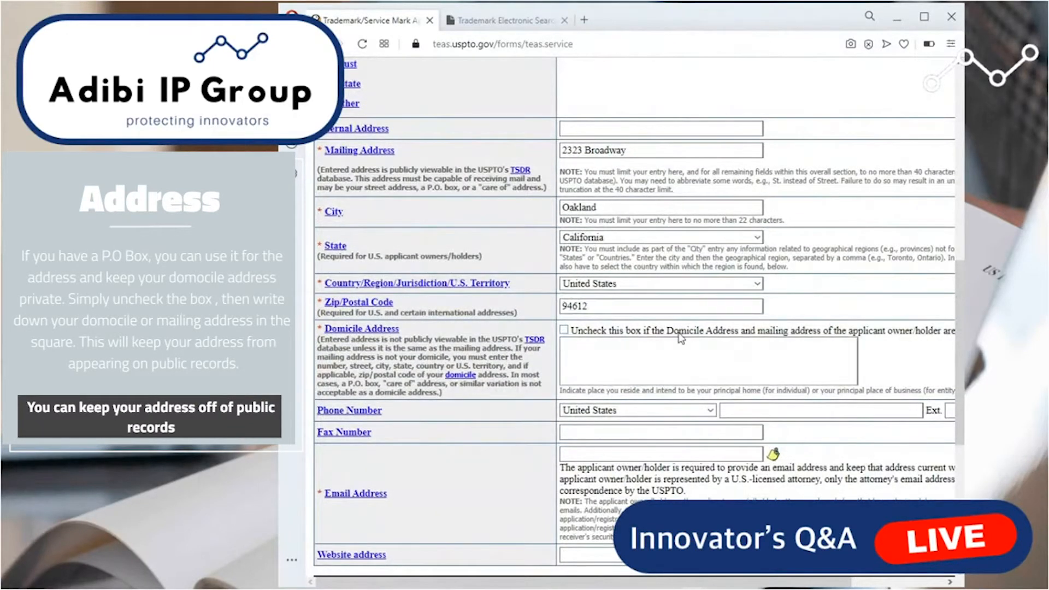
left_click_drag(667, 332, 739, 335)
left_click(706, 356)
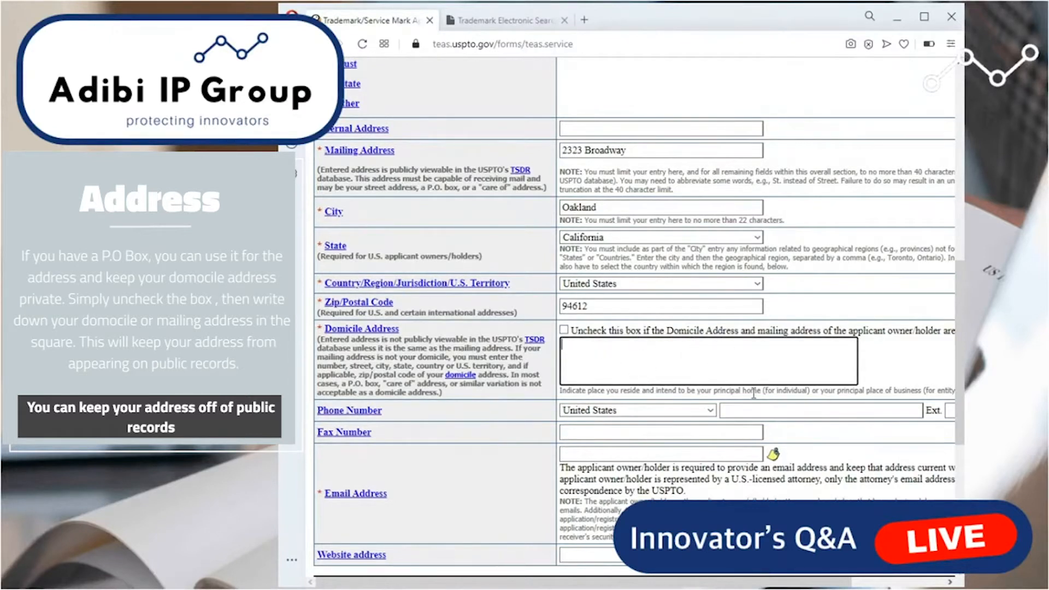
left_click(564, 330)
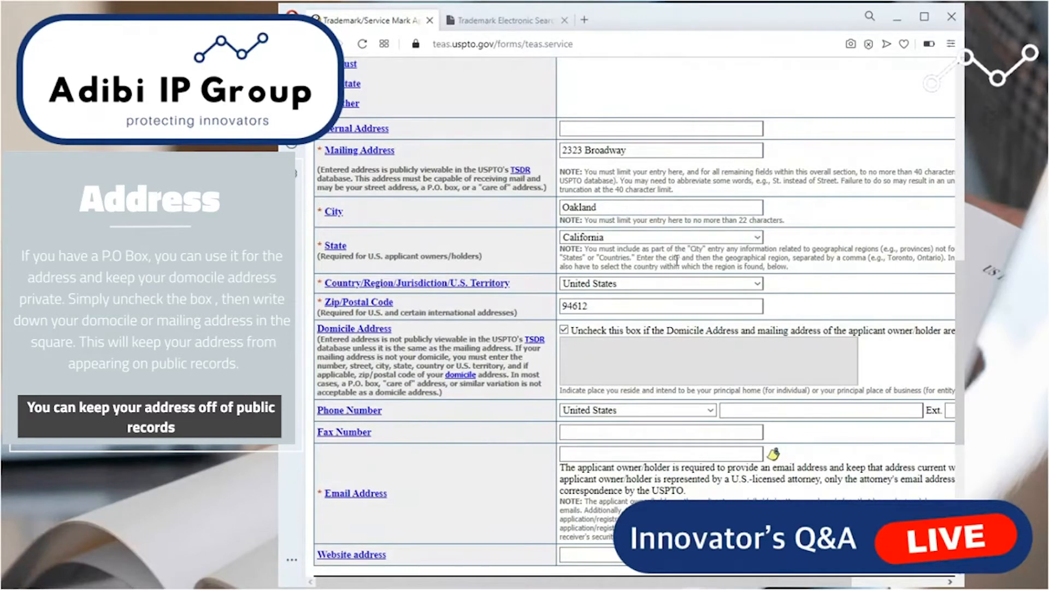
Enter the applicant's email address, leave the phone, fax and website fields blank, and submit the applicant information.
scroll(772, 346, "down", 1)
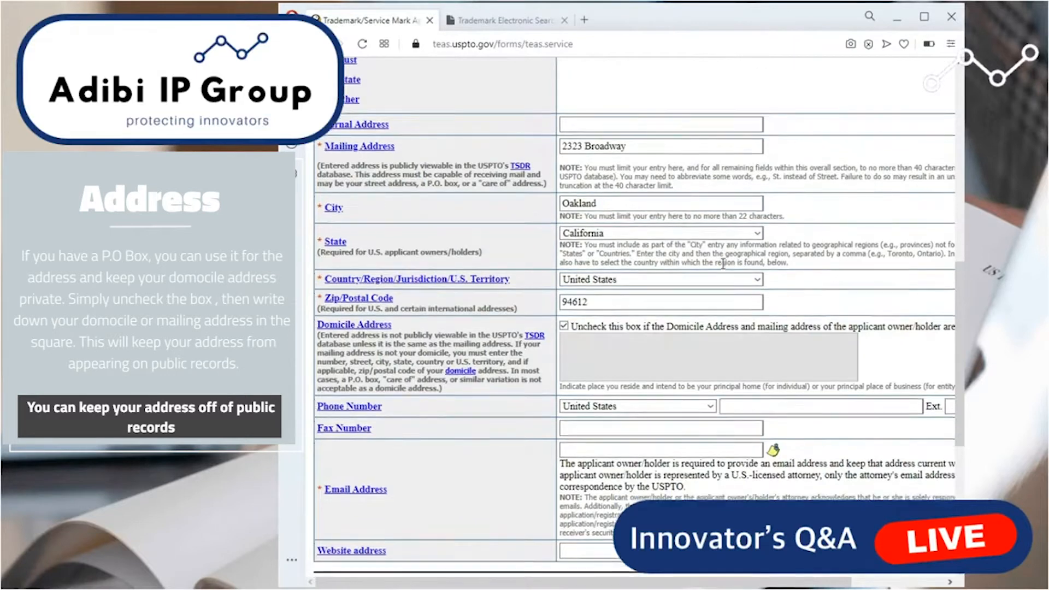
left_click(772, 346)
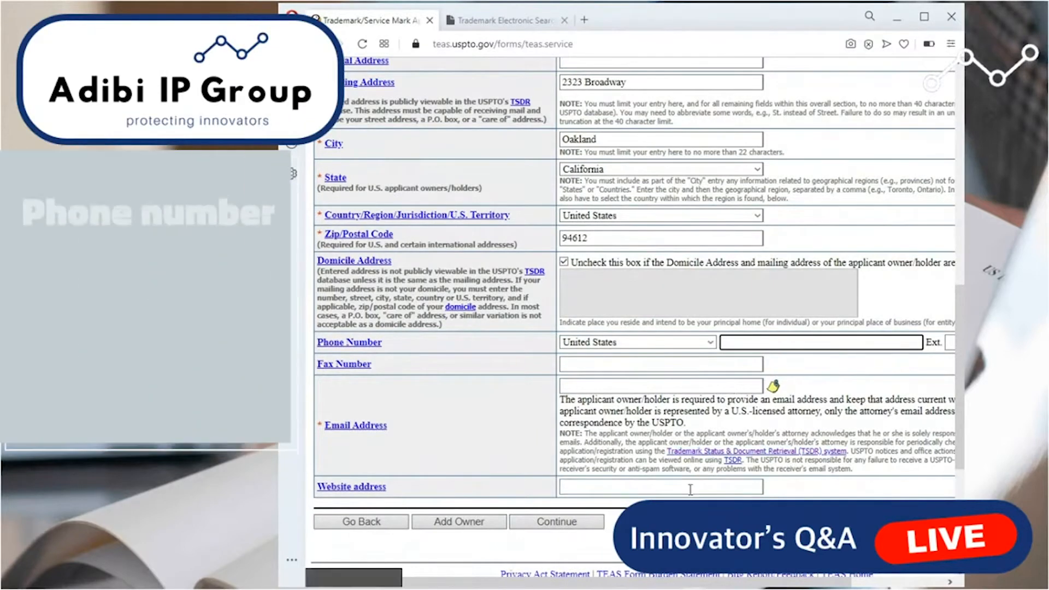
left_click(752, 345)
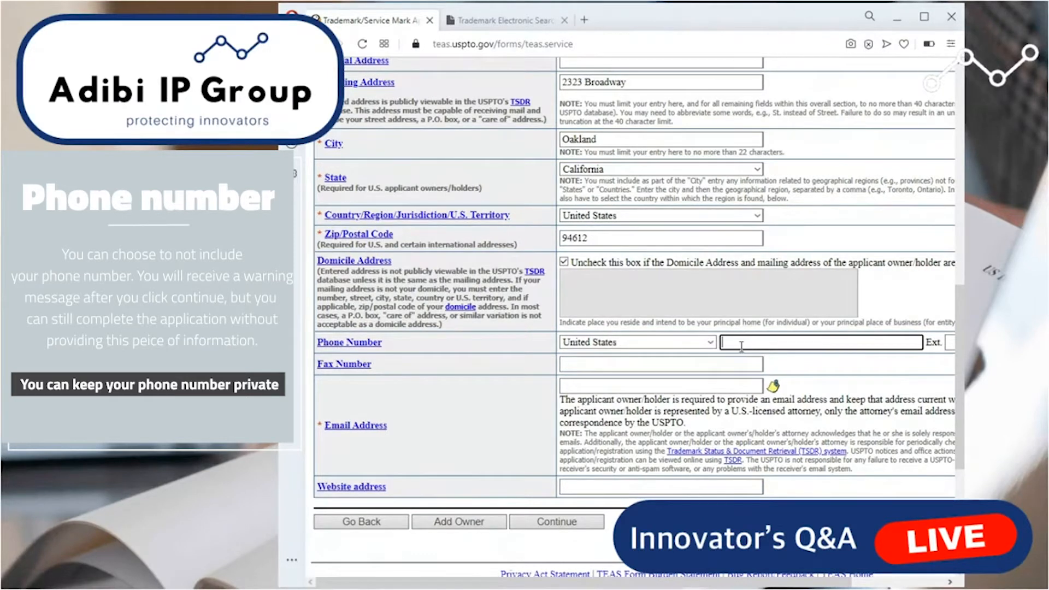
left_click(650, 364)
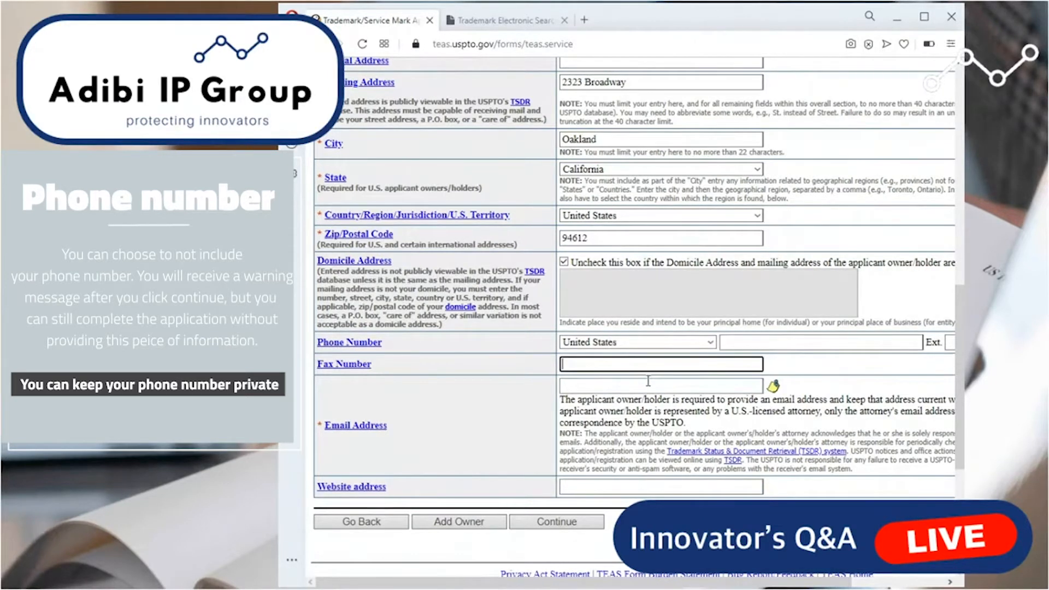
left_click(648, 386)
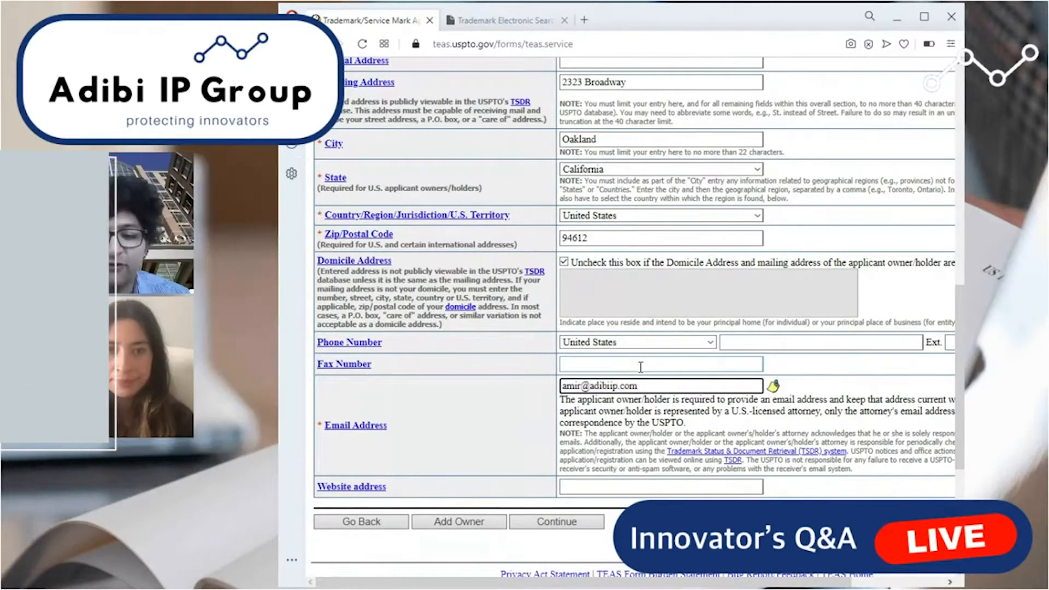
left_click(639, 487)
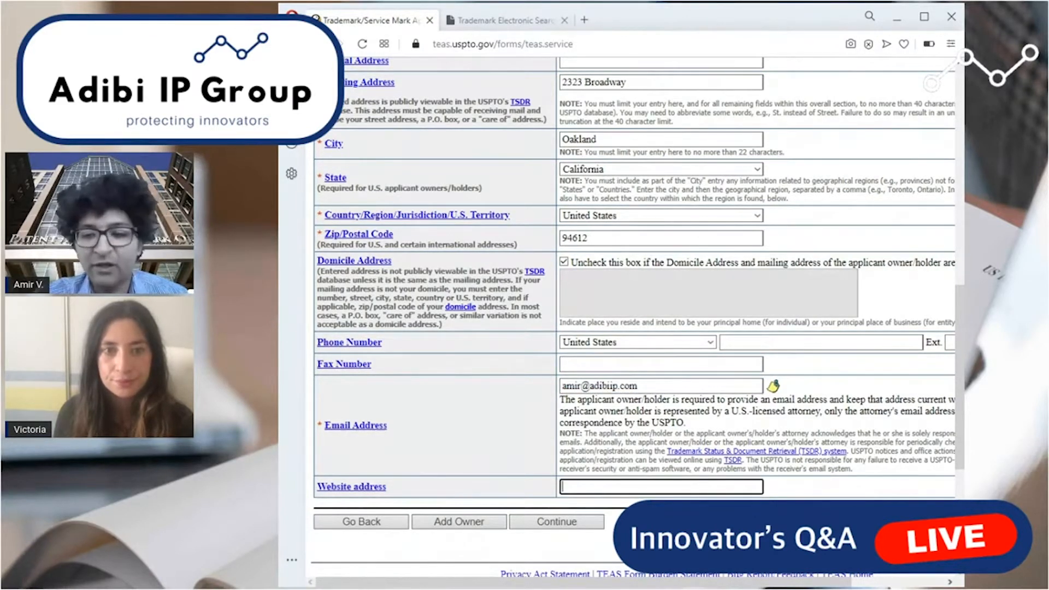
left_click(549, 525)
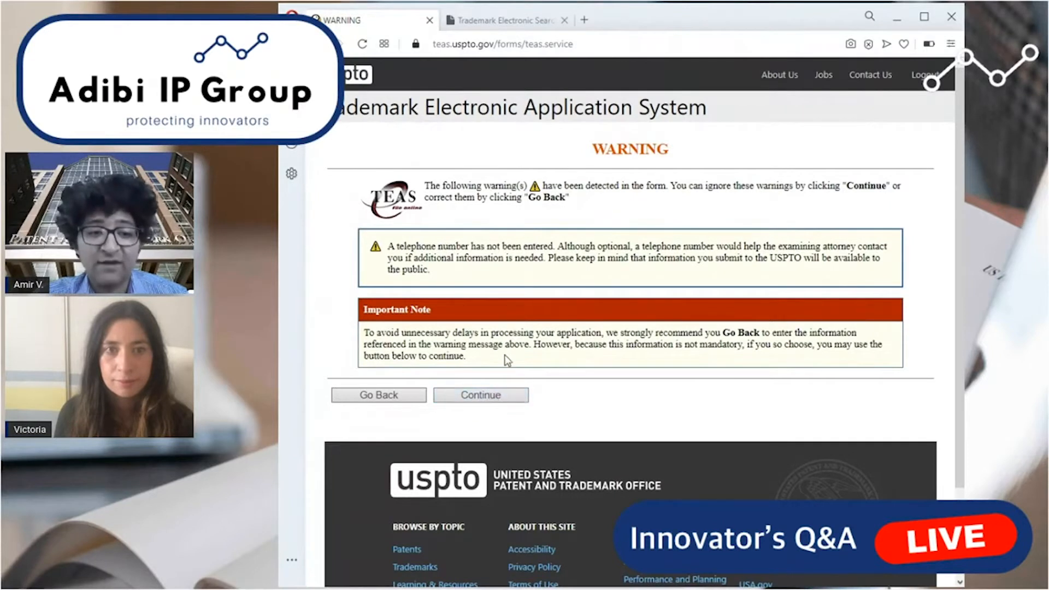
Continue past the missing telephone number warning to the mark information and check the brand term in the TESS search form.
left_click(497, 401)
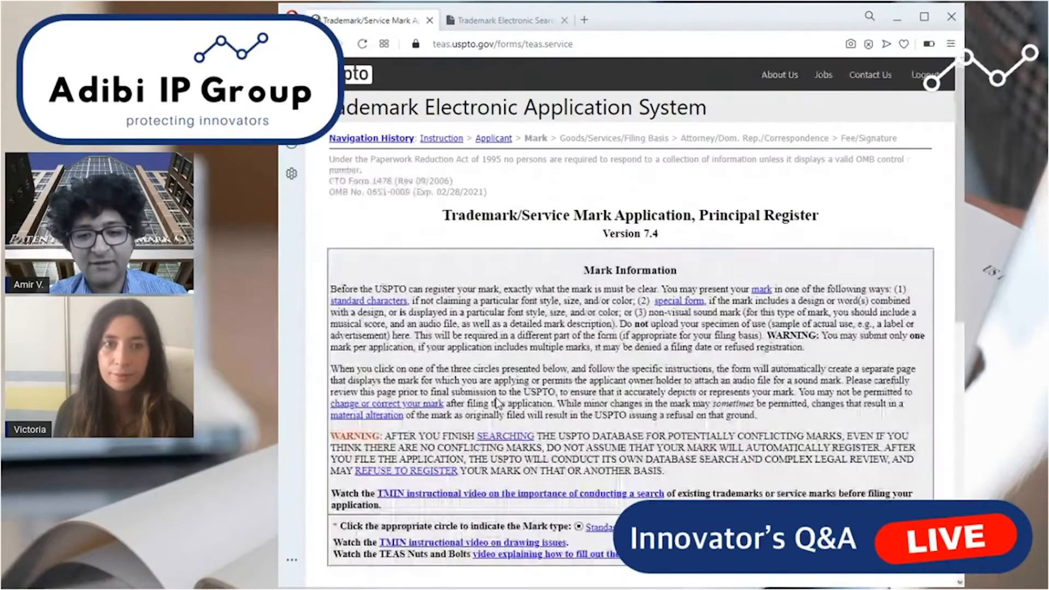
scroll(648, 383, "down", 3)
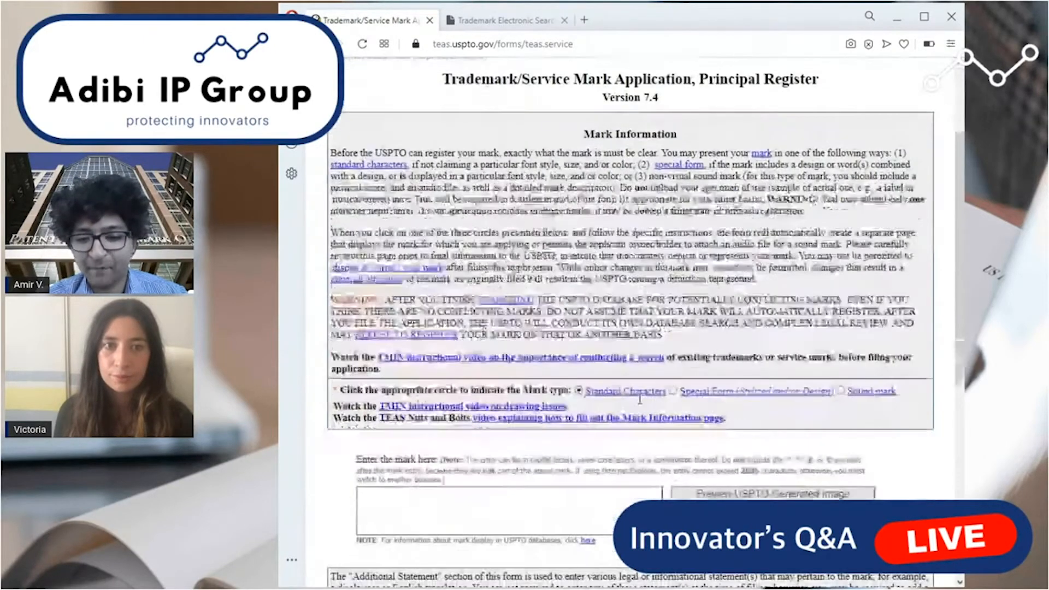
left_click(604, 505)
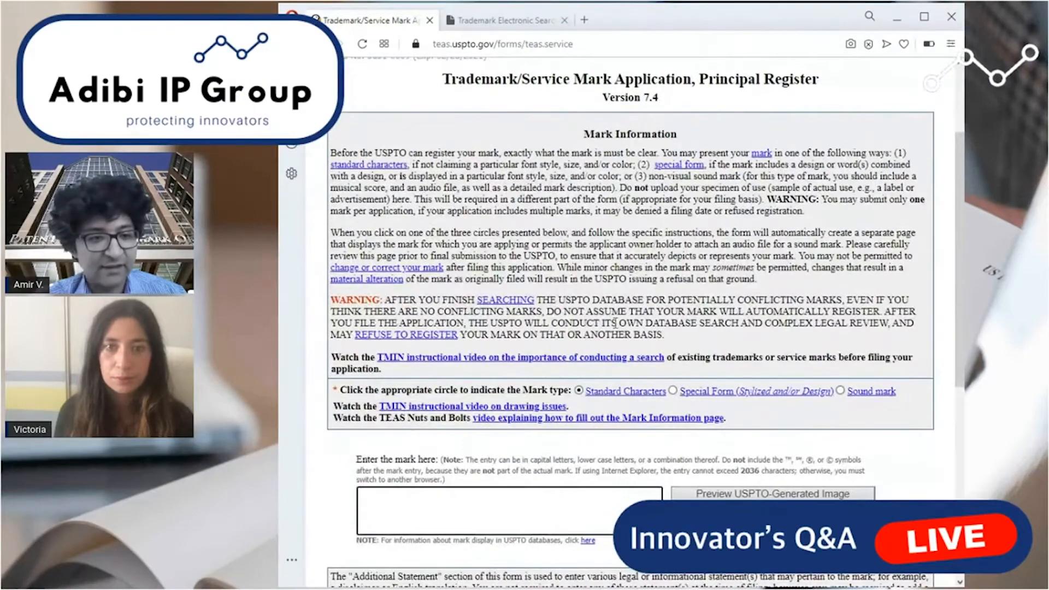
scroll(584, 423, "down", 3)
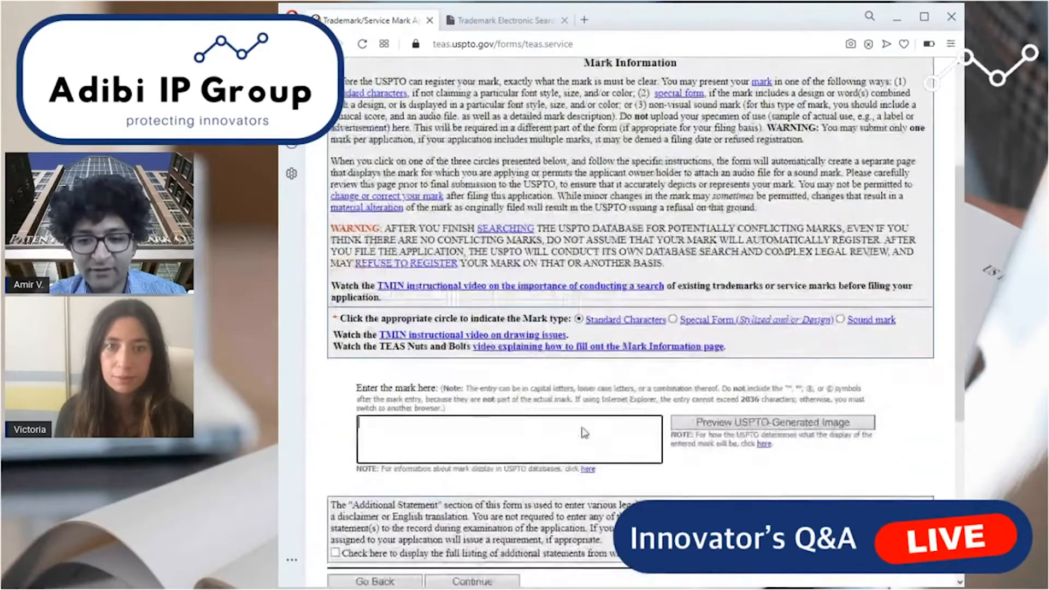
left_click(500, 23)
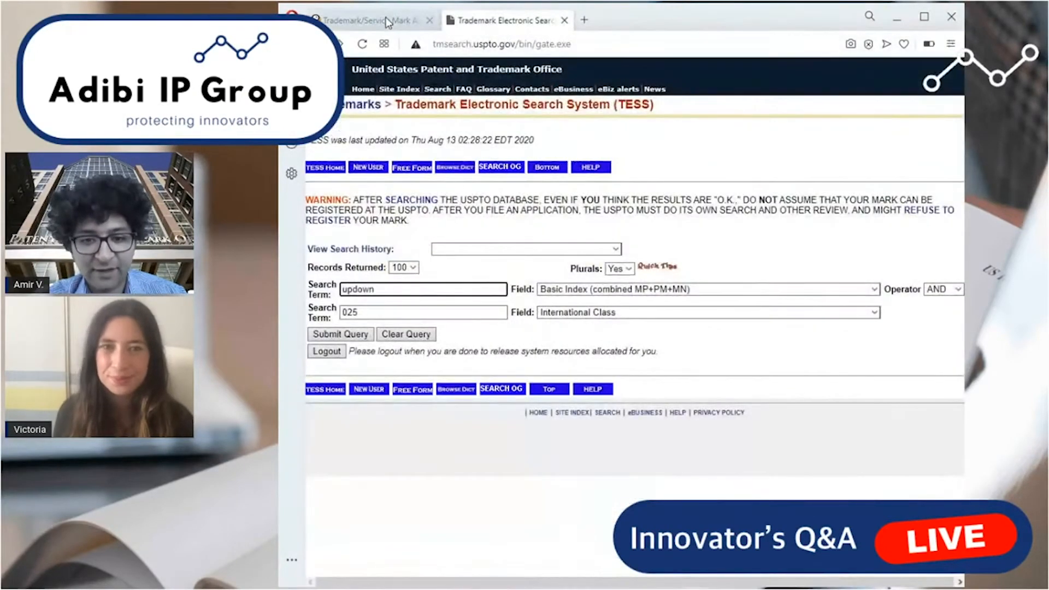
left_click(386, 19)
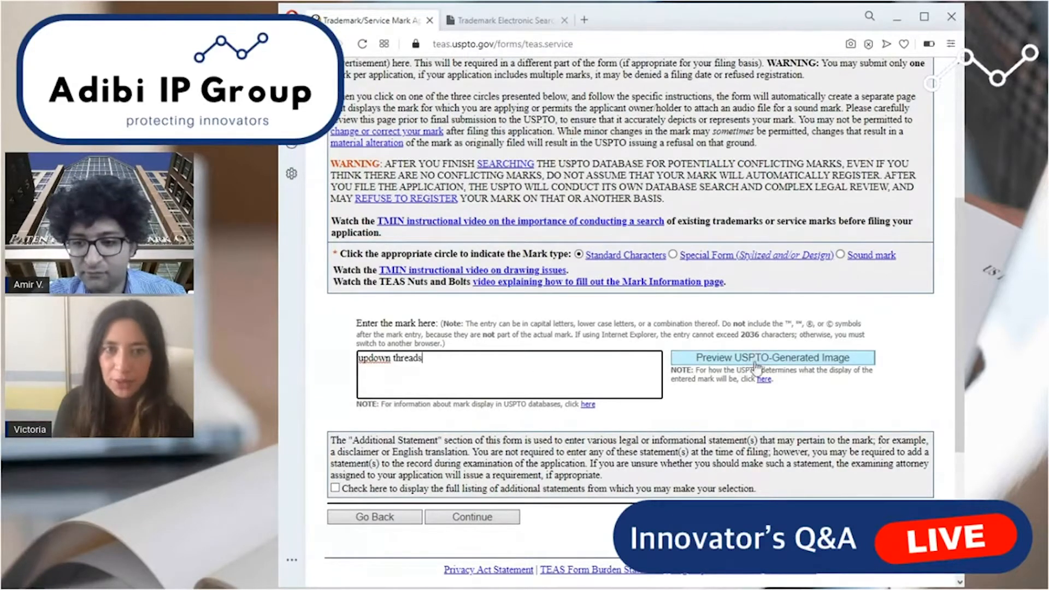
Enter UPDOWN THREADS in capital letters as the standard character mark.
left_click(471, 361)
key("ctrl+a")
type("U")
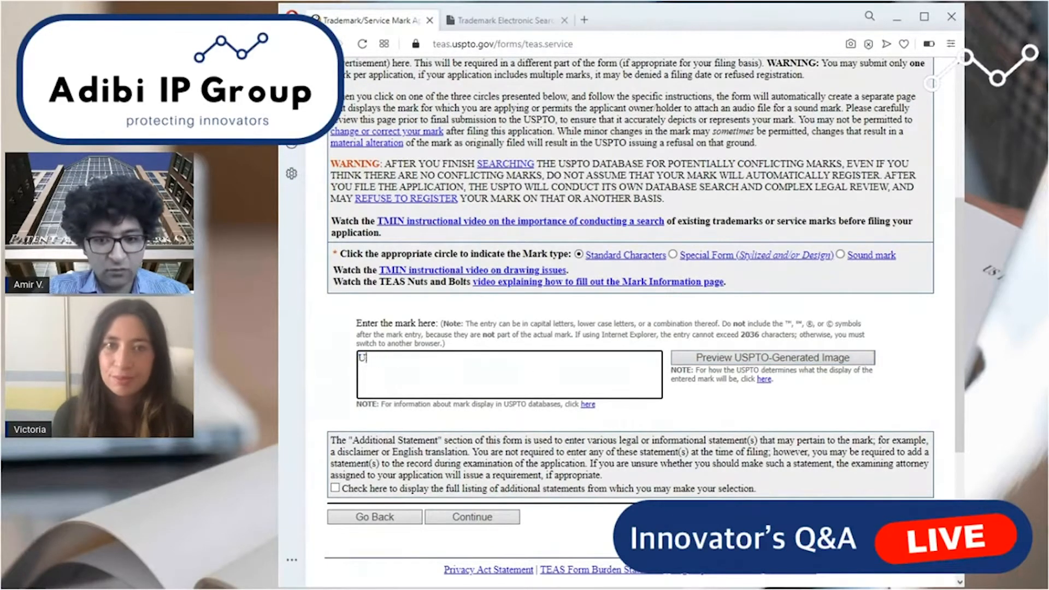
key("BackSpace")
type("wo")
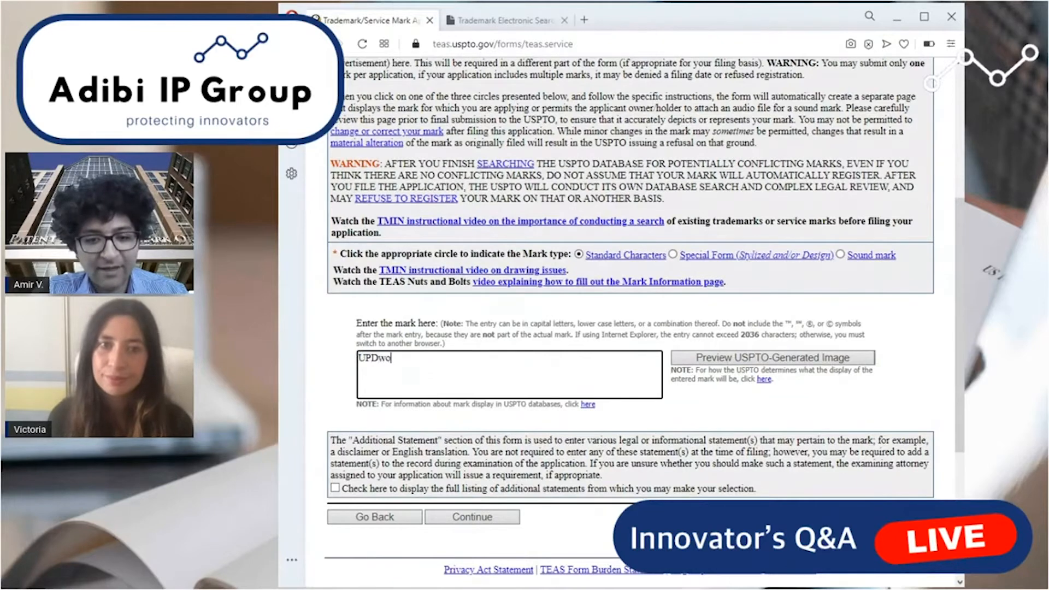
key("BackSpace")
key("BackSpace")
type("ow")
key("BackSpace")
key("BackSpace")
type("wn")
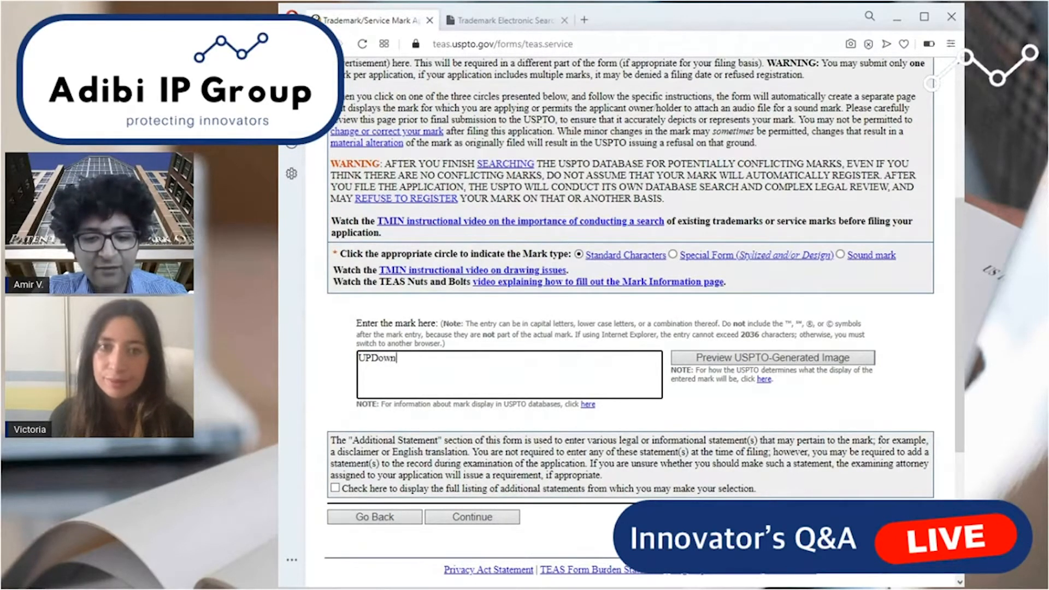
key("BackSpace")
type("OWN THREADS")
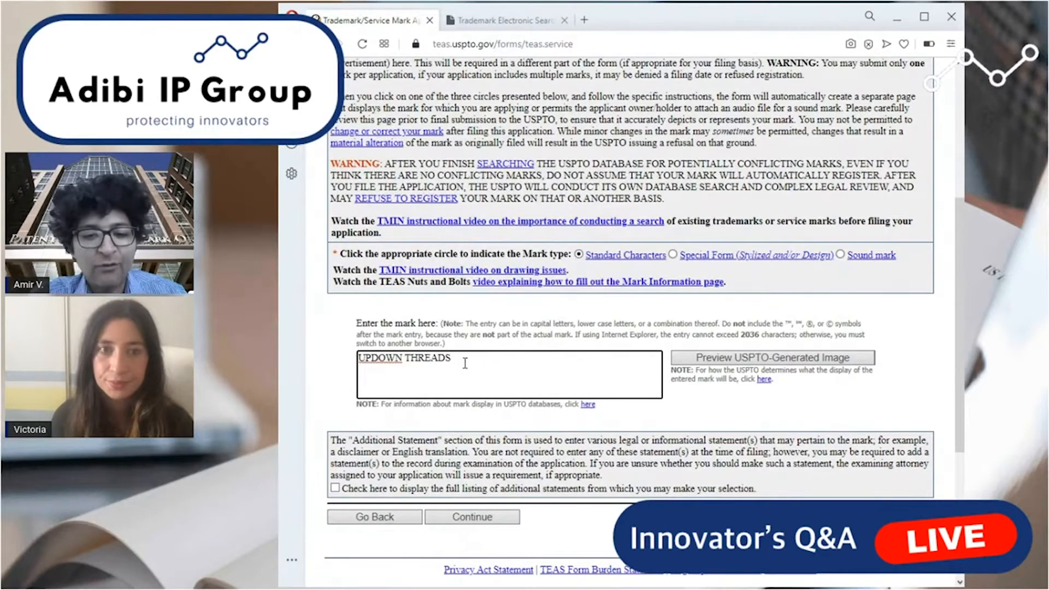
key("ctrl+a")
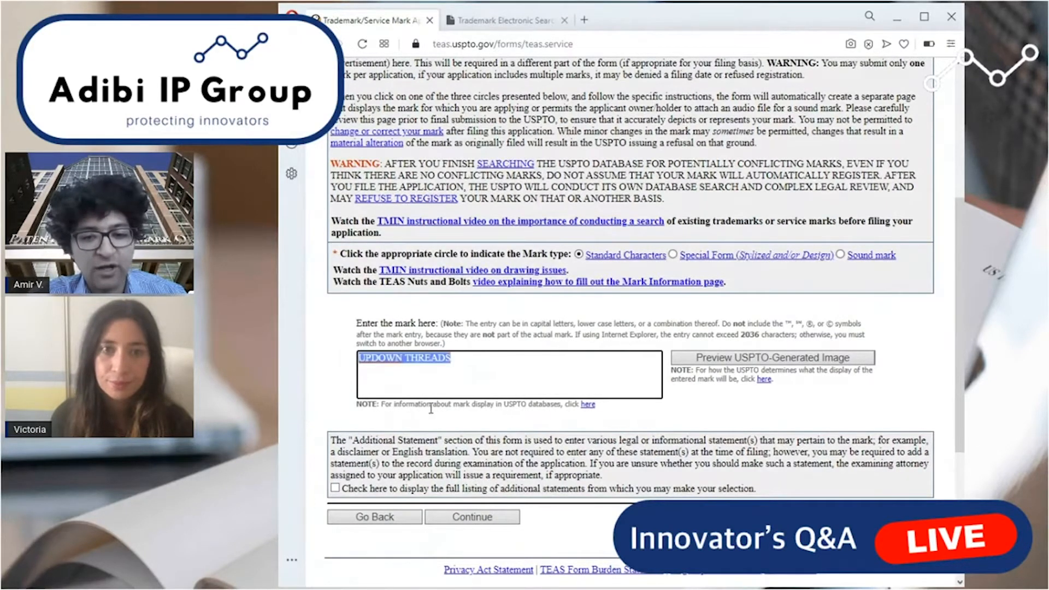
left_click(455, 361)
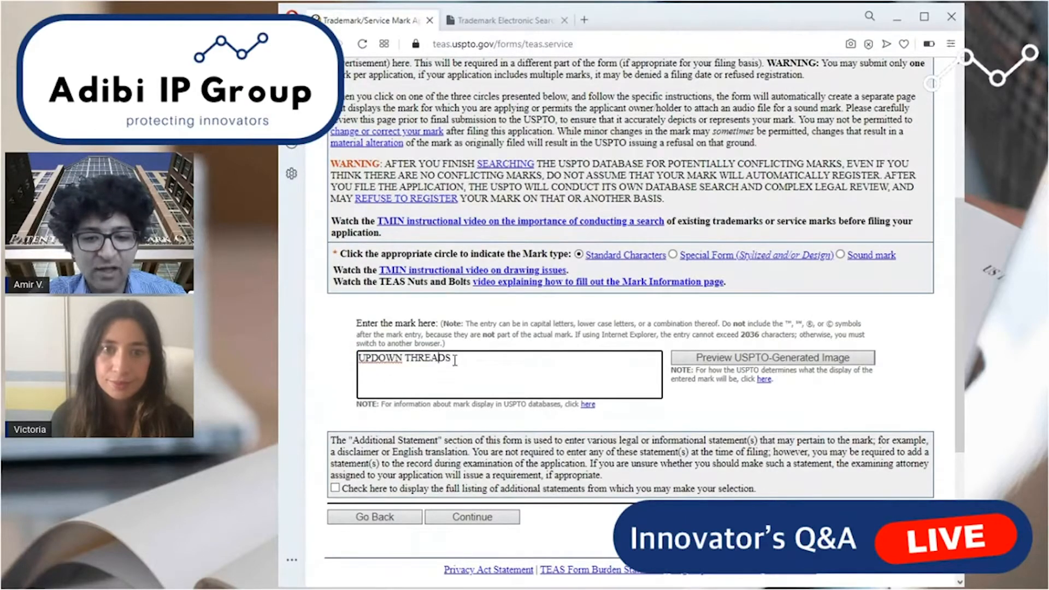
Submit the mark information without displaying the additional statements.
left_click(813, 152)
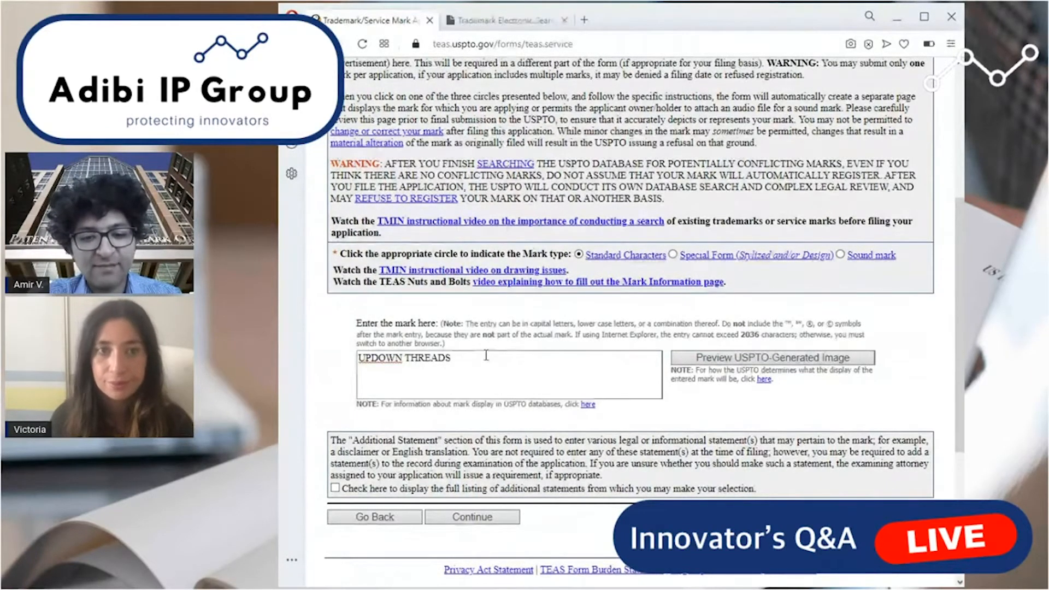
triple_click(526, 390)
left_click(526, 390)
scroll(519, 404, "down", 1)
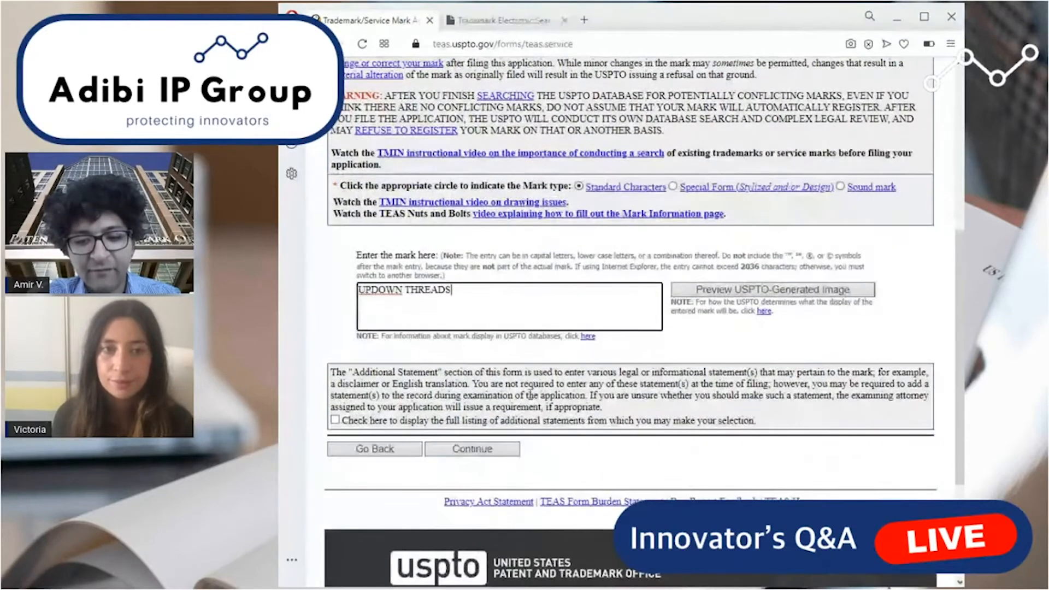
left_click(472, 449)
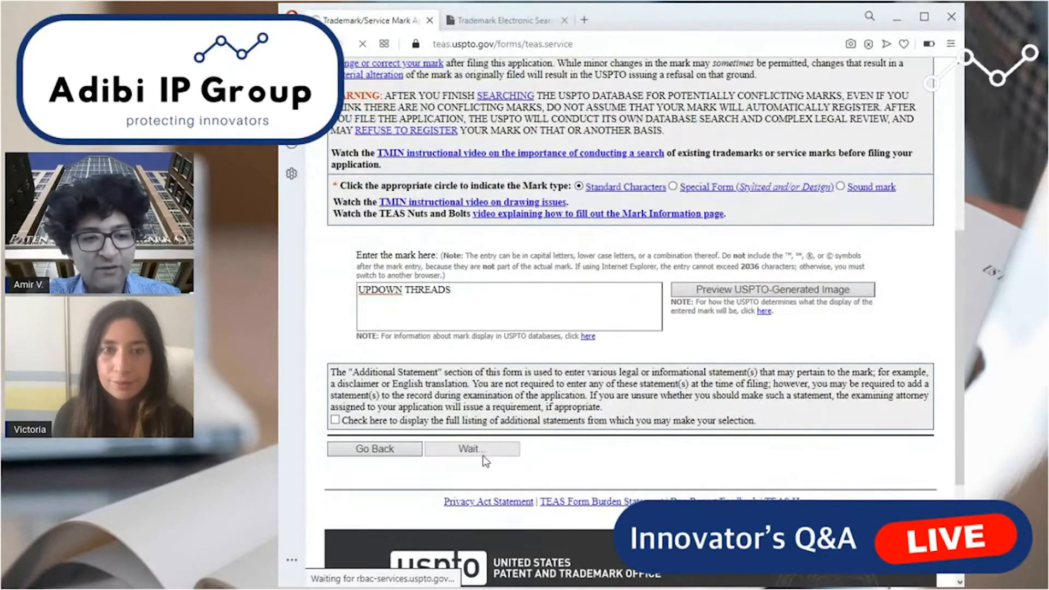
Examine the two methods for adding goods and services, Searching ID Manual and Entering Free-form text.
scroll(666, 395, "down", 2)
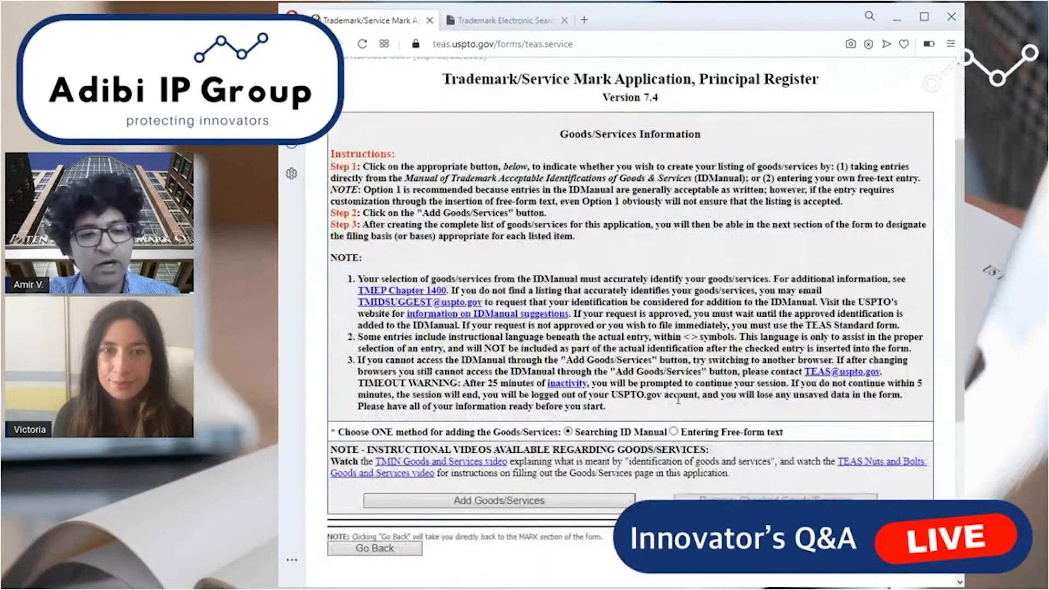
scroll(678, 400, "down", 1)
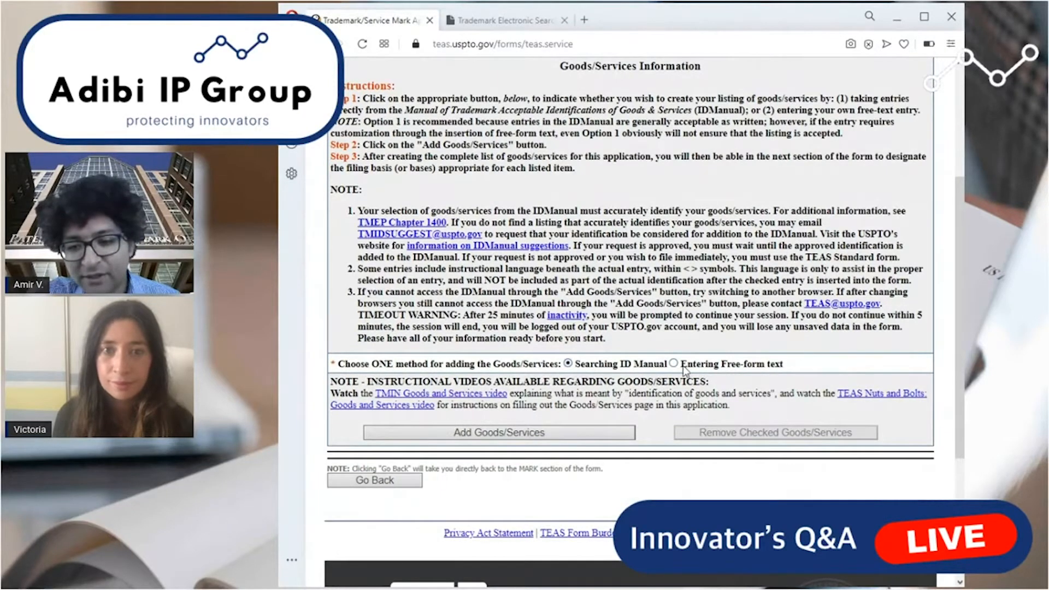
left_click_drag(680, 363, 787, 369)
left_click(733, 378)
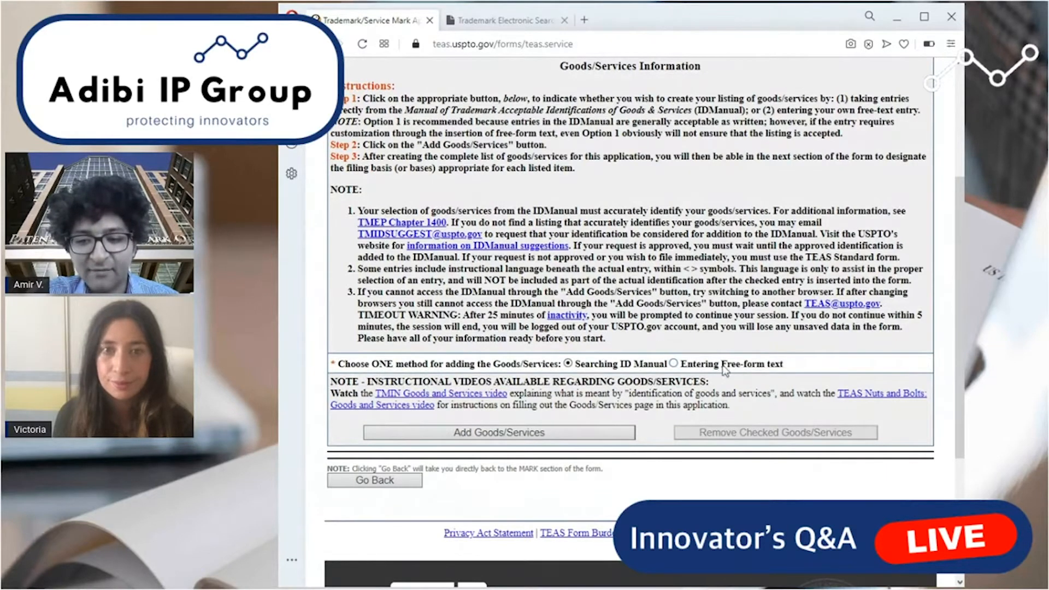
left_click_drag(683, 364, 785, 367)
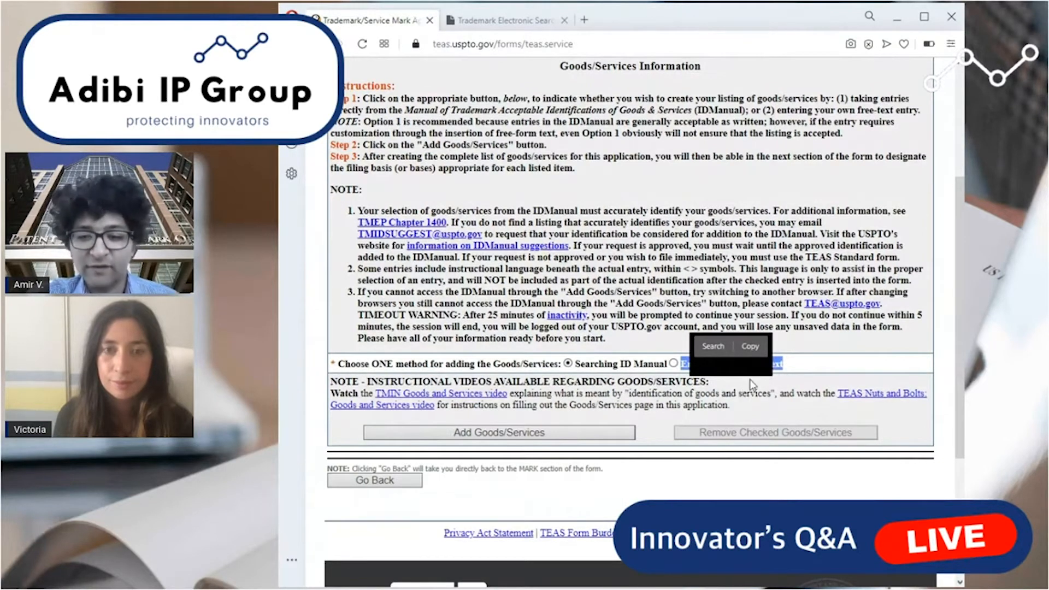
left_click(648, 332)
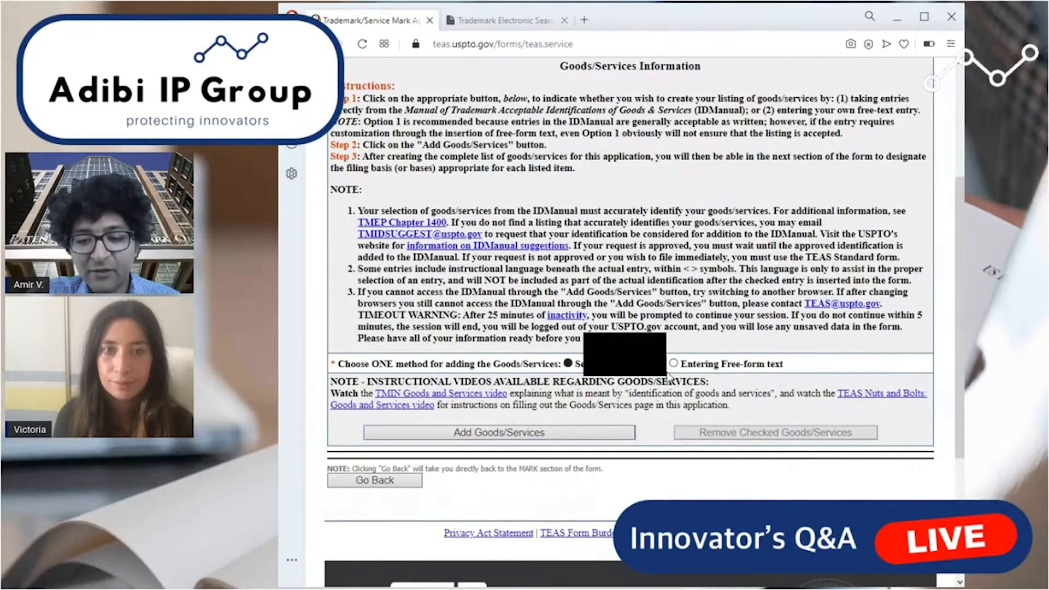
Start adding goods/services through the ID Manual and search it for t-shirt.
left_click(575, 434)
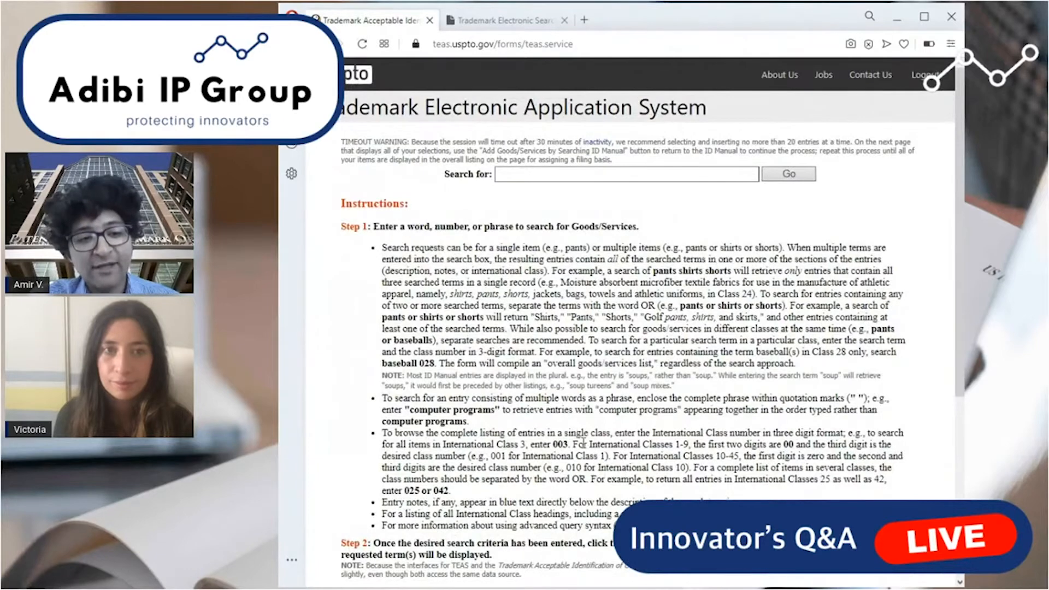
scroll(582, 443, "down", 4)
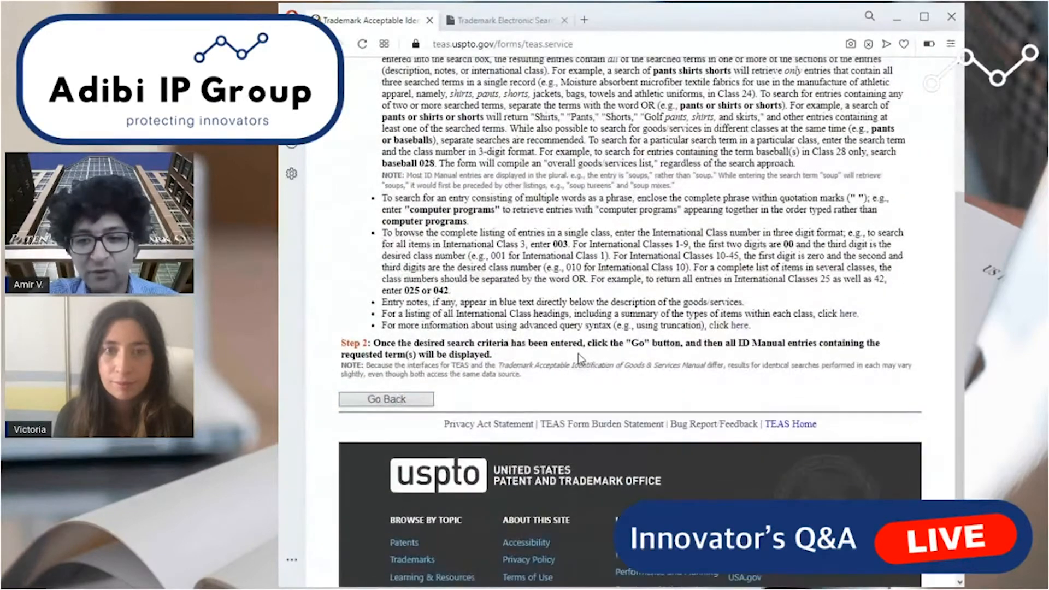
scroll(578, 353, "up", 4)
left_click(543, 175)
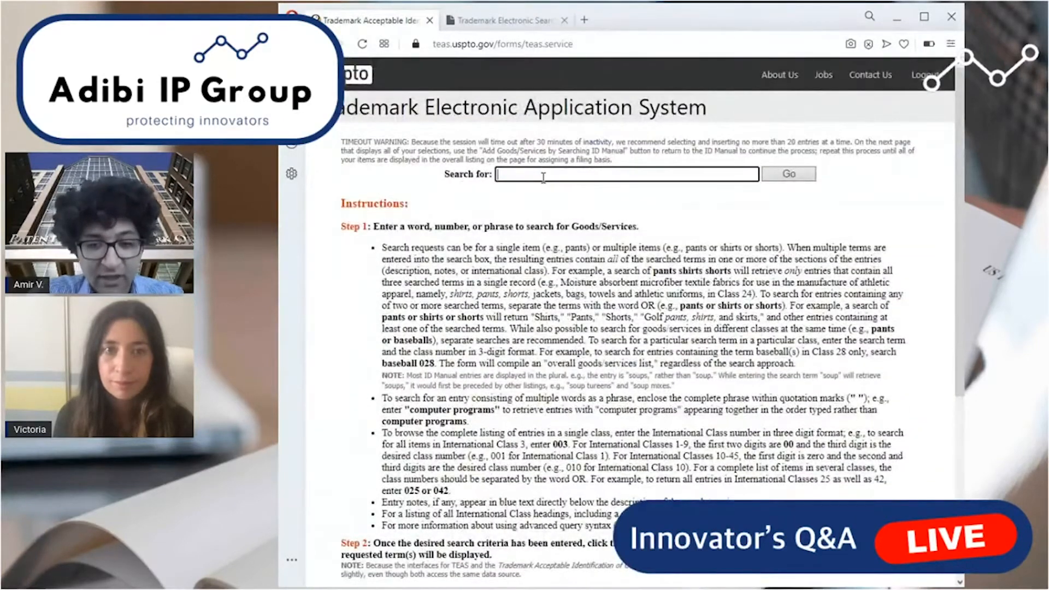
type("T-SHIR")
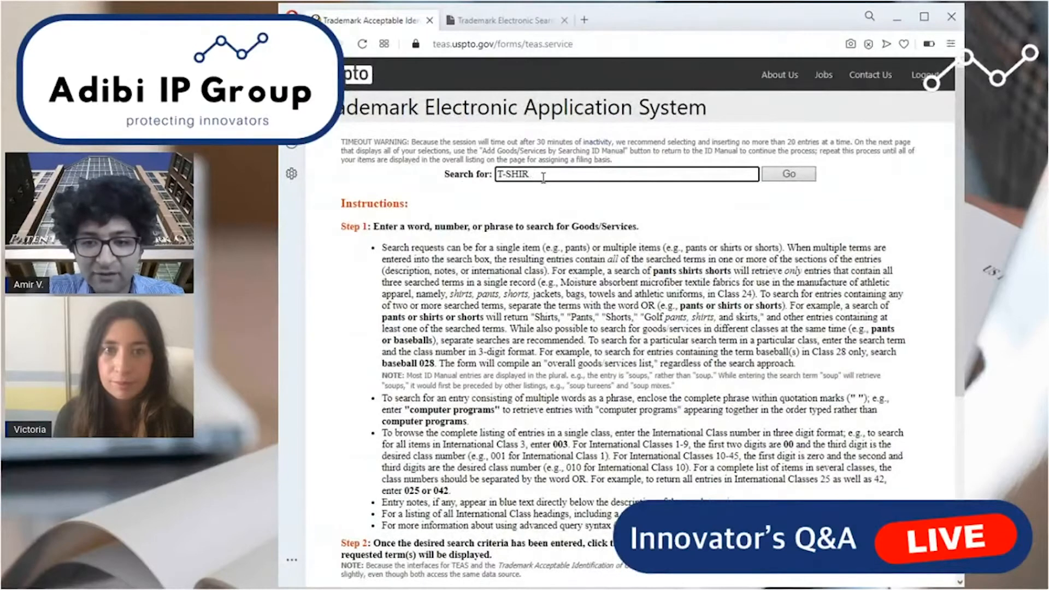
key("BackSpace")
key("BackSpace")
key("BackSpace")
key("BackSpace")
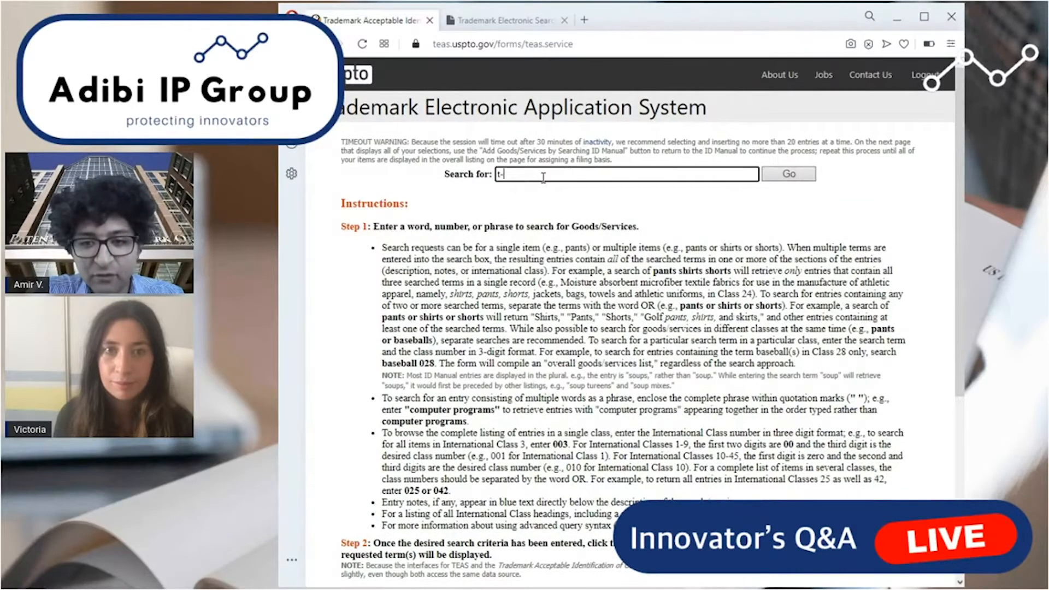
type("shirt")
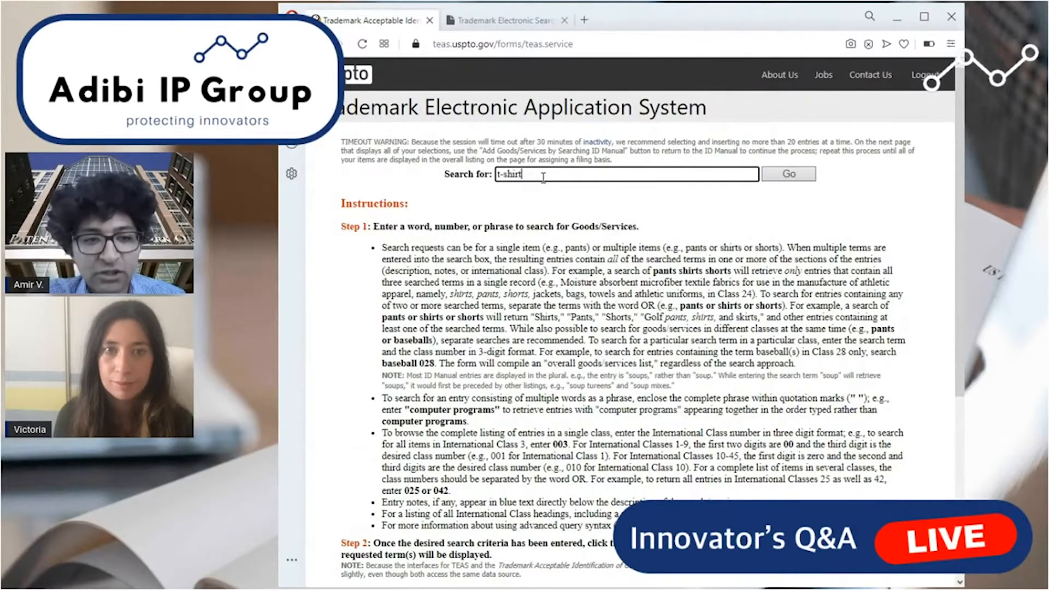
left_click(789, 175)
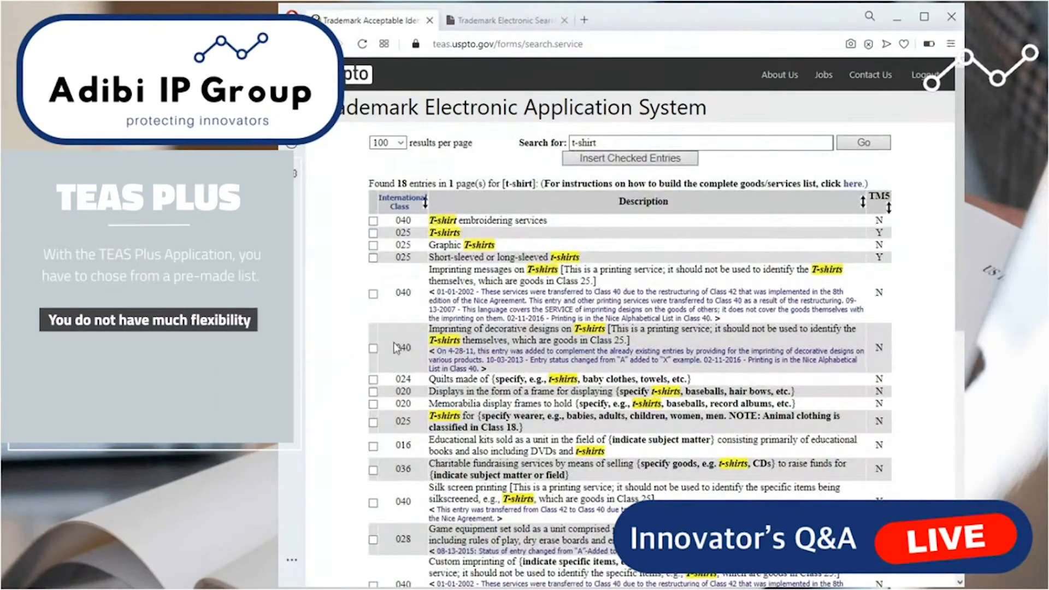
Mark the class 025 T-shirts entry, review the other entries, and return to the goods/services information without inserting it.
scroll(391, 391, "down", 3)
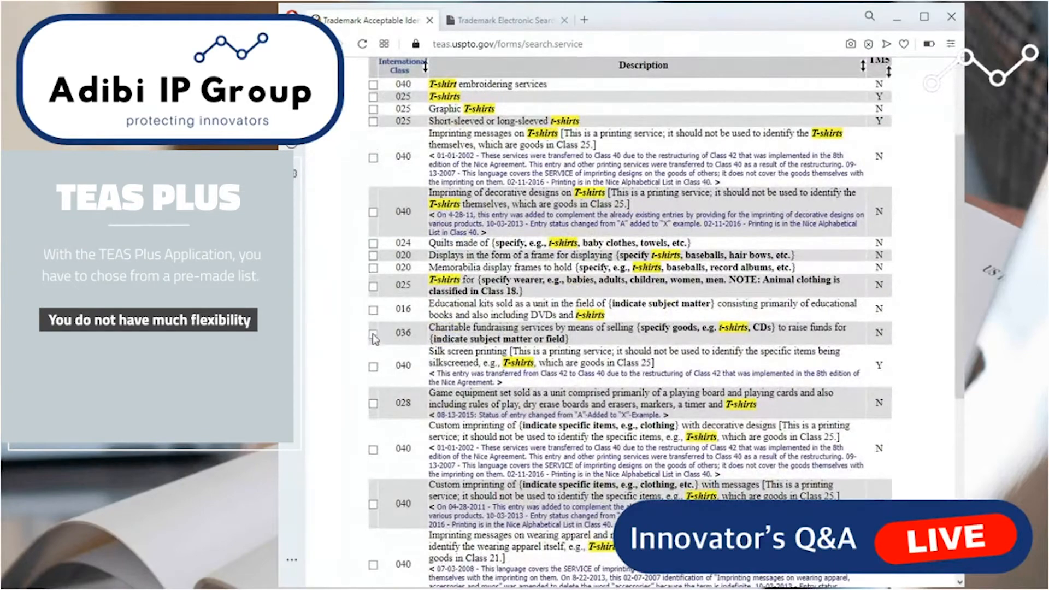
left_click(373, 97)
scroll(557, 257, "down", 10)
scroll(628, 219, "up", 15)
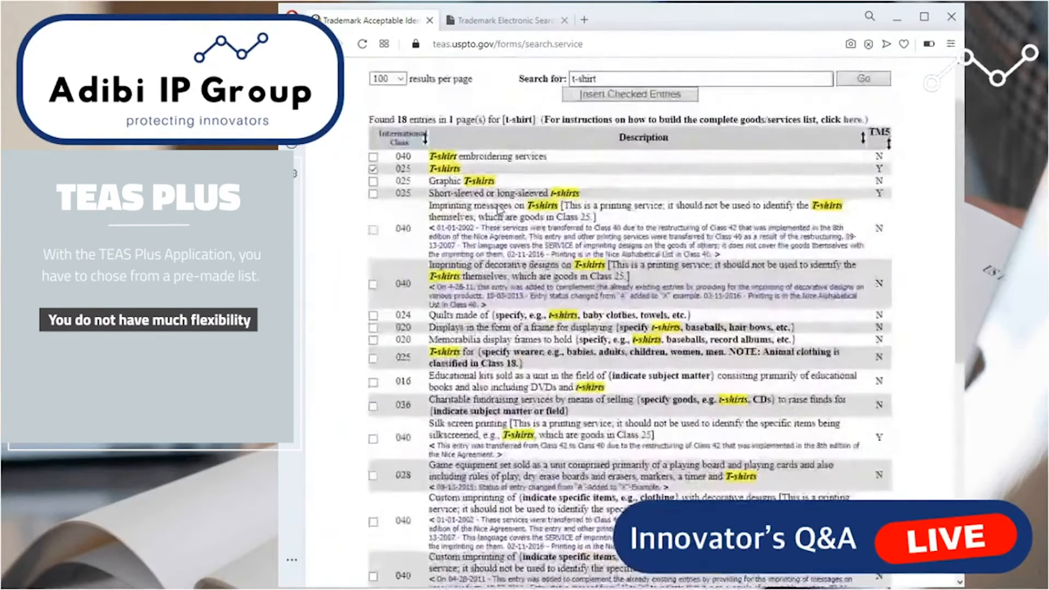
scroll(566, 297, "down", 8)
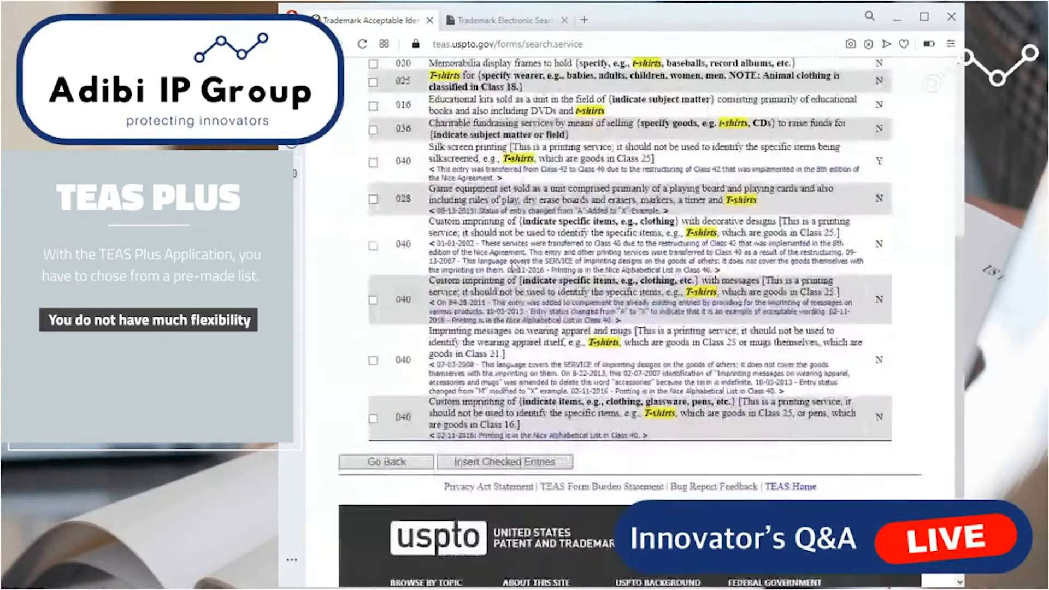
left_click(388, 394)
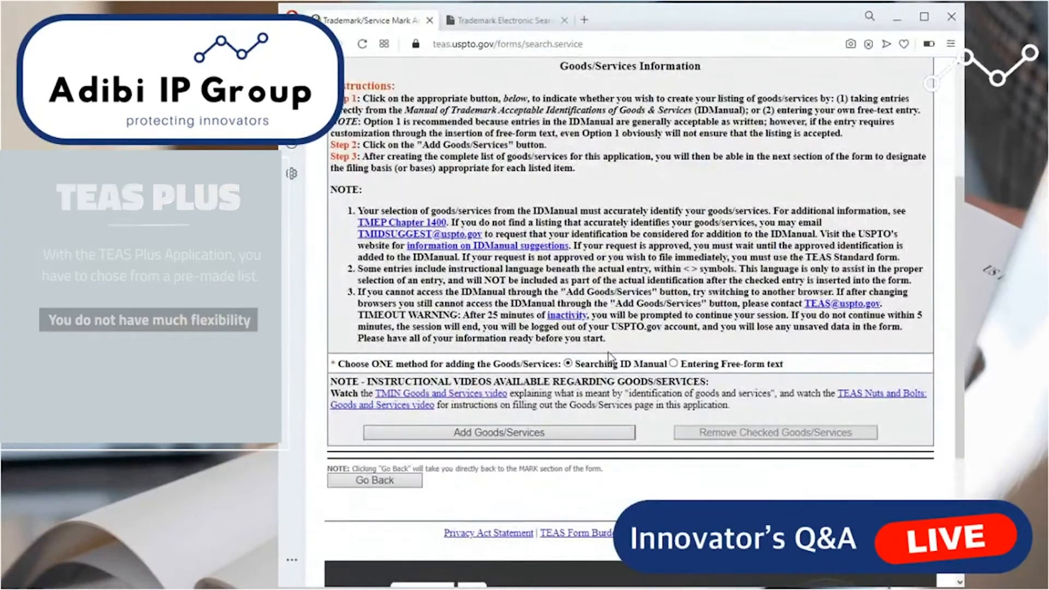
Choose Entering Free-form text as the method for adding the goods/services.
right_click(659, 375)
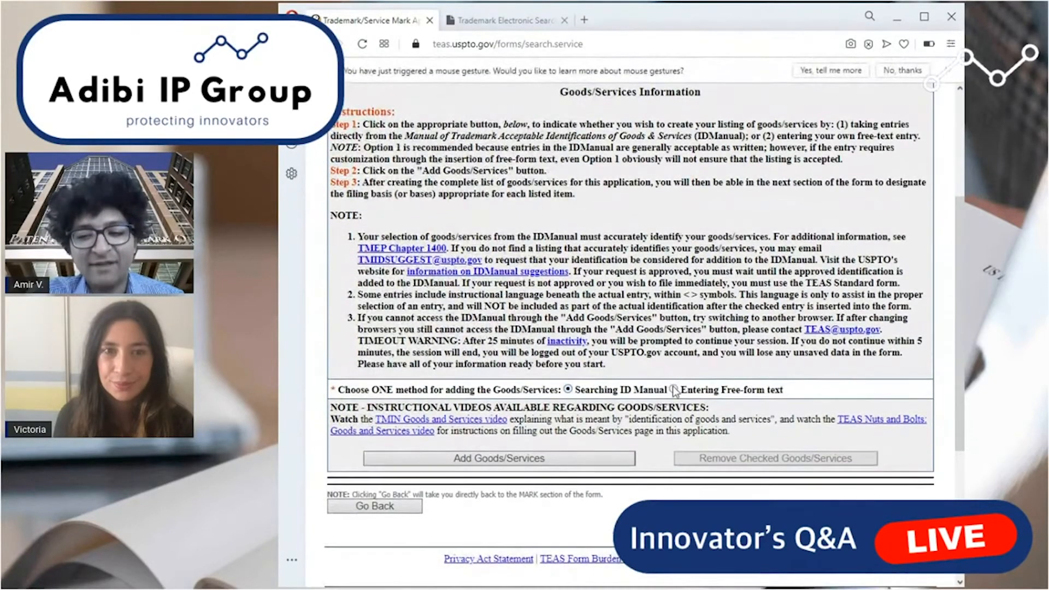
left_click(674, 388)
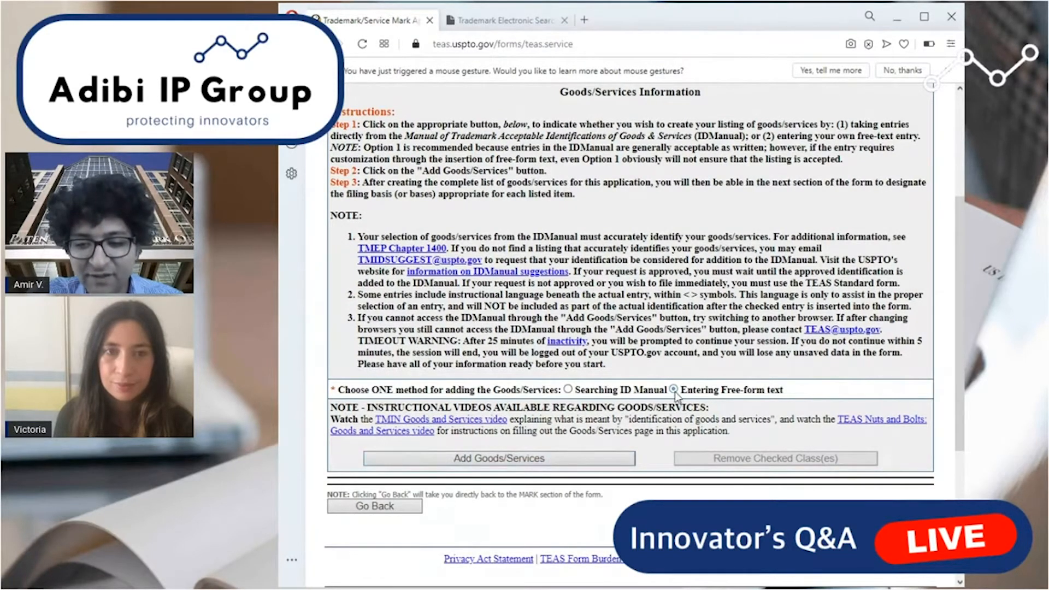
left_click_drag(676, 394, 783, 392)
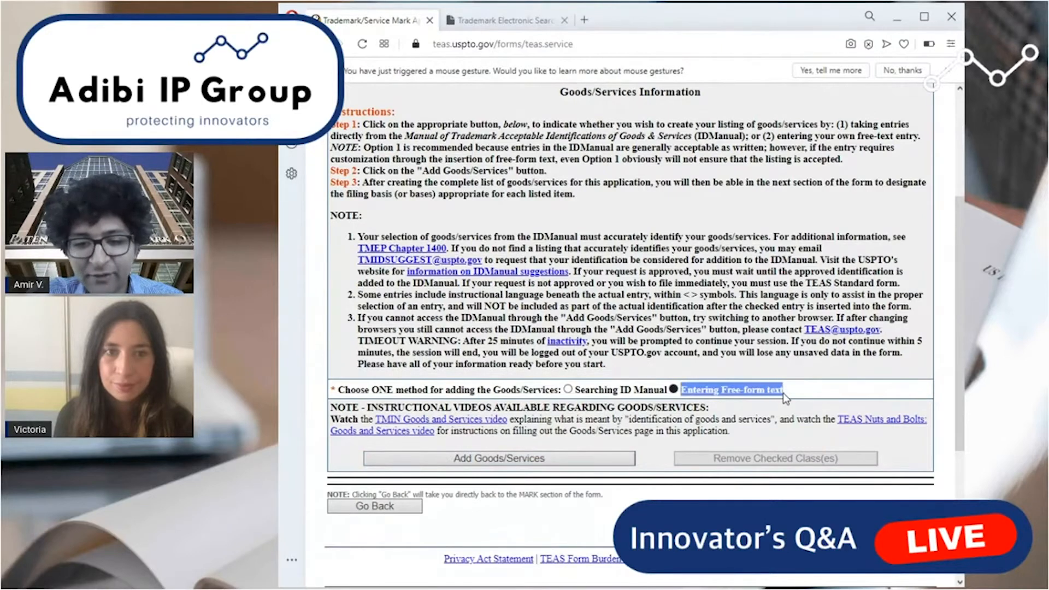
left_click(778, 400)
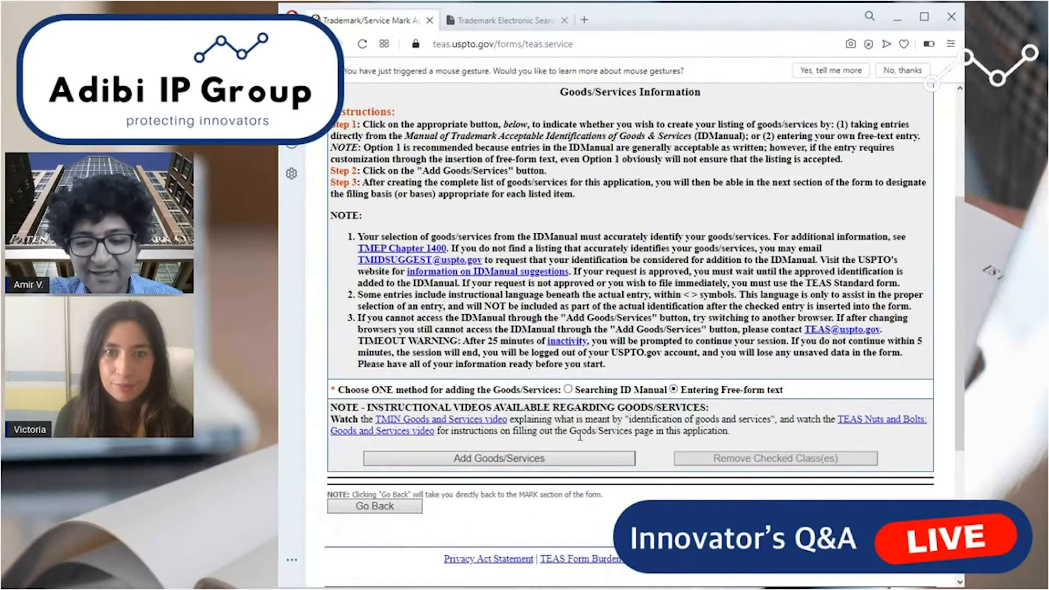
Start a free-form goods/services entry and examine the Basis for Filing instructions and the class table.
left_click(551, 459)
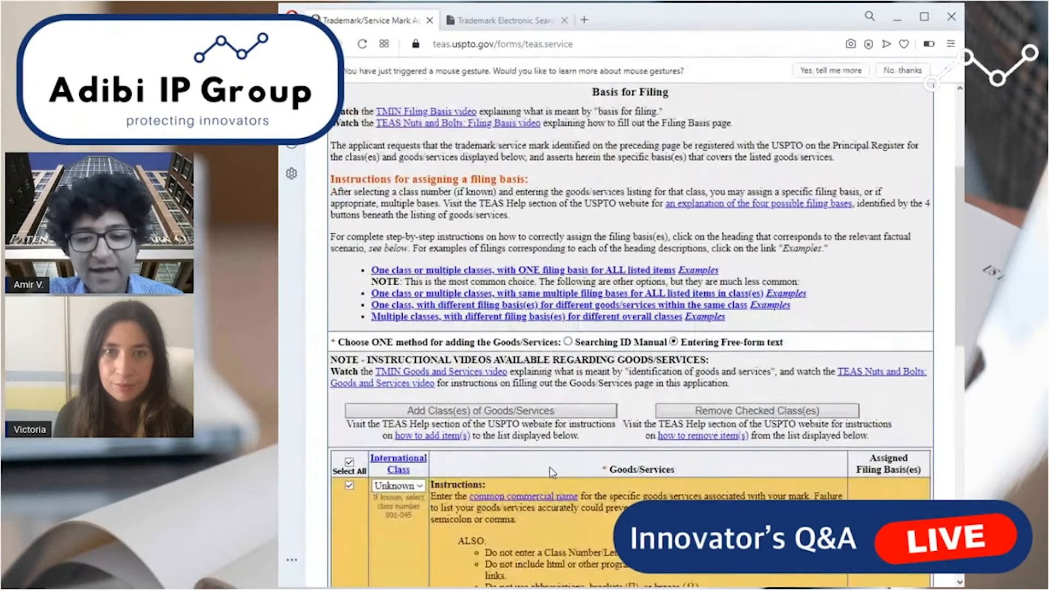
scroll(614, 314, "down", 2)
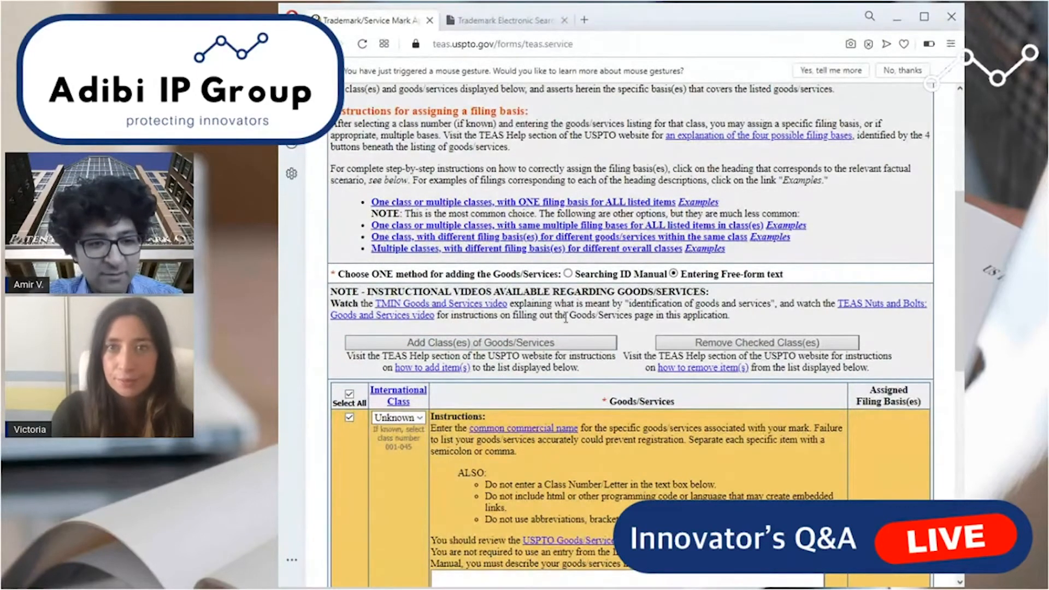
scroll(519, 303, "up", 3)
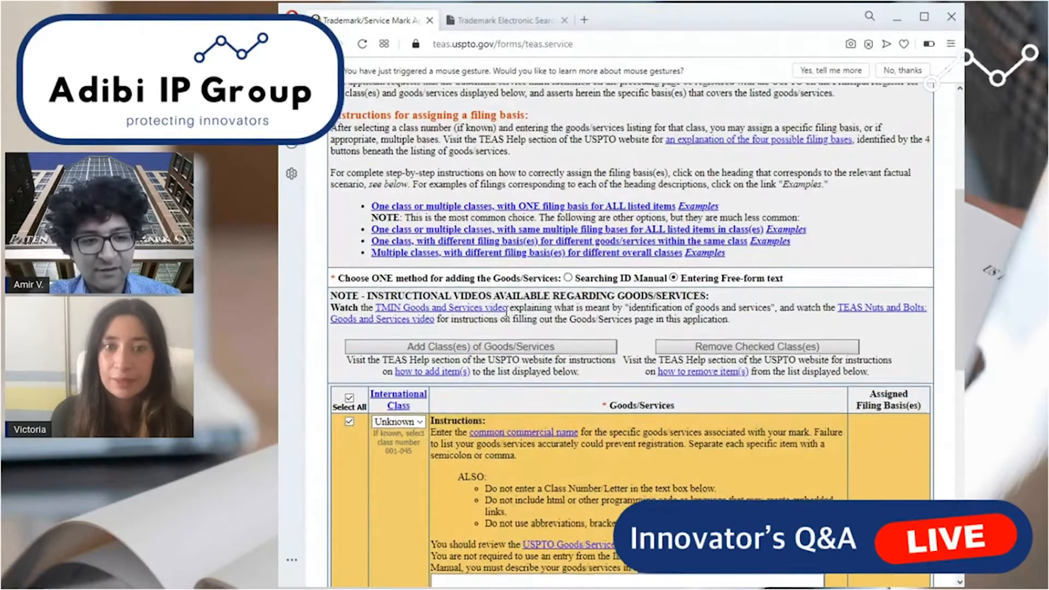
scroll(505, 312, "up", 3)
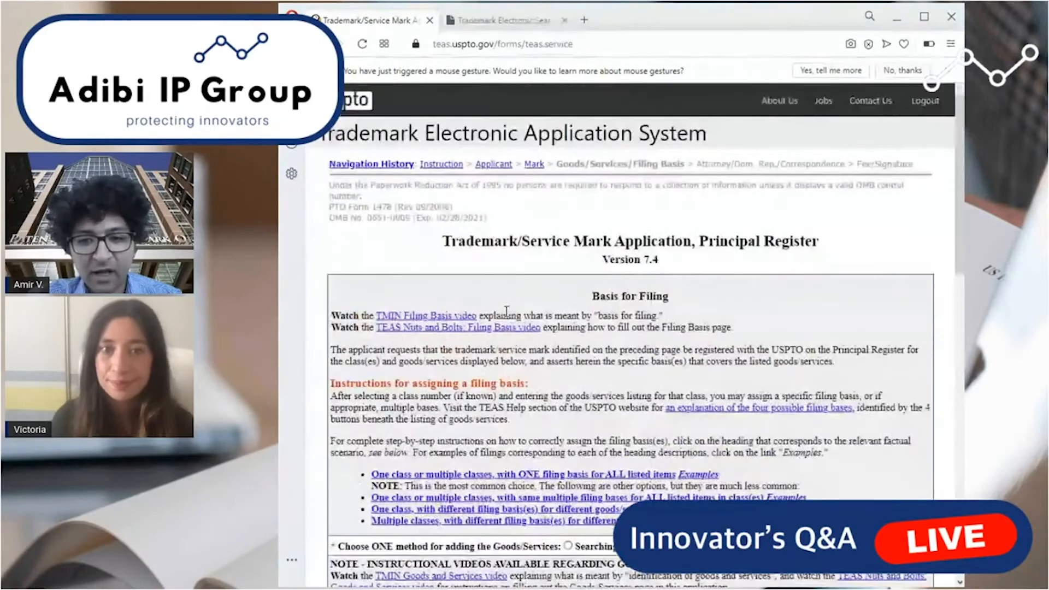
scroll(507, 320, "down", 5)
scroll(507, 320, "down", 3)
scroll(601, 262, "up", 3)
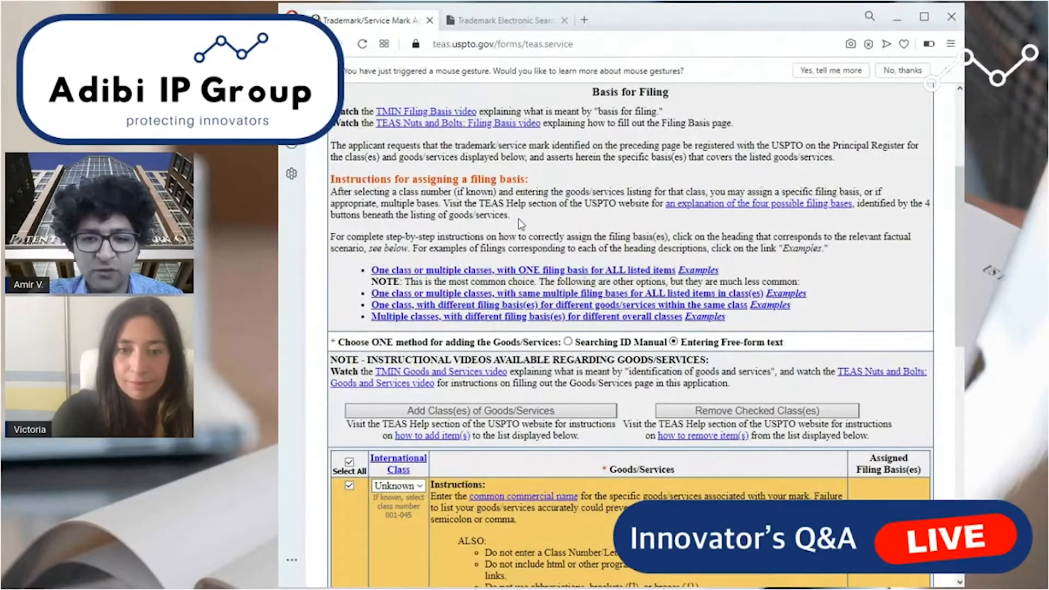
scroll(510, 323, "down", 1)
scroll(511, 327, "up", 2)
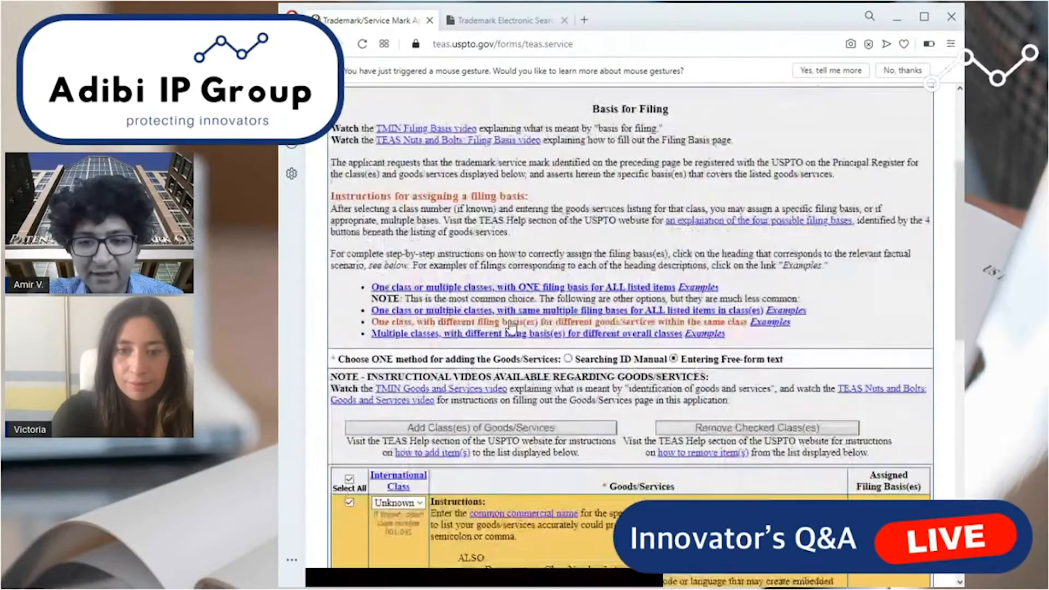
scroll(511, 327, "up", 1)
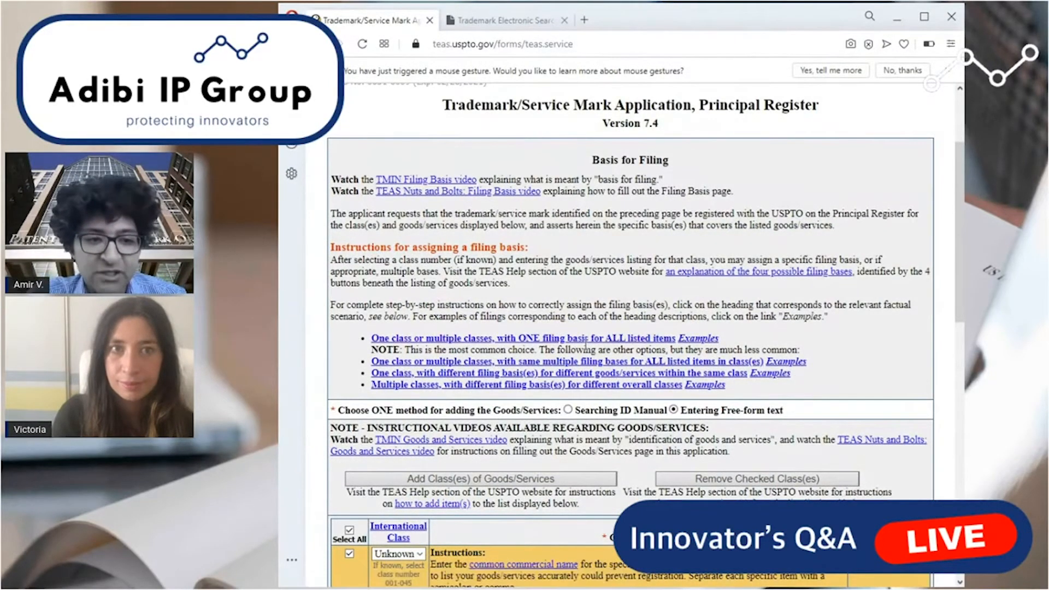
Set the International Class of the goods/services entry to 025.
scroll(585, 344, "down", 4)
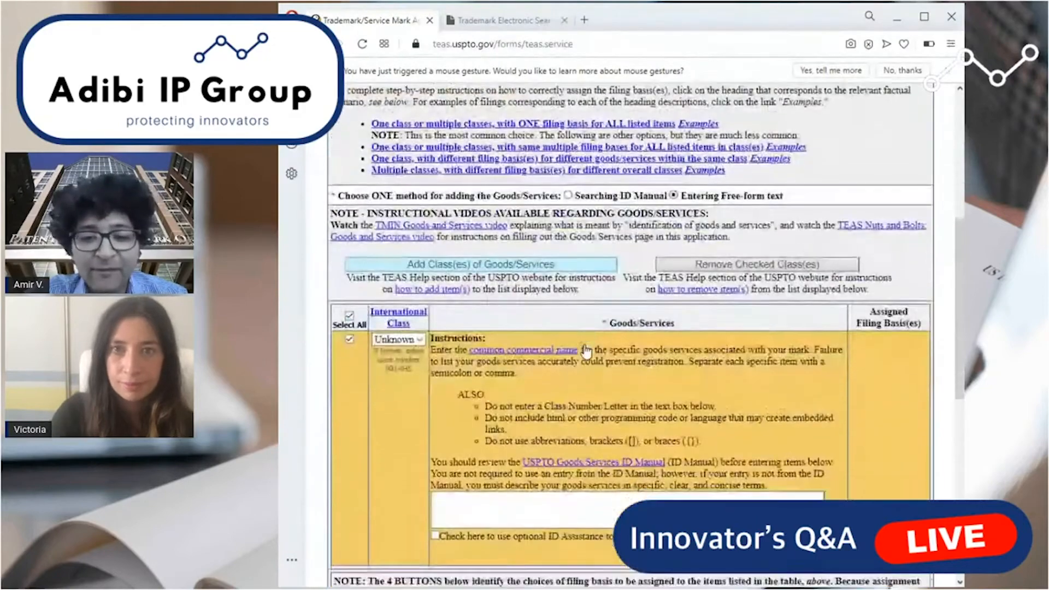
scroll(586, 350, "down", 2)
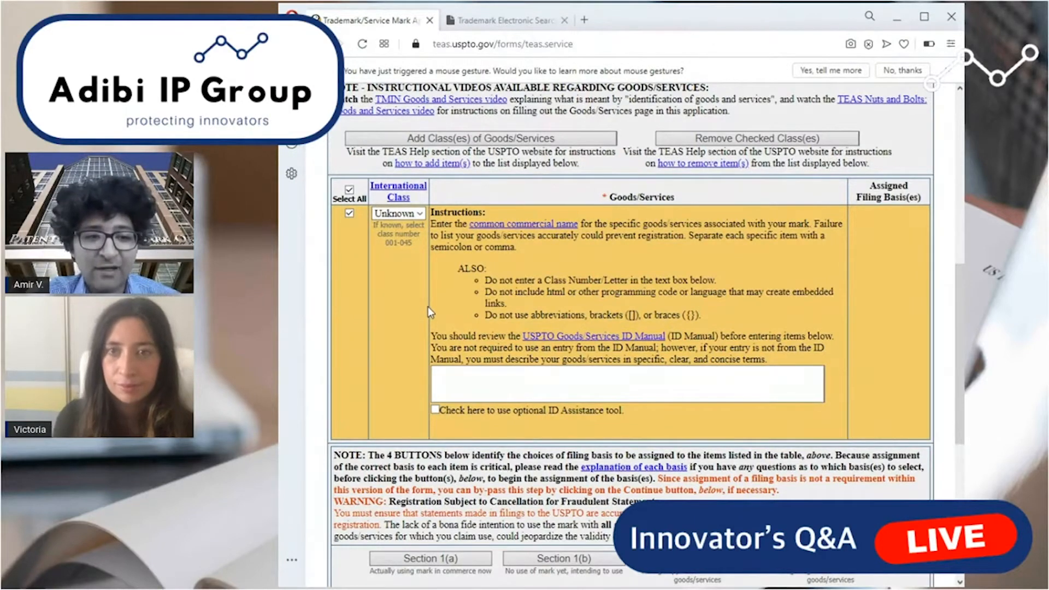
left_click(417, 216)
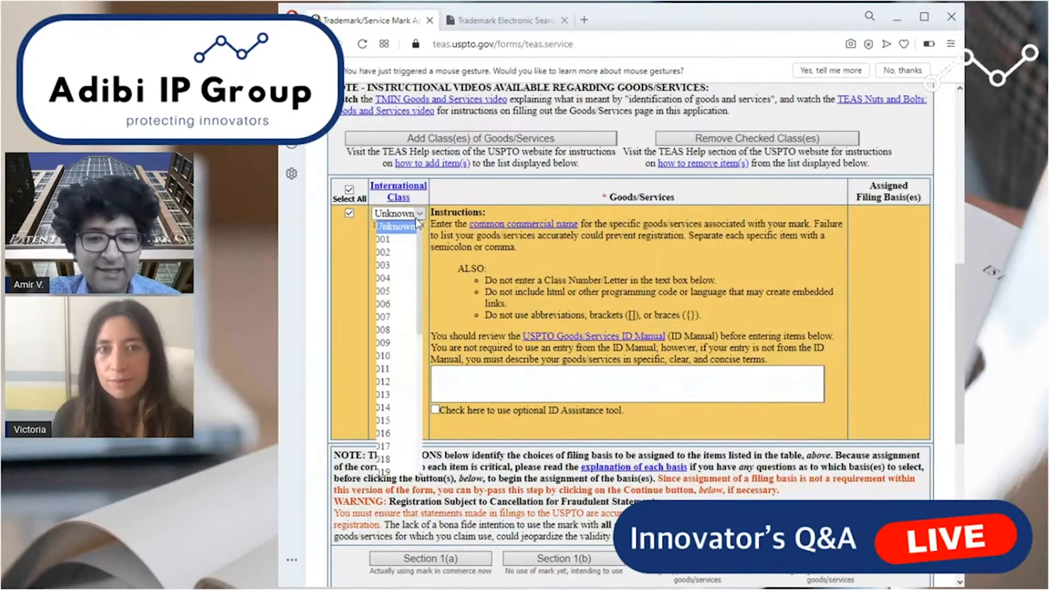
left_click_drag(419, 246, 419, 319)
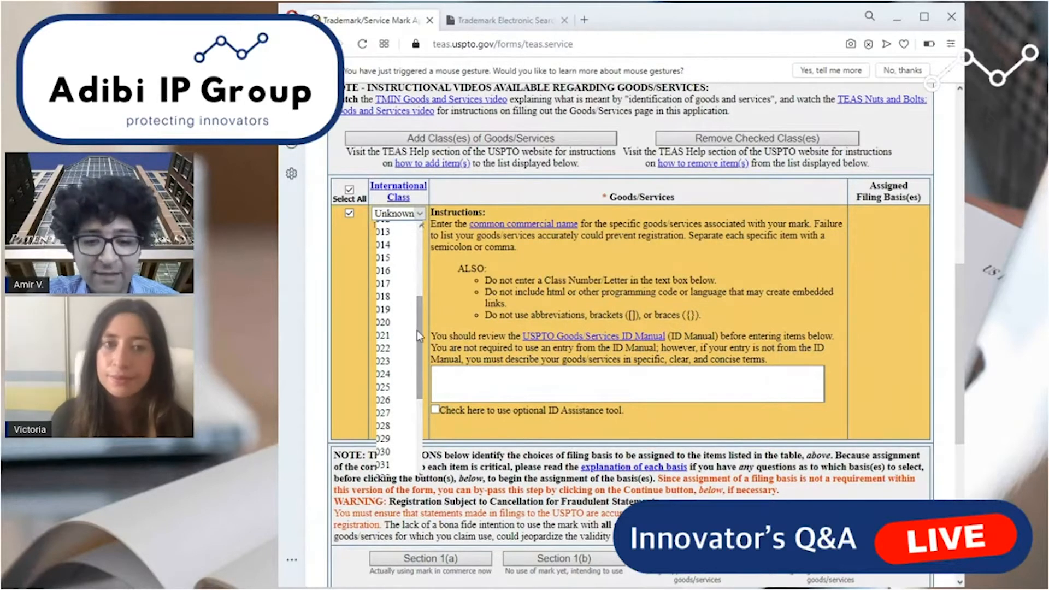
left_click(393, 389)
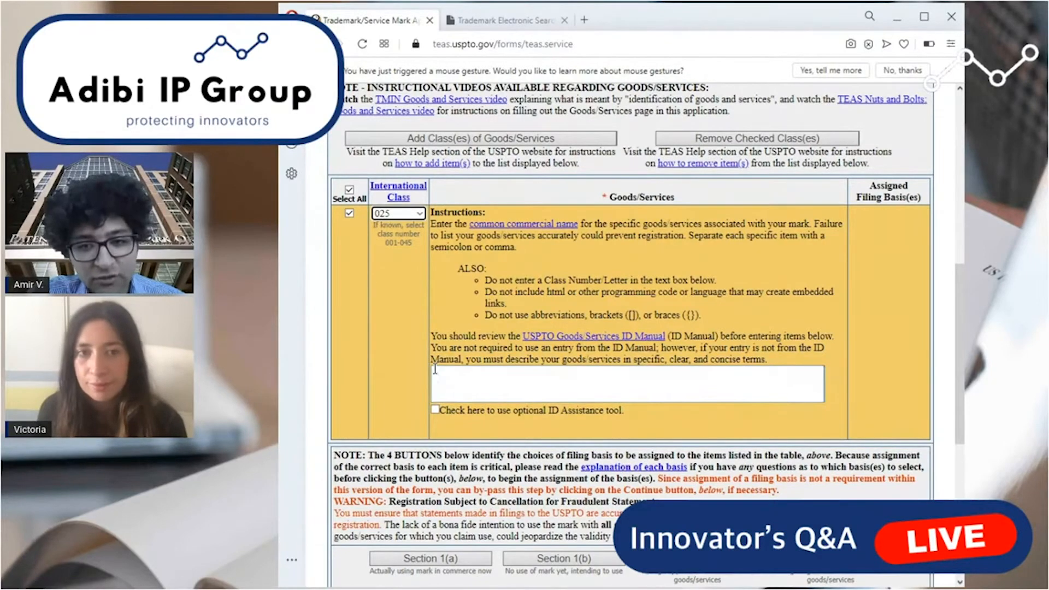
Begin the goods/services description with "Clothing and apparel, namely business and professional suits, dress shoes".
scroll(480, 347, "up", 5)
scroll(436, 375, "down", 5)
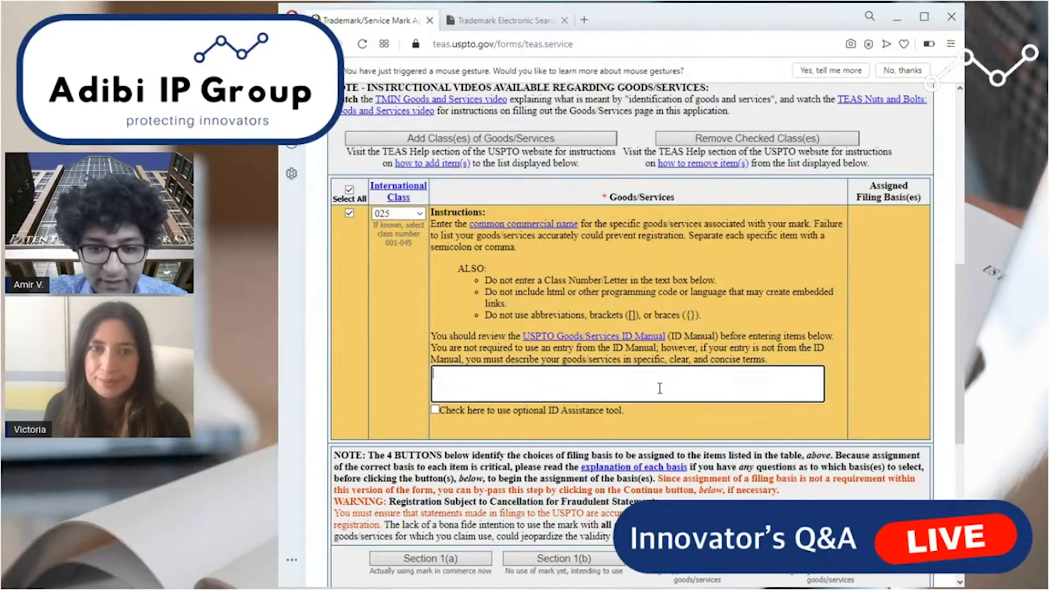
type("Cloathi")
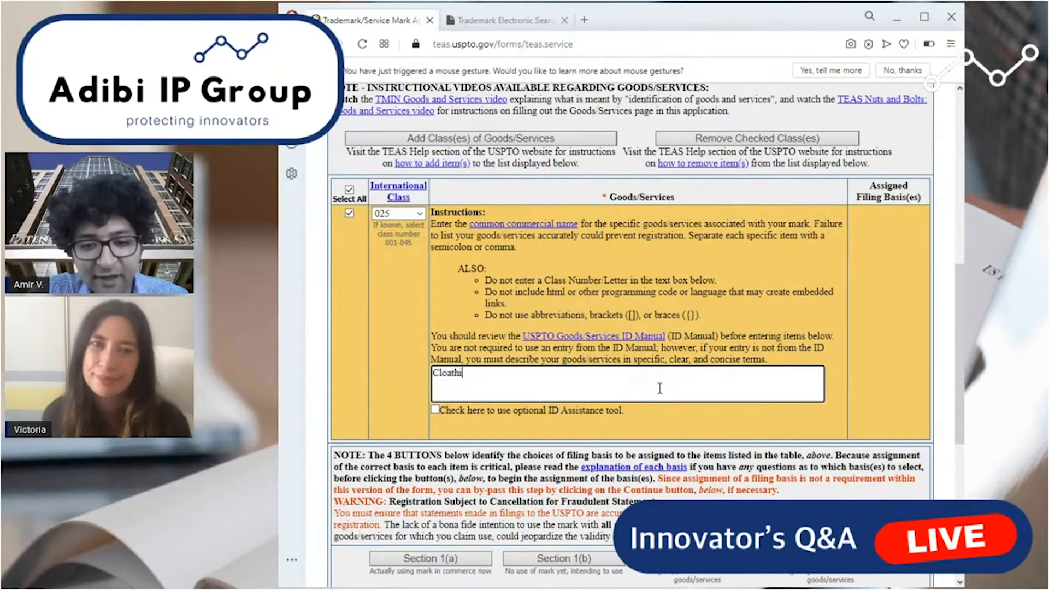
key("BackSpace")
key("BackSpace")
key("BackSpace")
key("BackSpace")
type("thing an da")
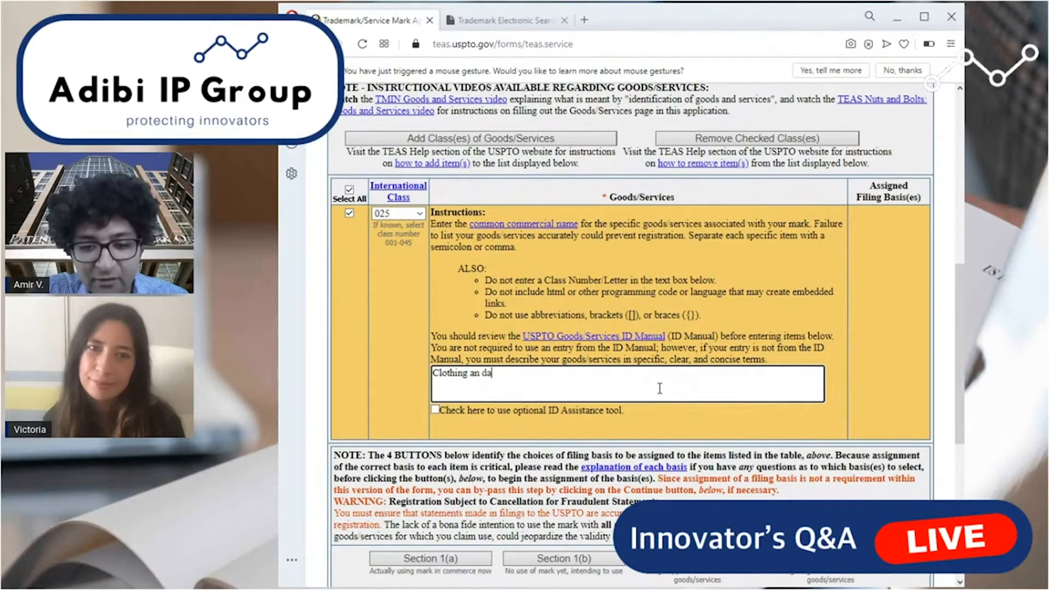
key("BackSpace")
key("BackSpace")
key("BackSpace")
type("d apparel, namely business and professional suits")
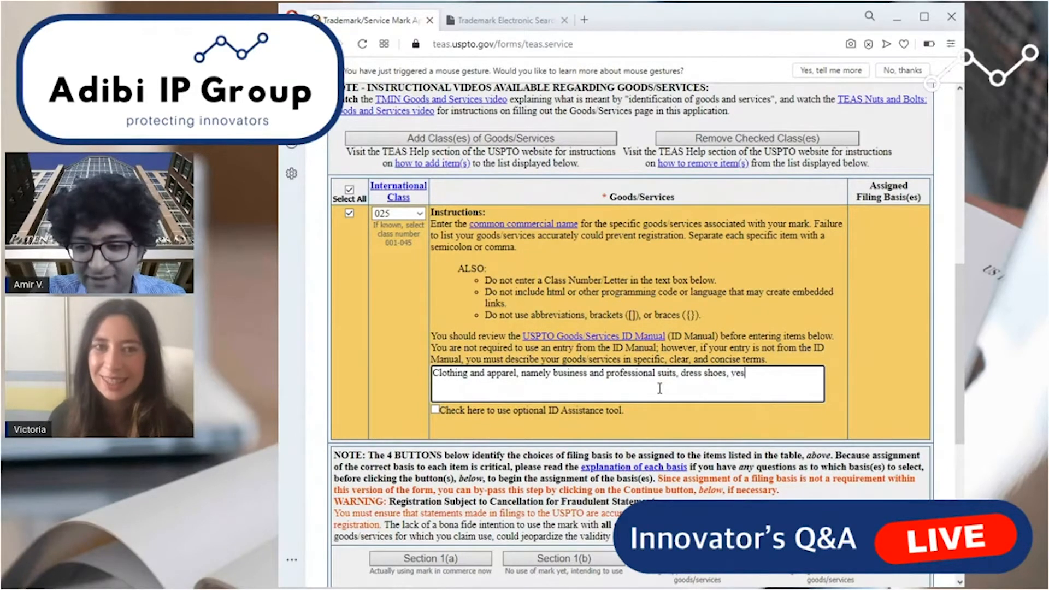
Finish the goods/services description with "vests, and sweaters." after dress shoes.
type(", ")
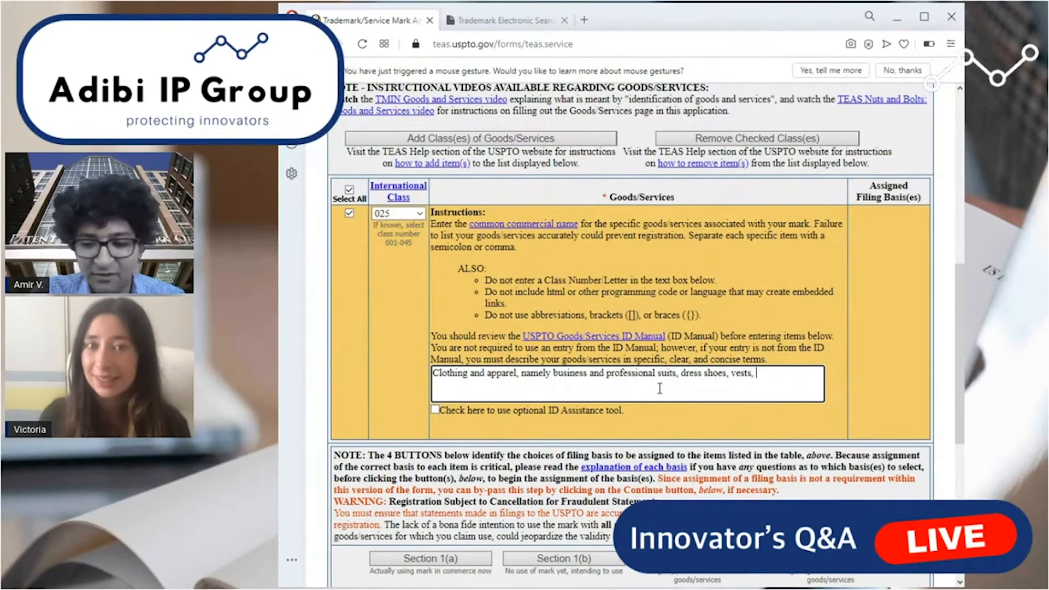
type("sweaters")
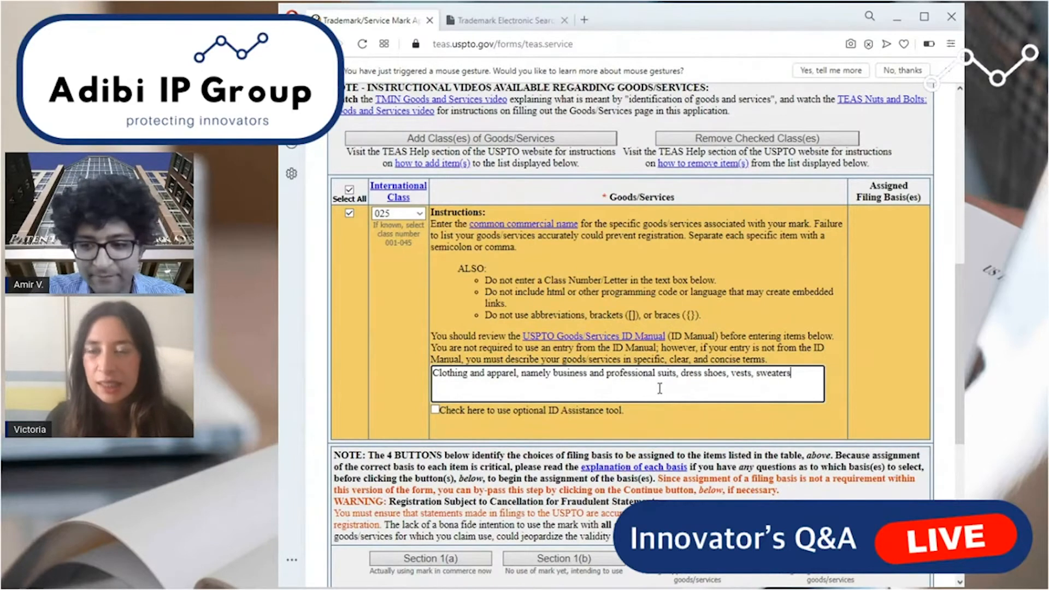
key("Left")
key("Left")
key("Left")
key("Left")
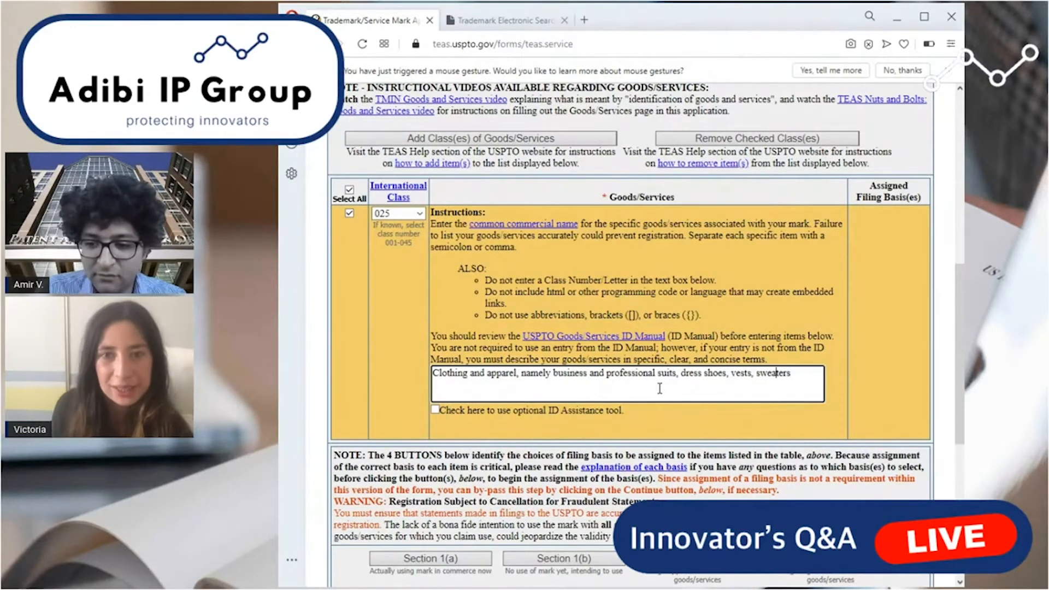
type("and")
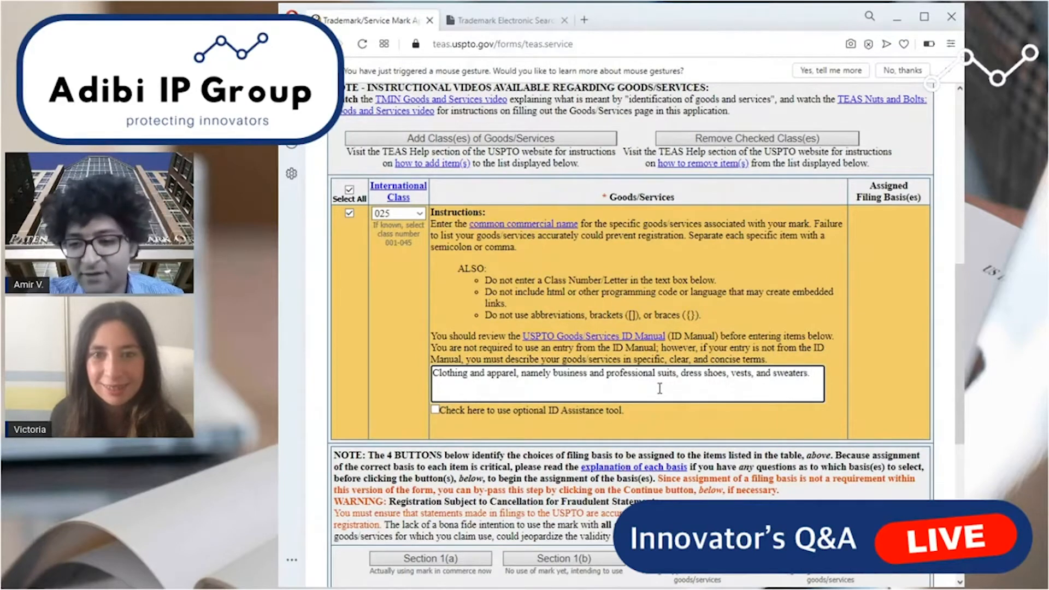
Review the class 025 description and the Section 1(b) filing basis option for marks not yet in use.
left_click_drag(814, 373, 371, 360)
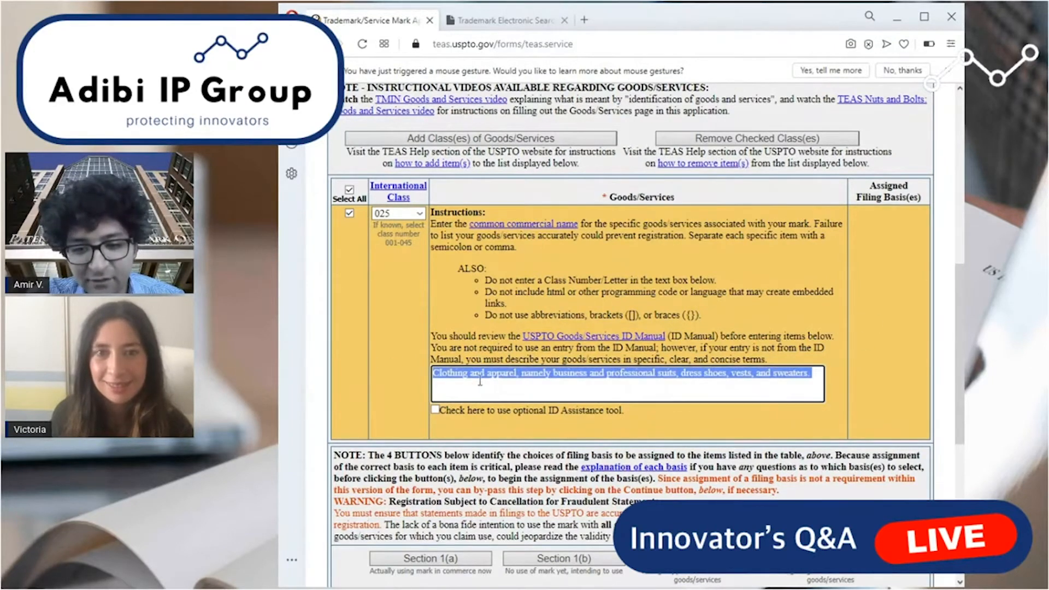
scroll(825, 393, "down", 1)
key("Right")
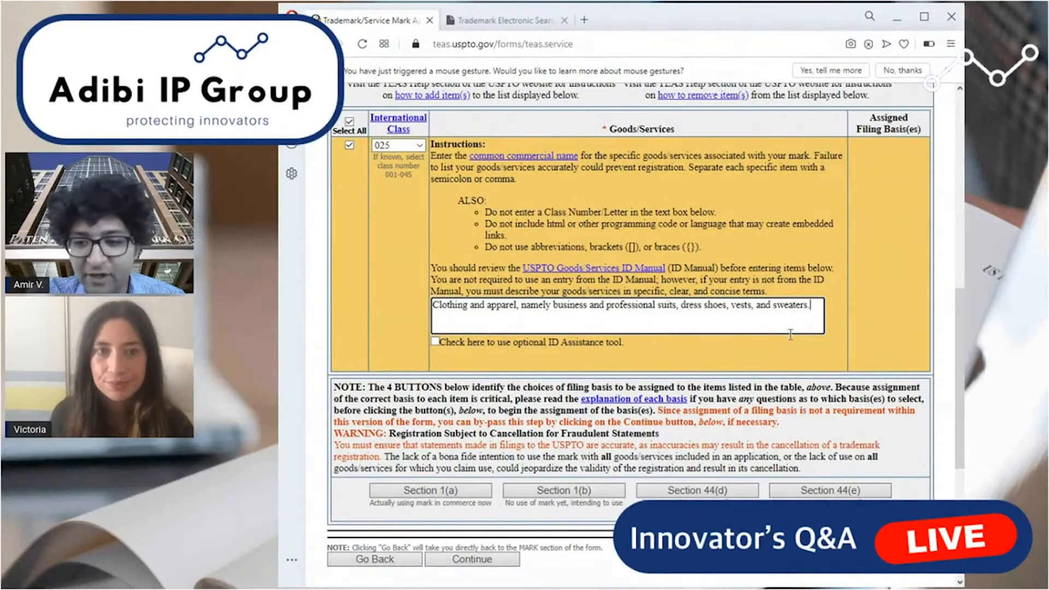
left_click_drag(815, 313, 371, 299)
left_click(535, 299)
scroll(534, 299, "down", 1)
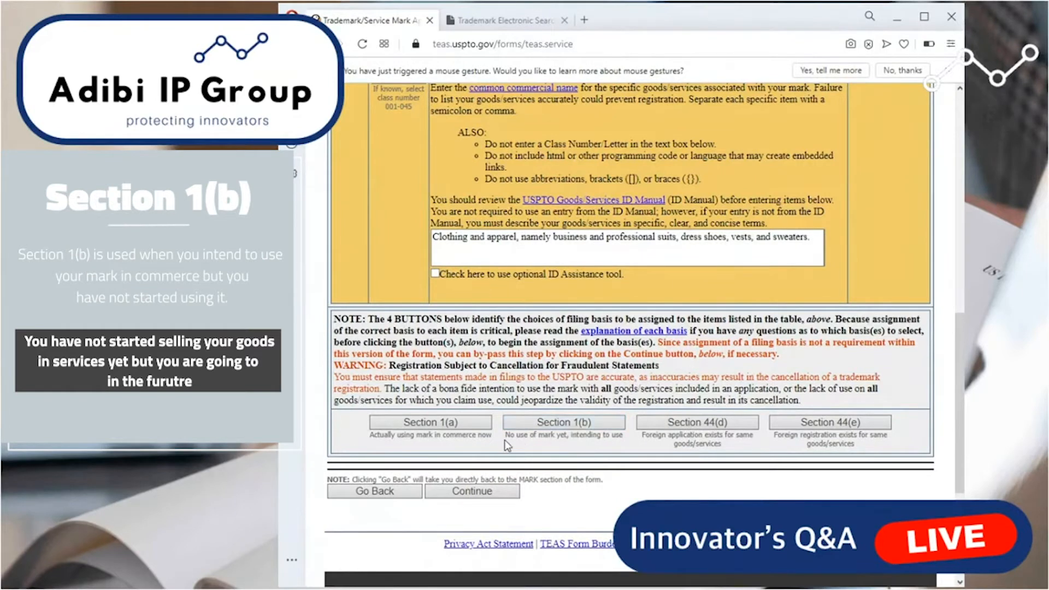
left_click_drag(506, 435, 628, 442)
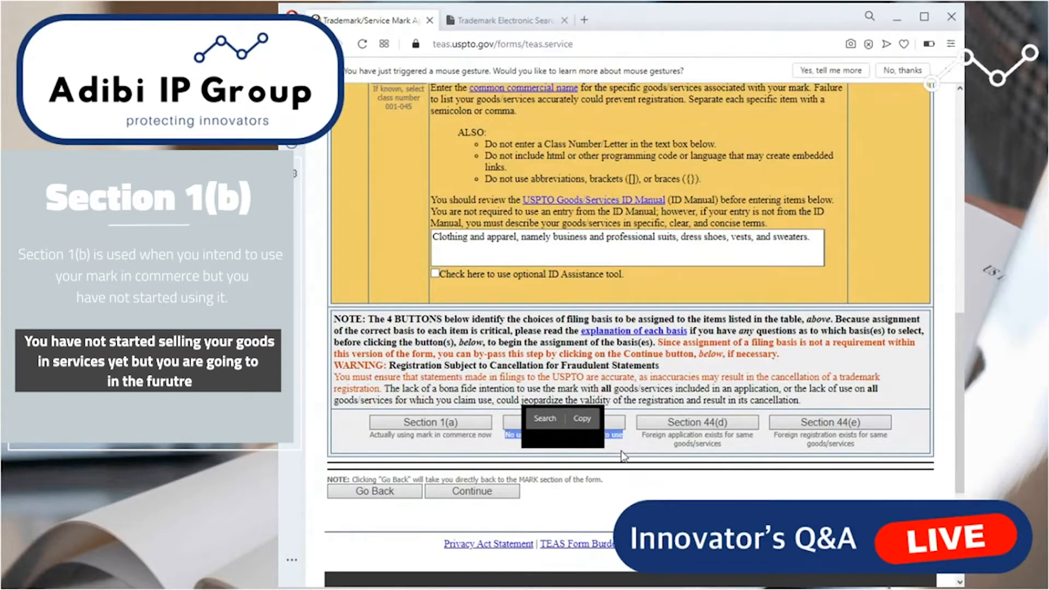
left_click(591, 424)
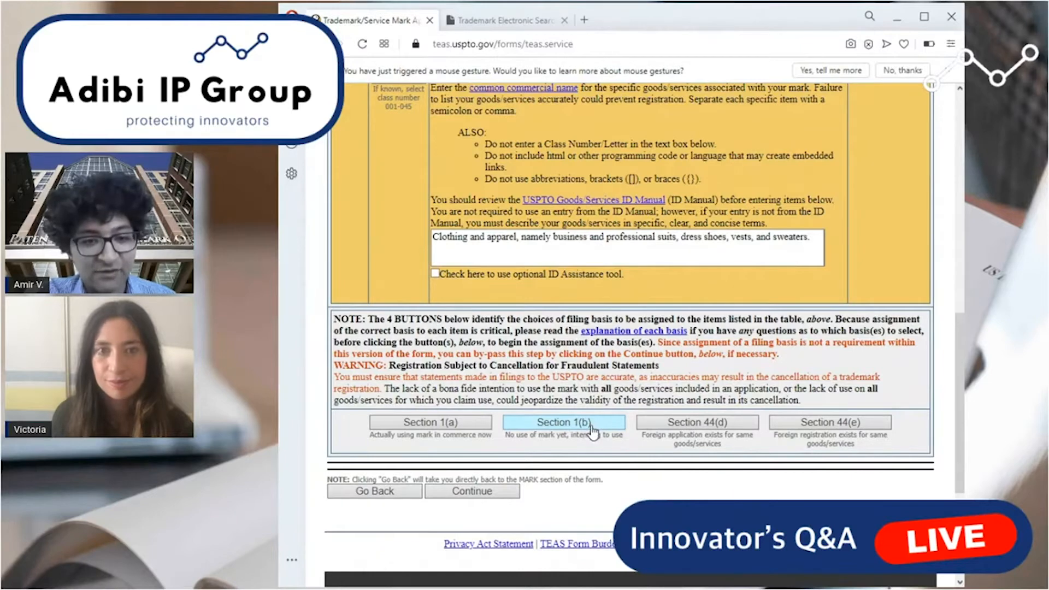
left_click_drag(808, 236, 607, 240)
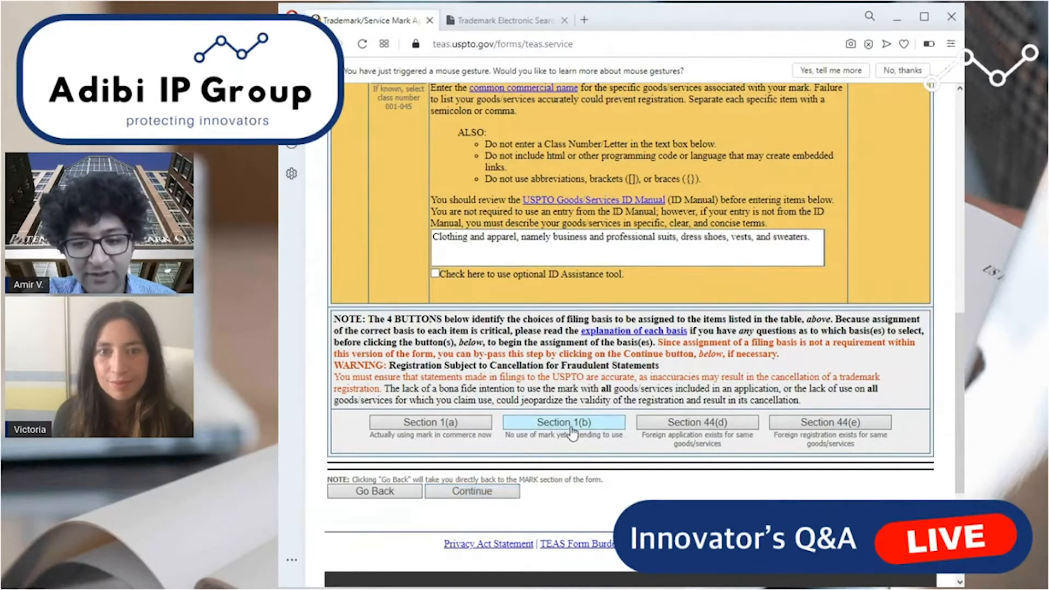
Choose Section 1(b) as the filing basis, read its intent-to-use statement, and assign it, continuing past the text formatting warning.
left_click(571, 431)
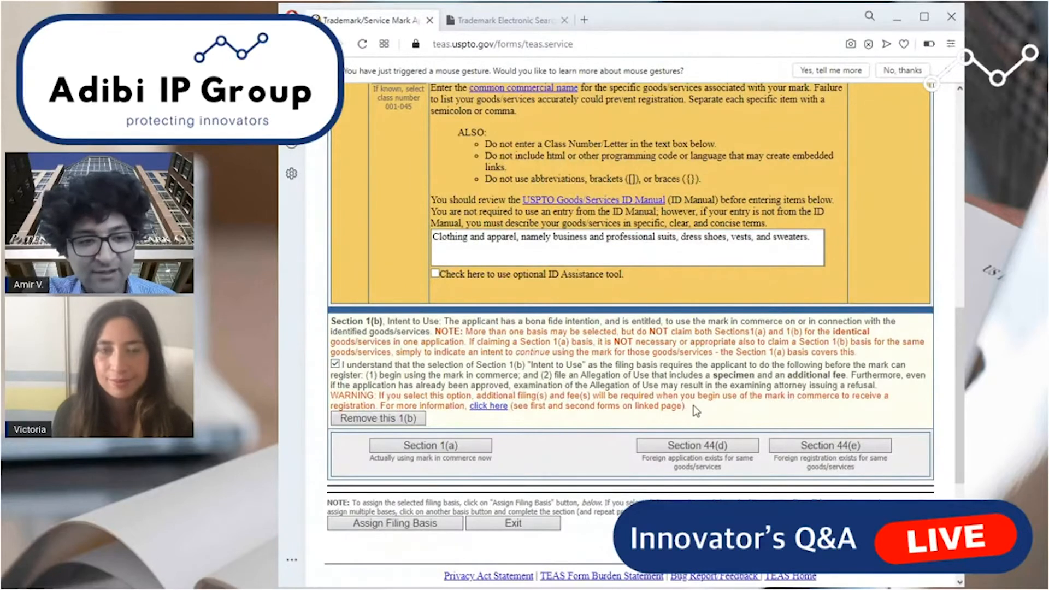
left_click_drag(685, 408, 347, 366)
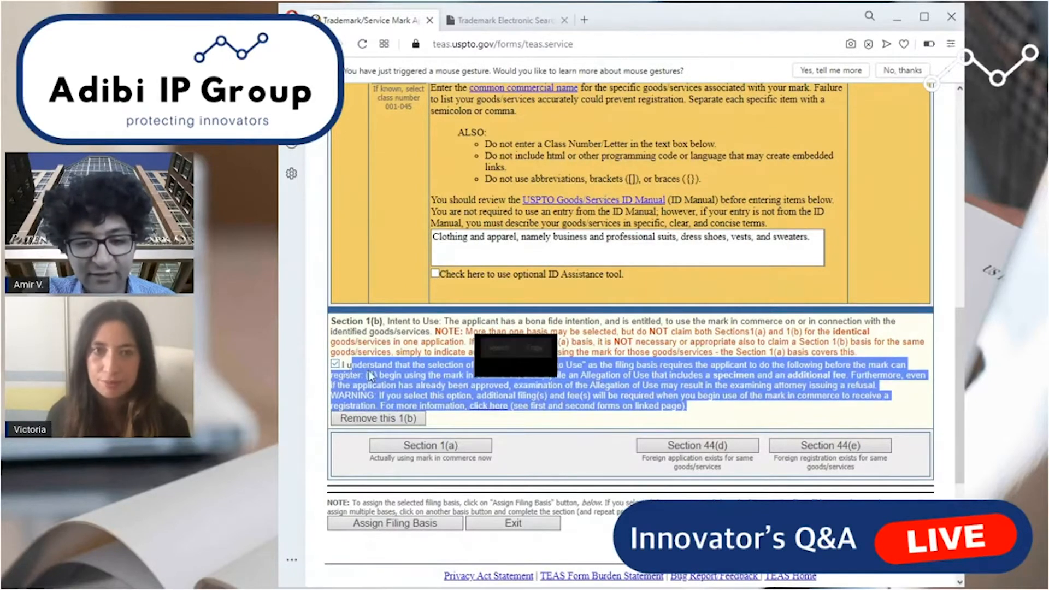
left_click(508, 320)
left_click_drag(525, 322, 681, 322)
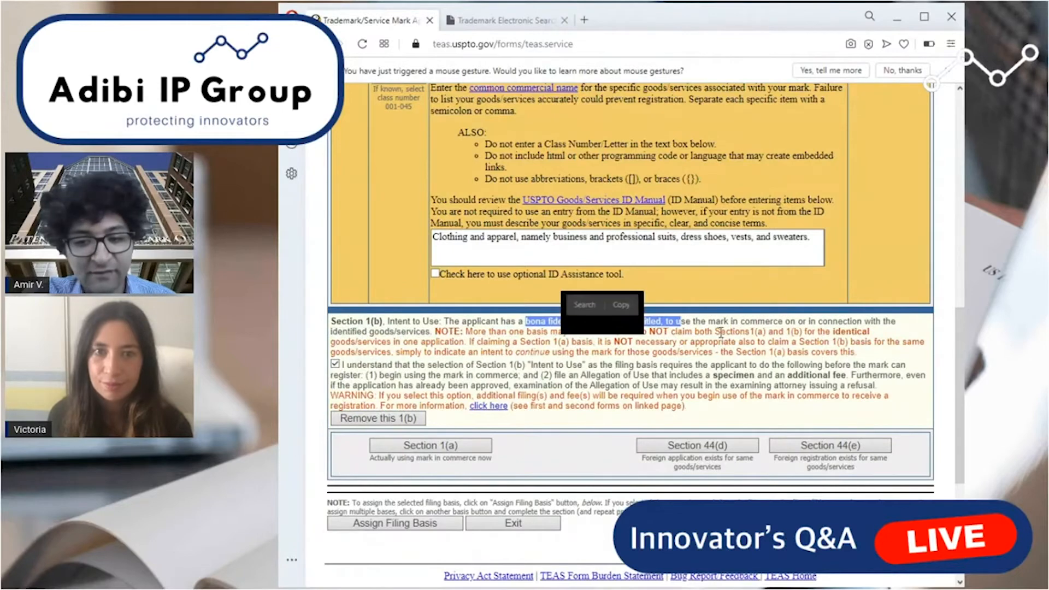
left_click(661, 358)
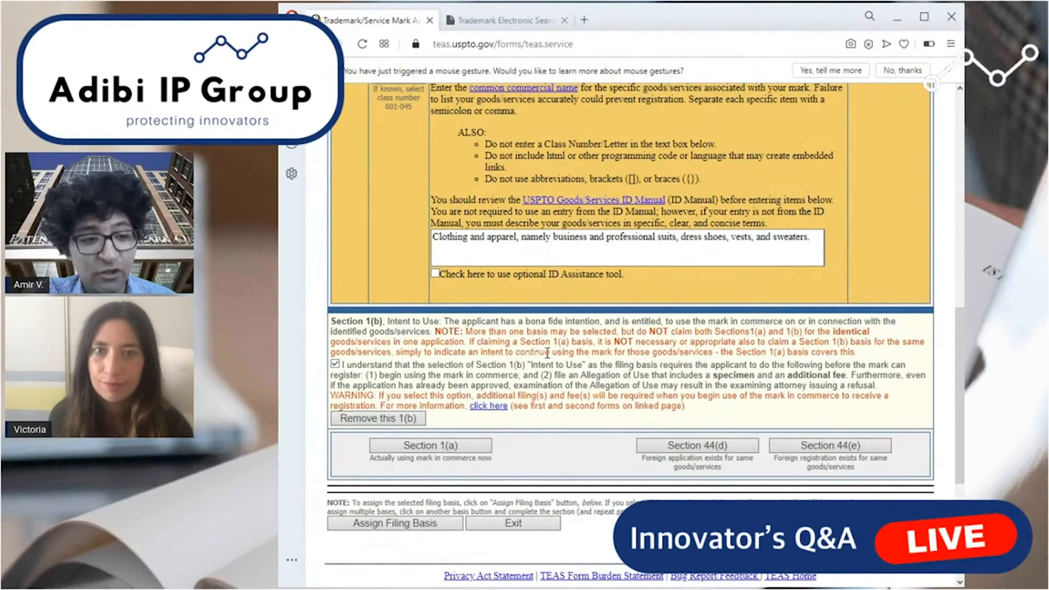
left_click(414, 525)
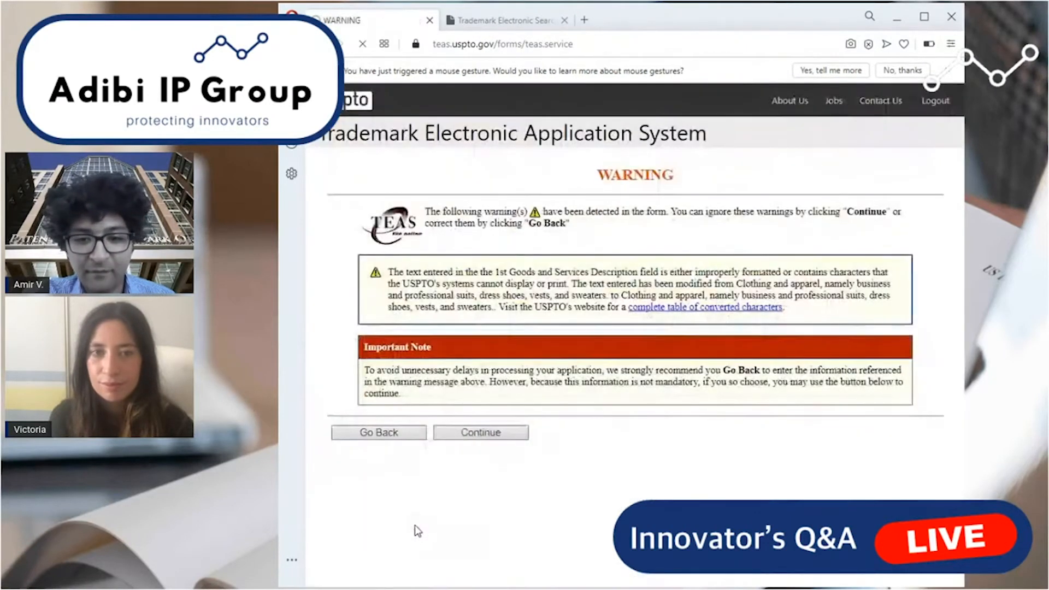
left_click(481, 434)
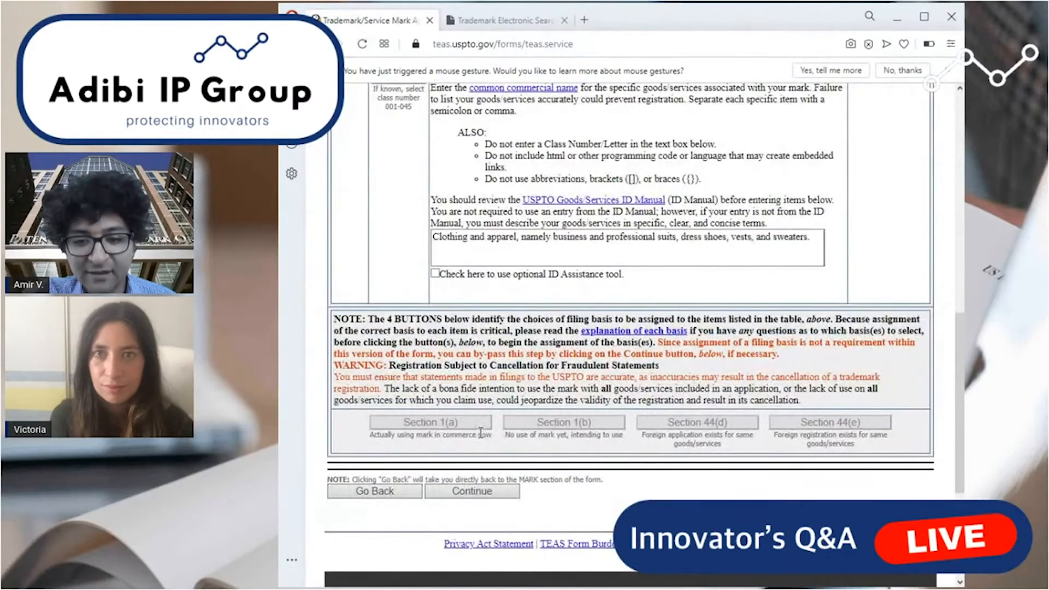
Mark the class 025 entry in the goods/services table and review its description and assigned filing basis.
scroll(596, 416, "up", 3)
left_click(349, 213)
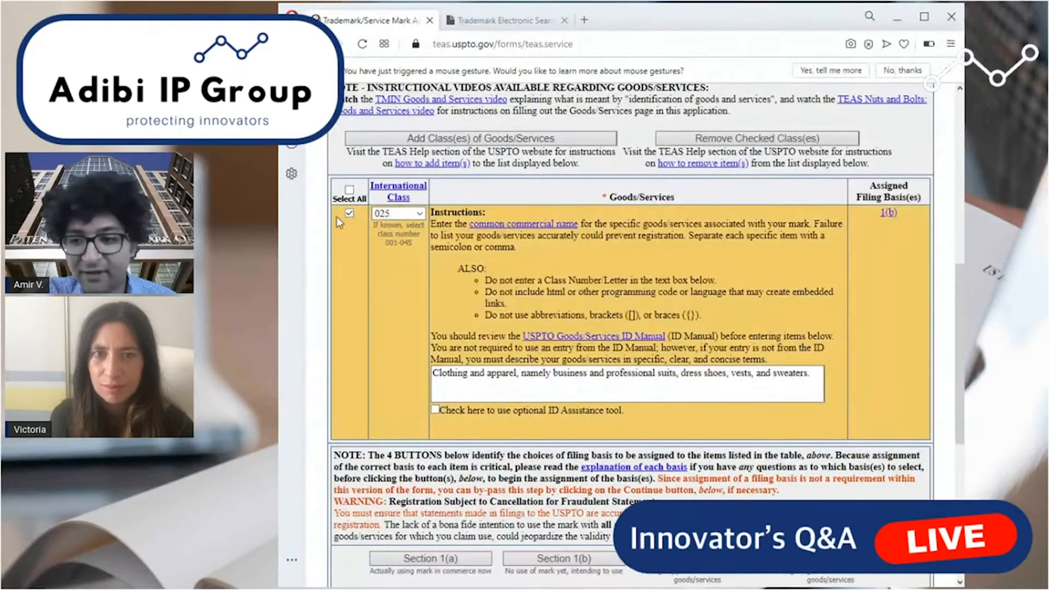
scroll(575, 386, "down", 3)
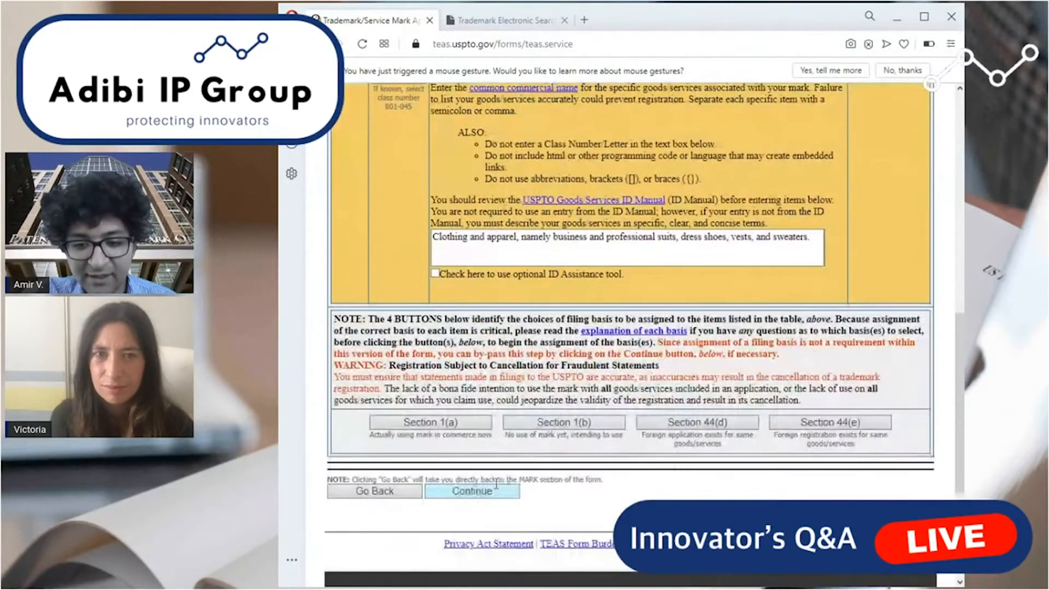
scroll(539, 400, "up", 3)
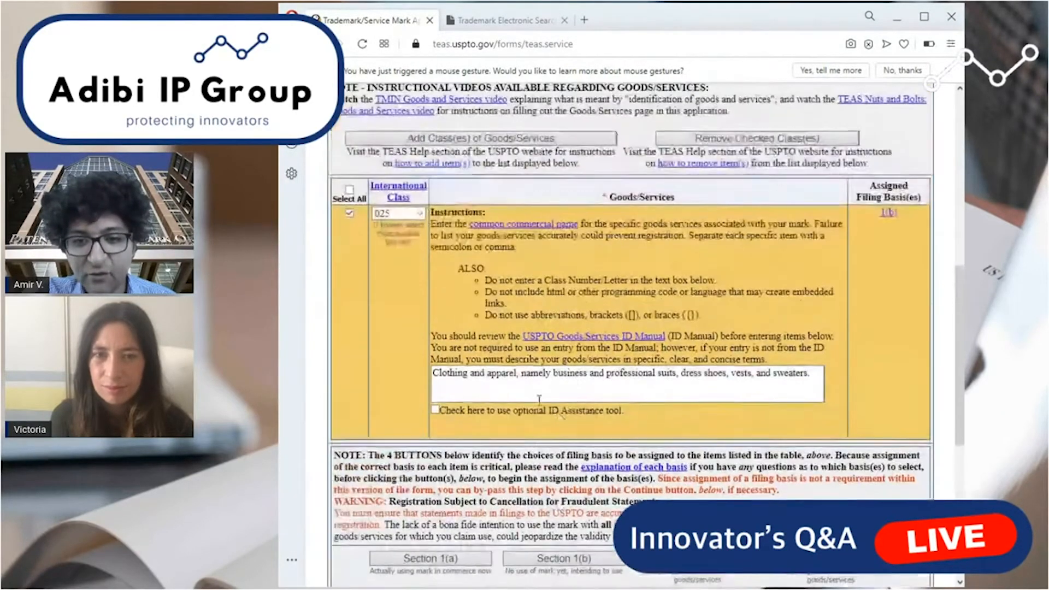
Recheck the class 025 description and its assigned filing basis, and continue to the correspondence section.
left_click(435, 373)
left_click_drag(434, 373, 767, 381)
left_click(795, 378)
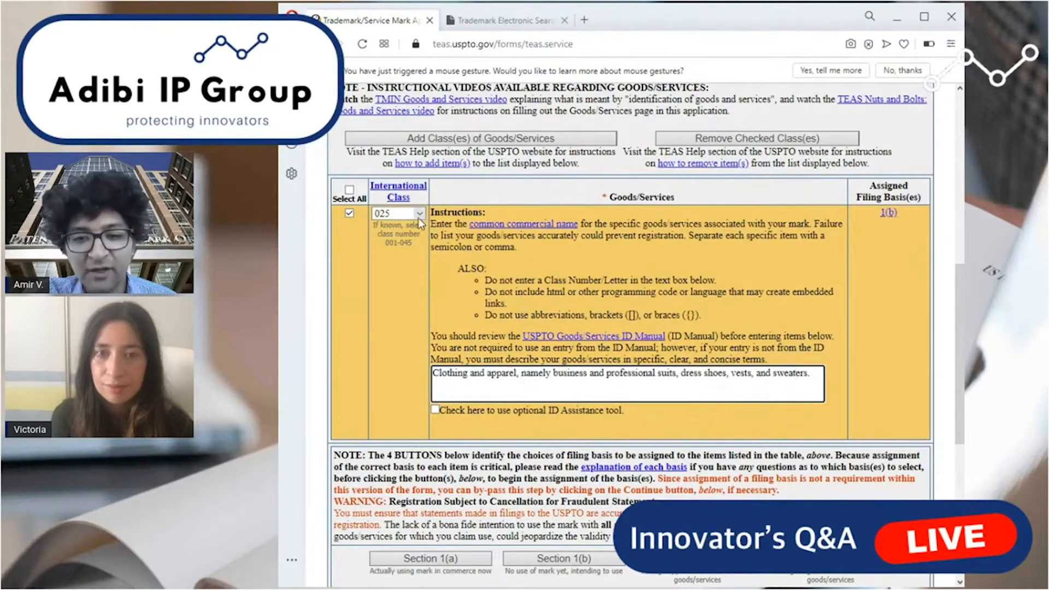
scroll(603, 349, "up", 4)
scroll(602, 348, "down", 10)
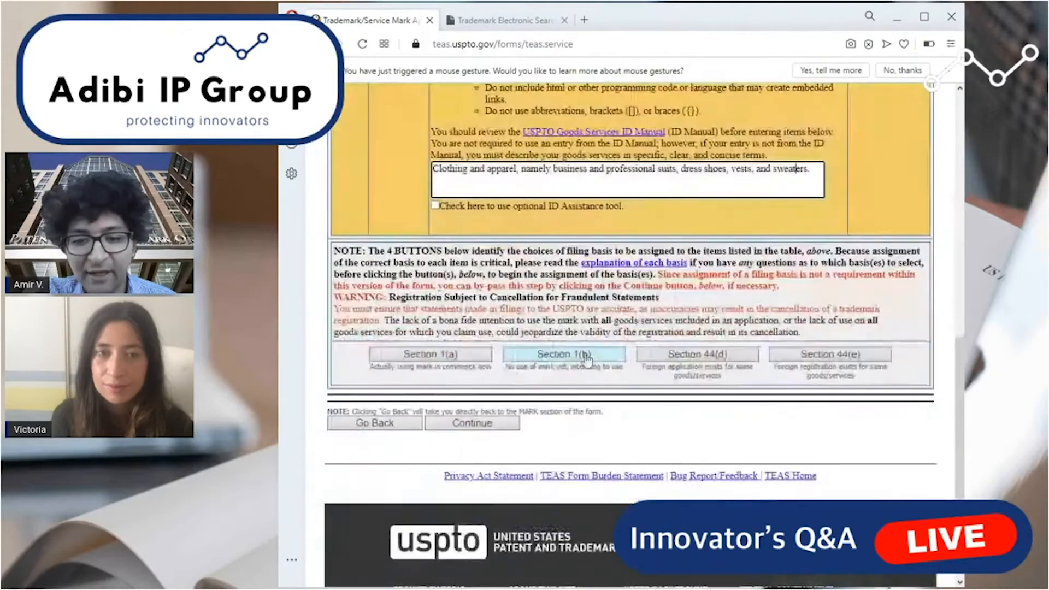
left_click(468, 424)
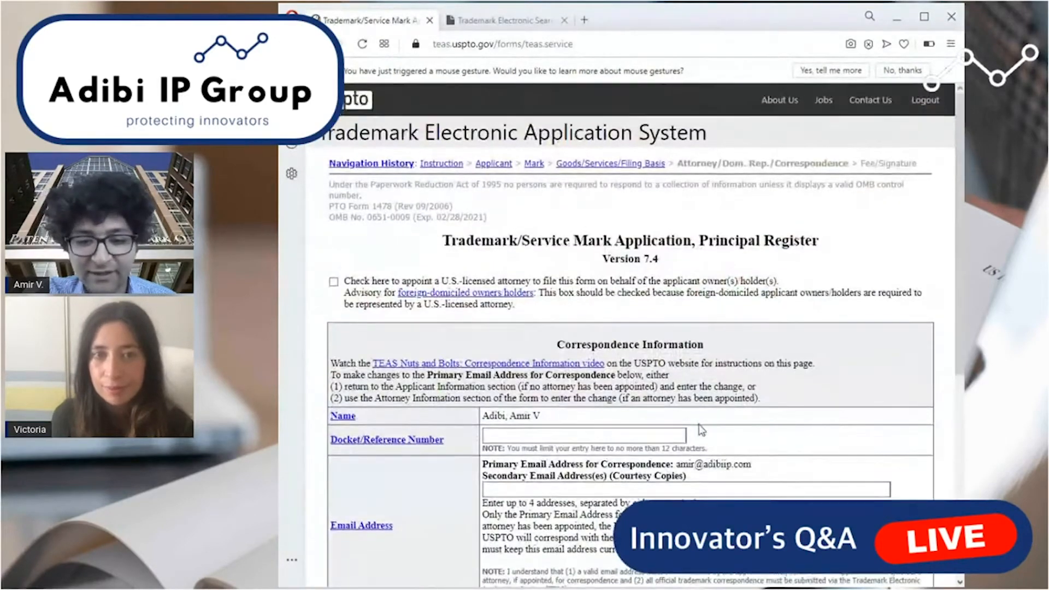
Enter AVA-T02 as the docket/reference number in the correspondence information.
scroll(694, 426, "down", 1)
left_click(587, 372)
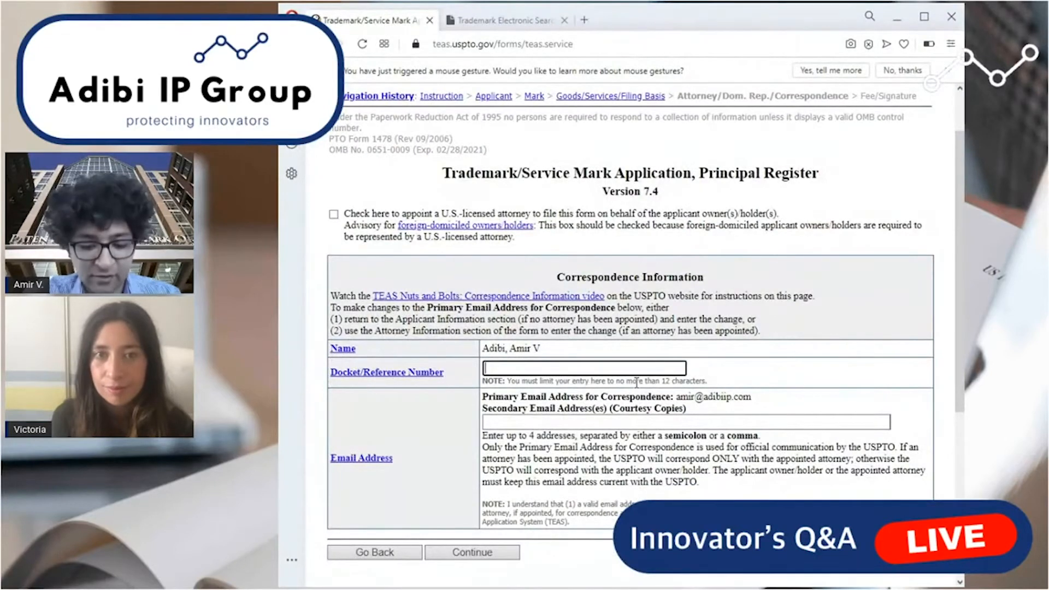
type("AVA-T02")
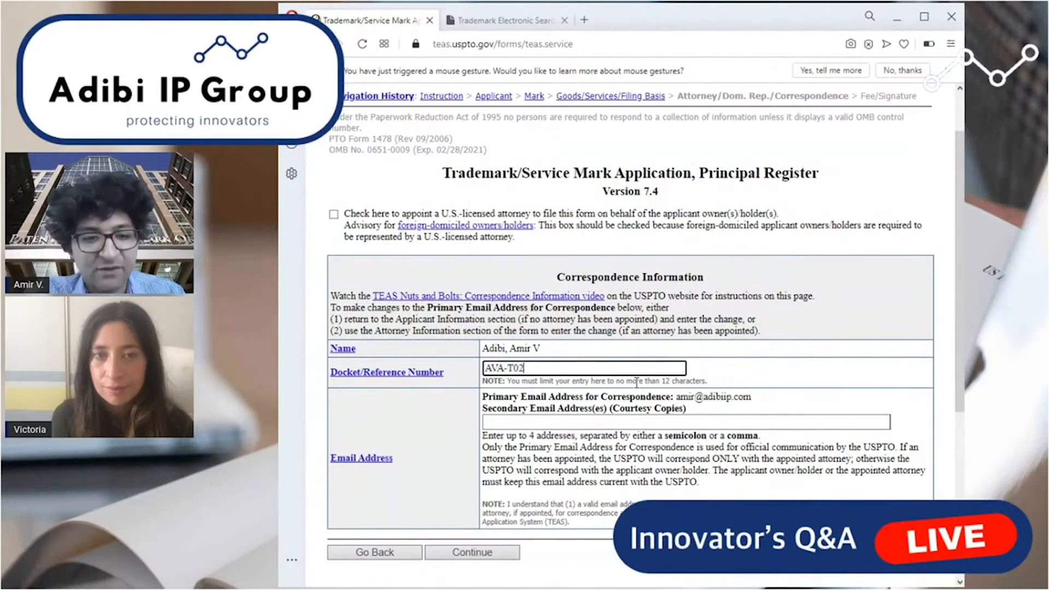
scroll(631, 396, "down", 2)
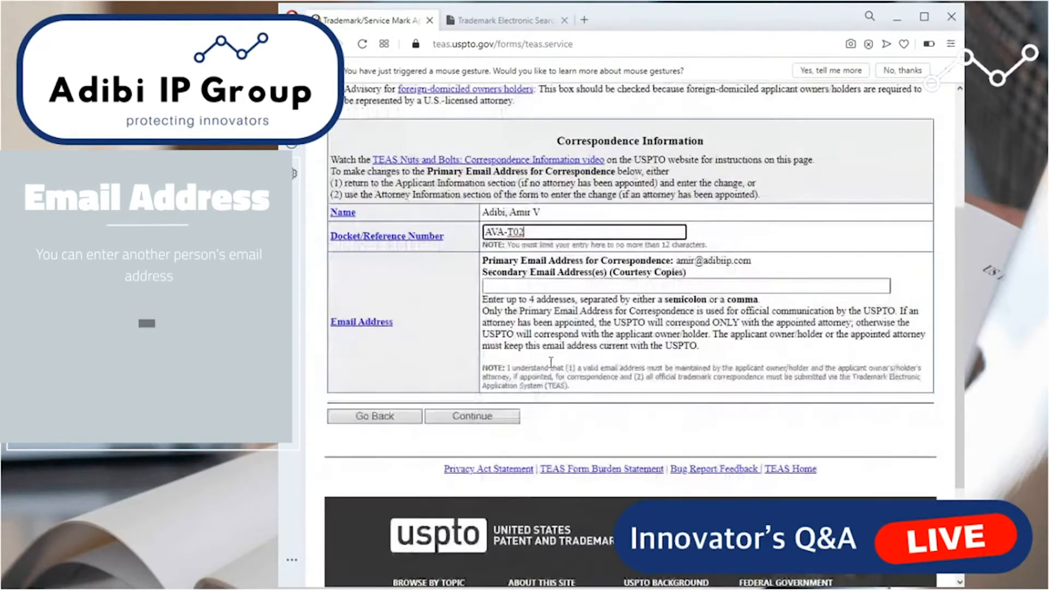
Enter a colleague's e-mail as the secondary address for courtesy copies and continue to the fee and signature section.
left_click(560, 285)
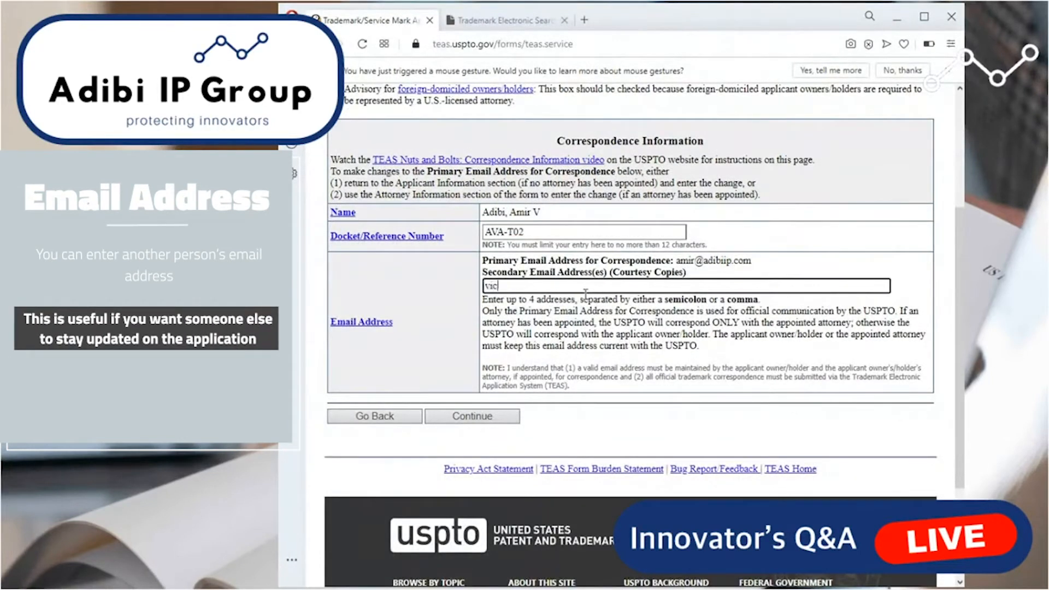
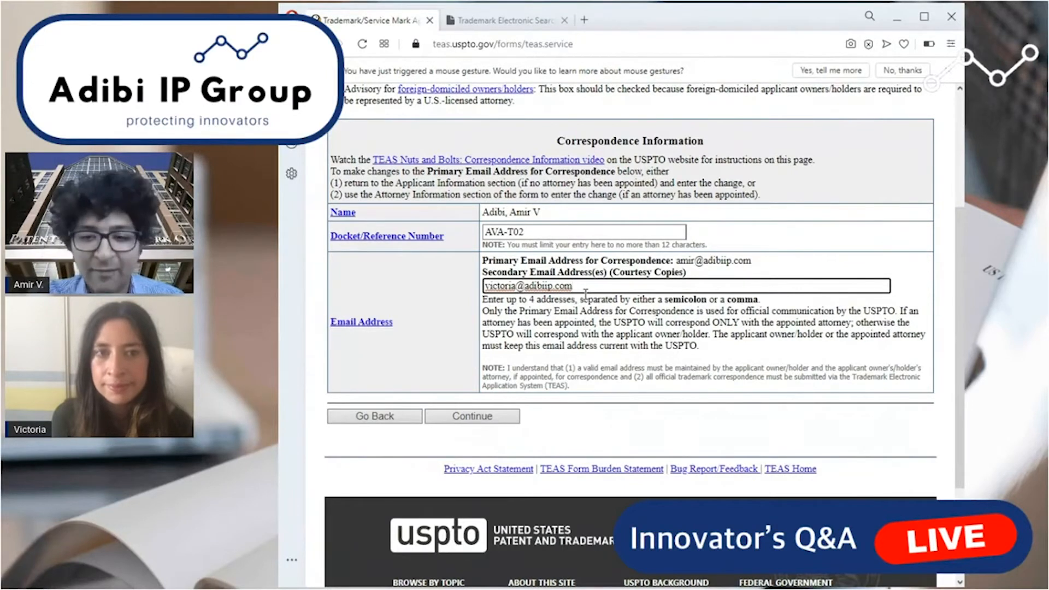
key("shift+Tab")
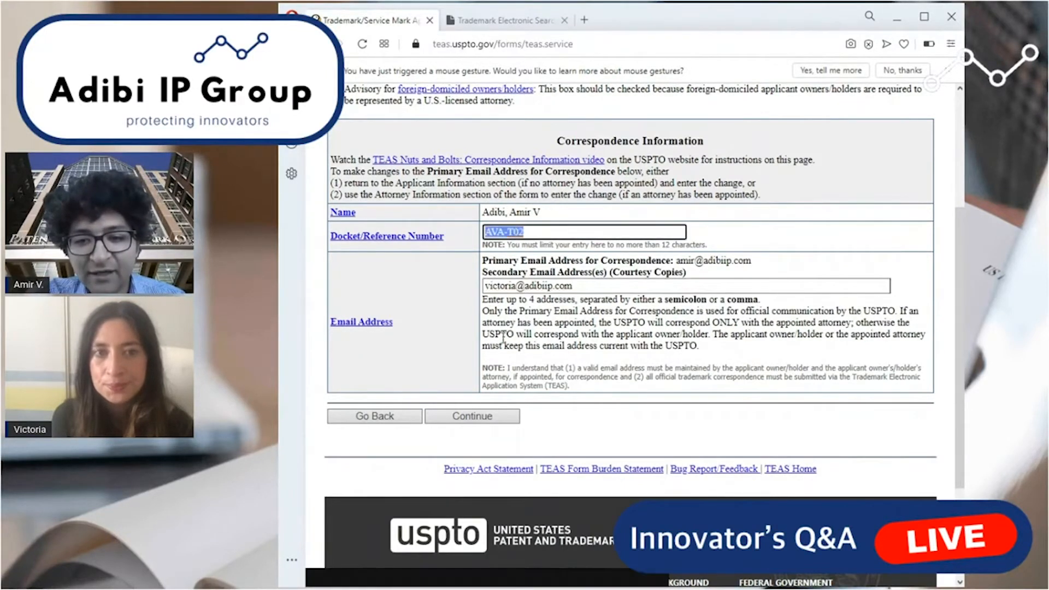
left_click(490, 415)
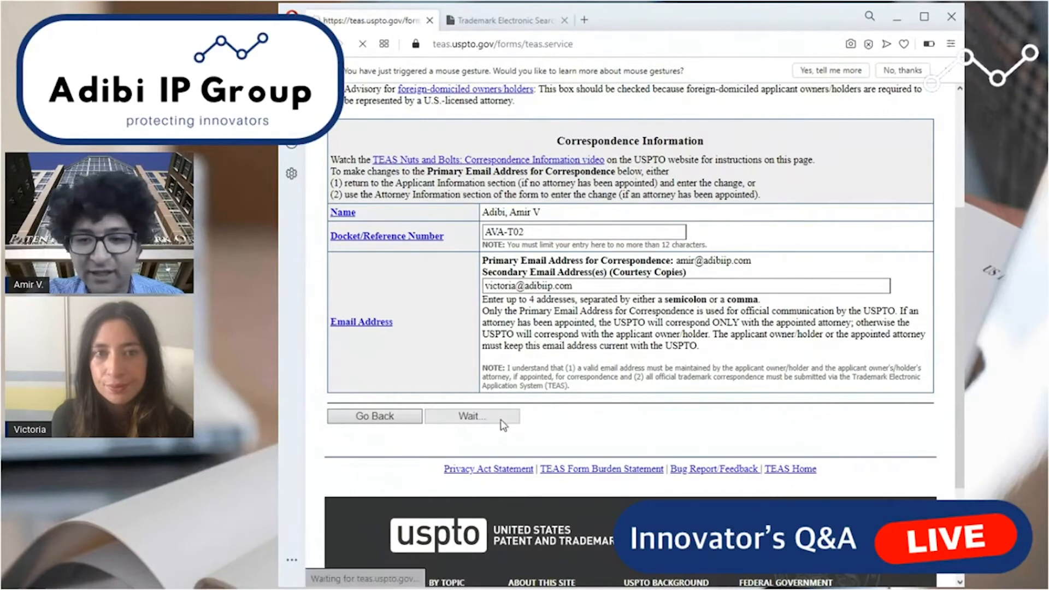
Acknowledge the Basis statement in the declaration and review its clause on intent to use the mark in commerce.
scroll(413, 344, "down", 5)
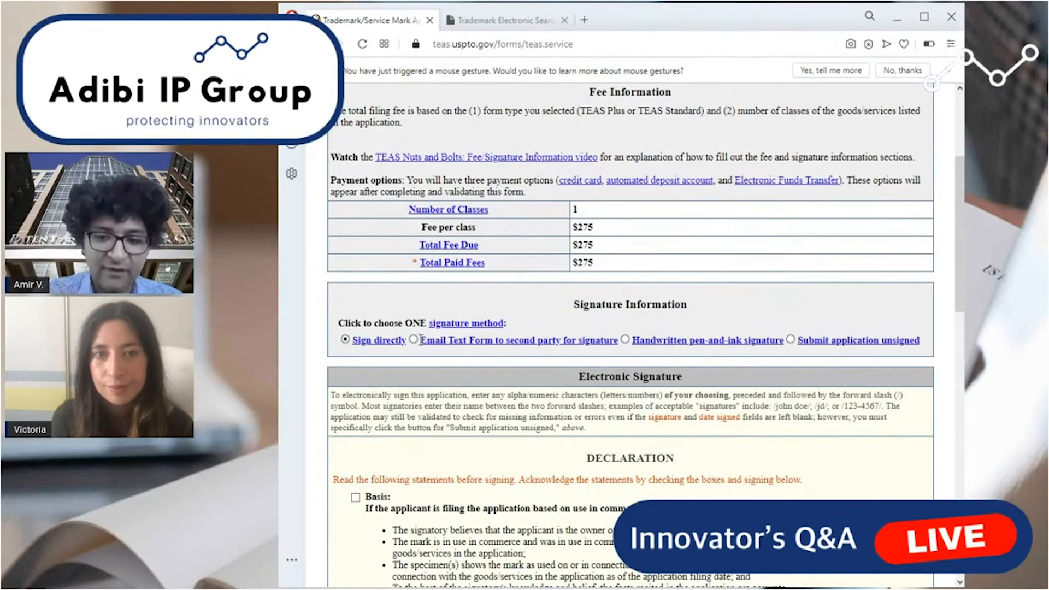
scroll(485, 363, "down", 5)
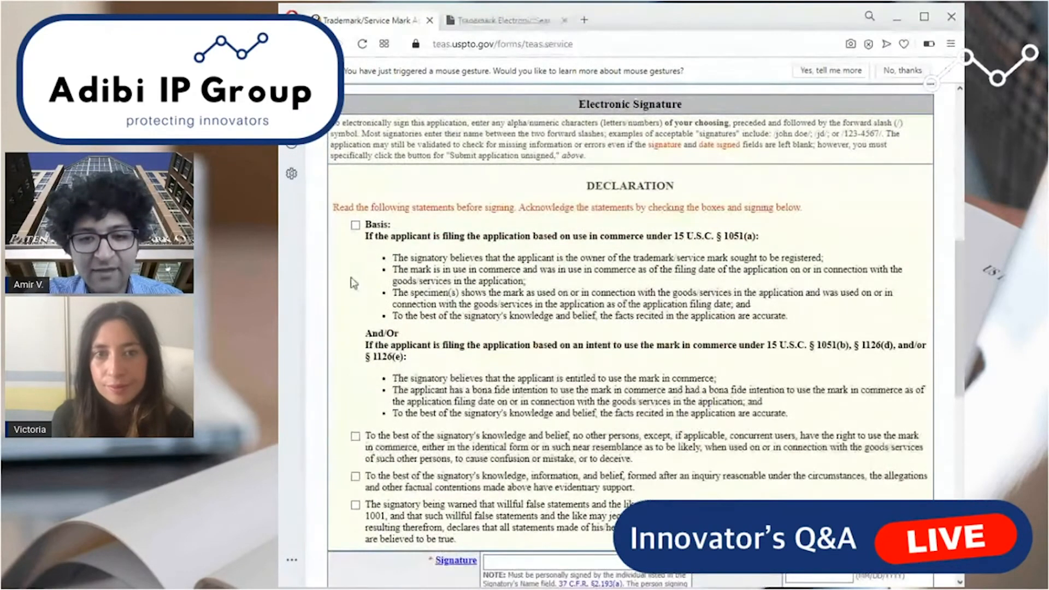
left_click(355, 225)
scroll(538, 294, "down", 1)
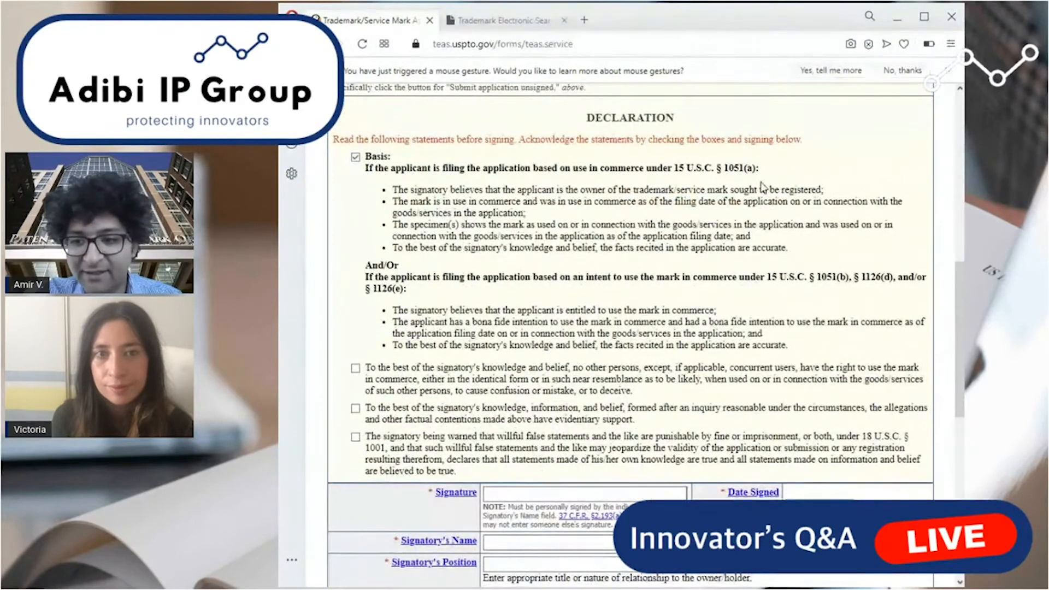
left_click_drag(812, 277, 851, 279)
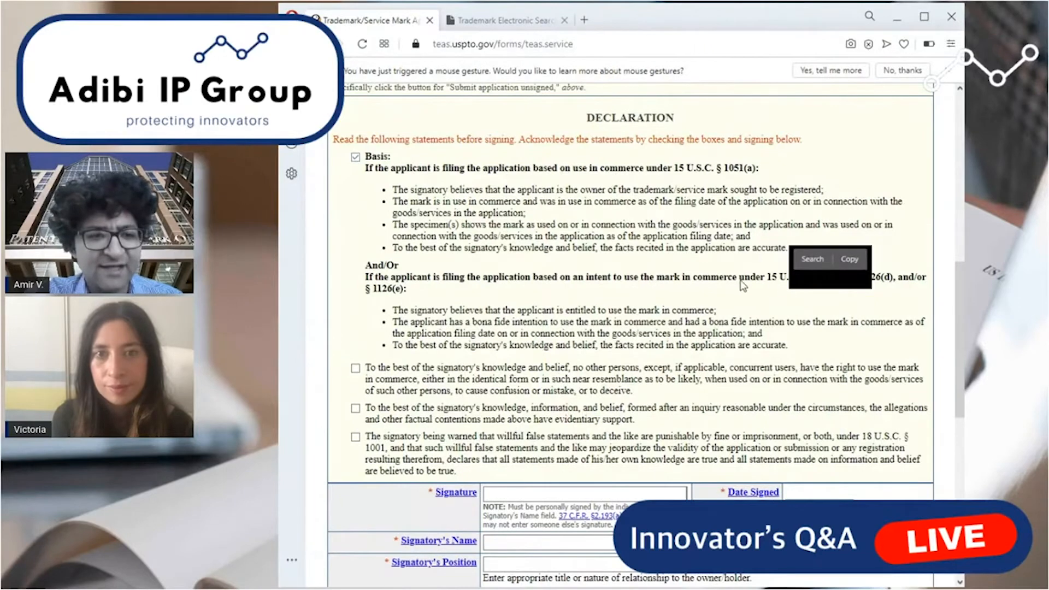
left_click(856, 302)
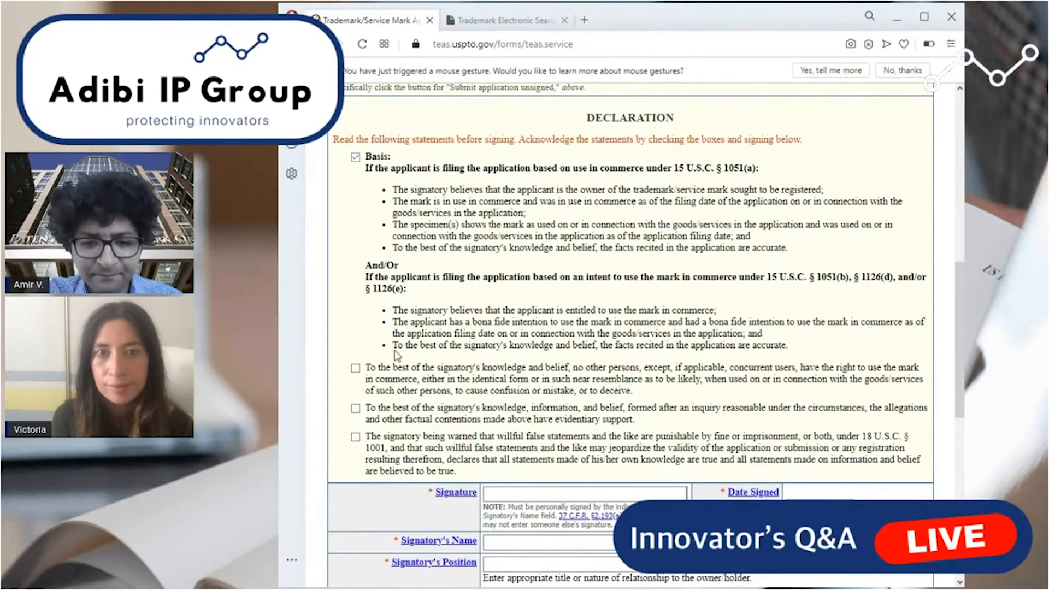
Acknowledge the remaining three declaration statements on others' rights to the mark, evidentiary support and willful false statements.
left_click(356, 371)
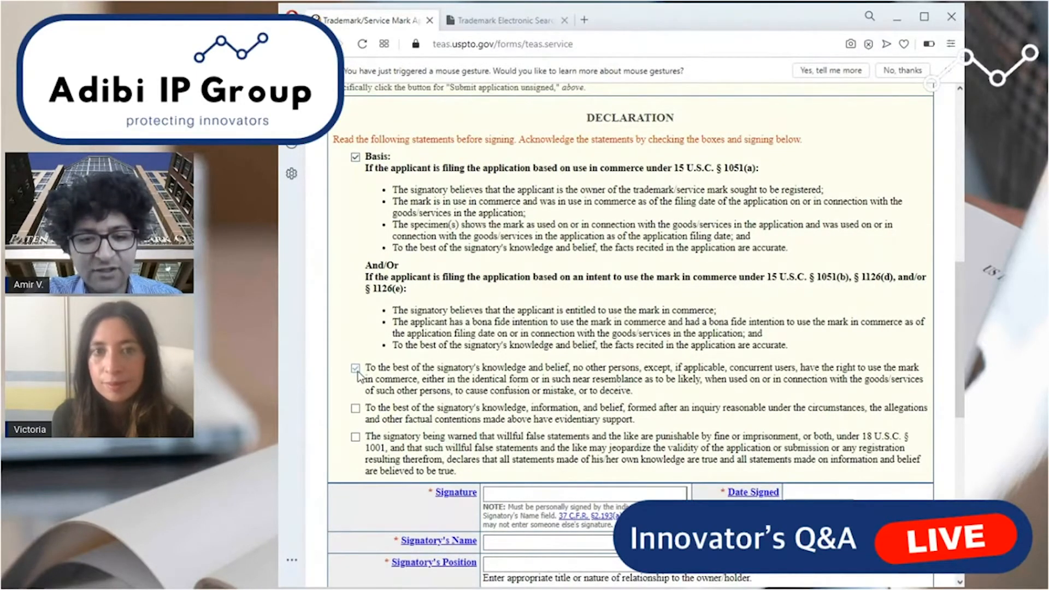
left_click_drag(635, 392, 370, 369)
left_click(354, 352)
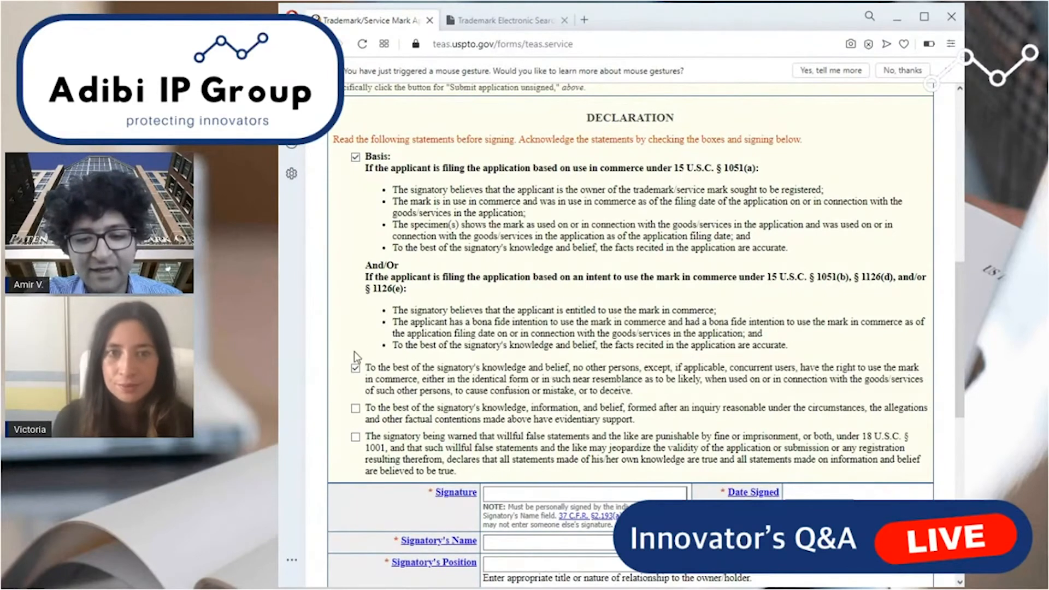
left_click(356, 410)
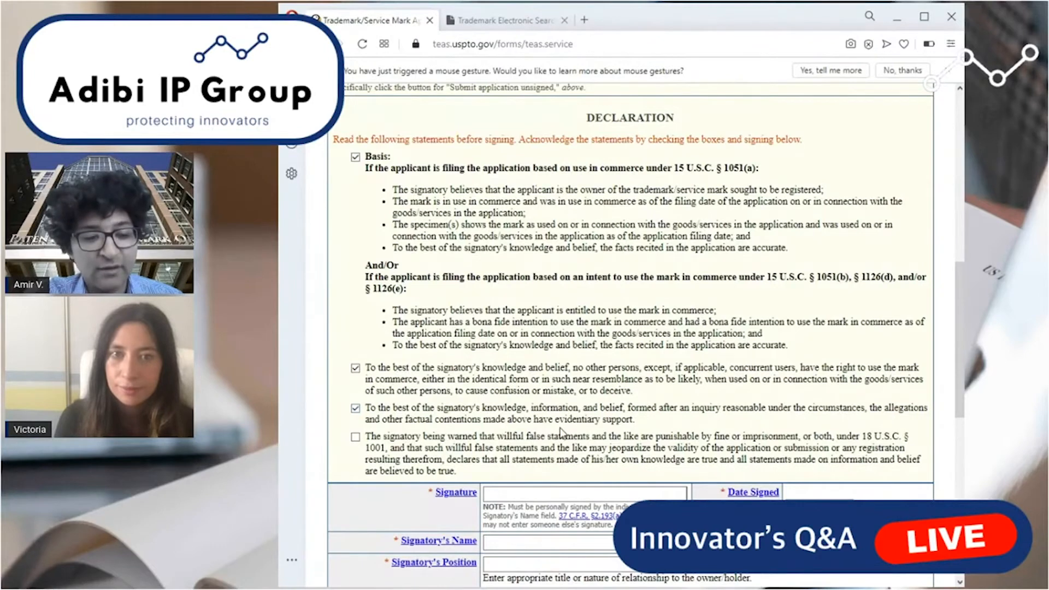
scroll(546, 389, "down", 1)
left_click(356, 370)
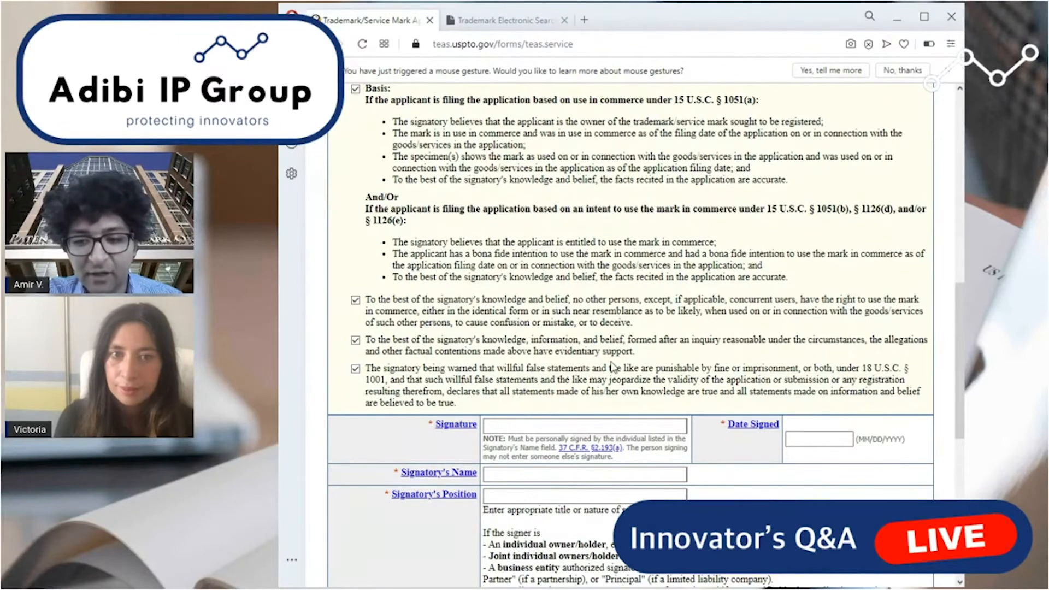
Sign the application electronically with the signatory's name between forward slashes and set the date signed to 08/13/2020.
scroll(603, 298, "down", 3)
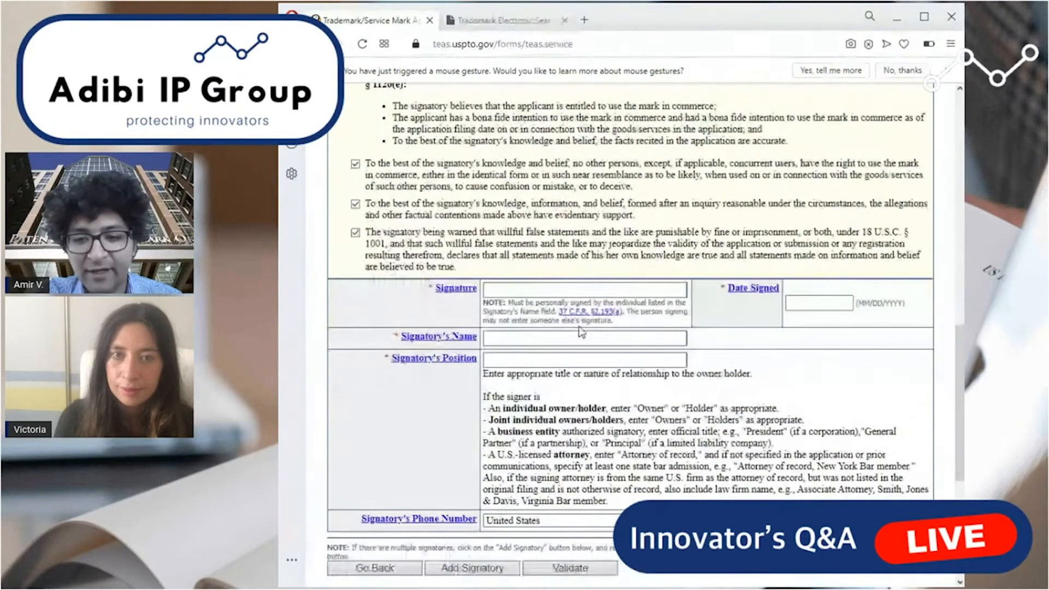
left_click(608, 291)
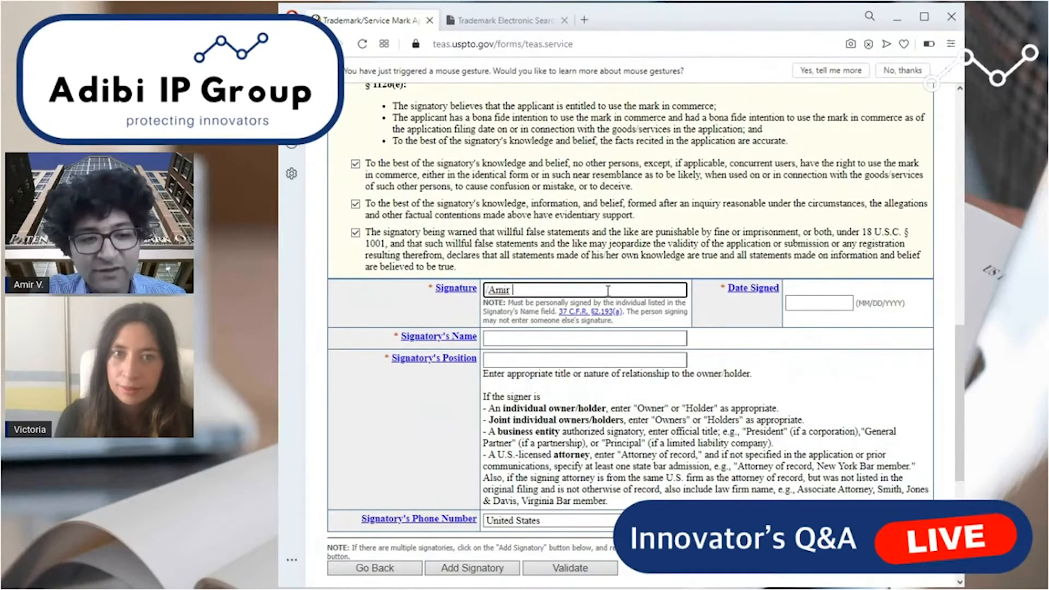
key("Tab")
key("Tab")
key("Tab")
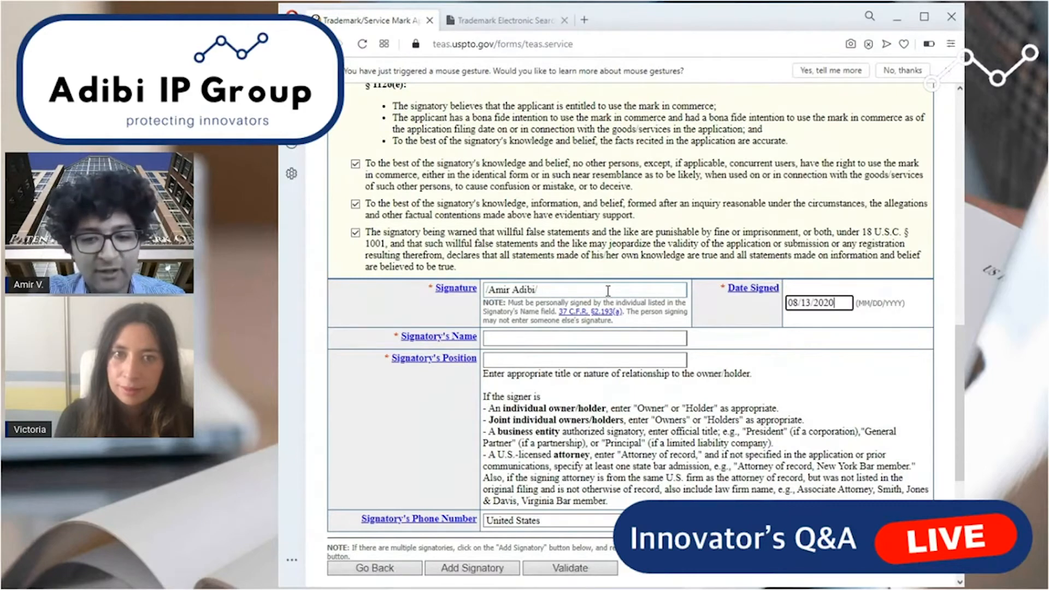
key("Tab")
key("Tab")
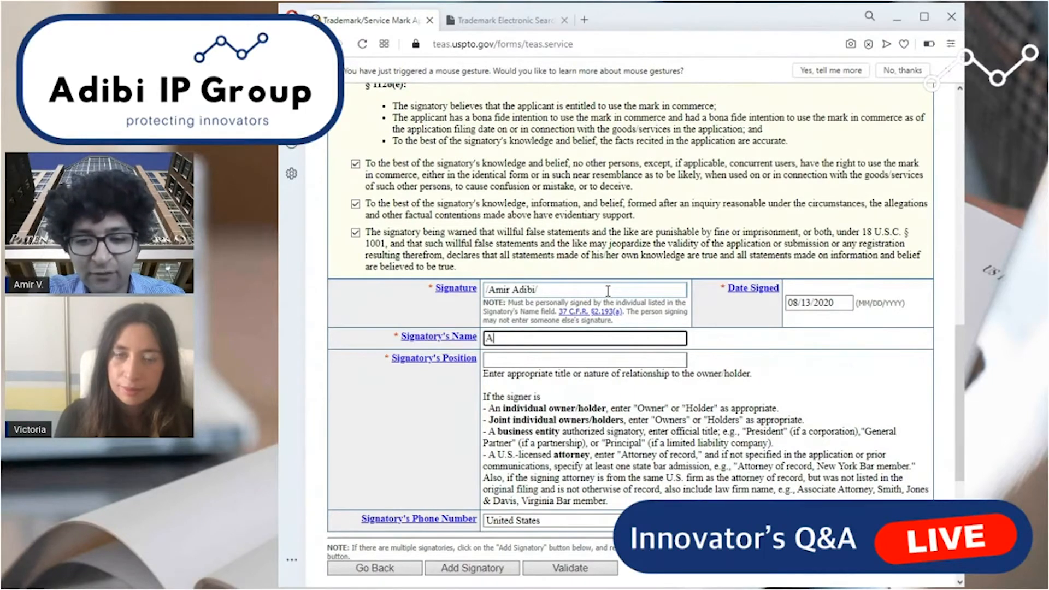
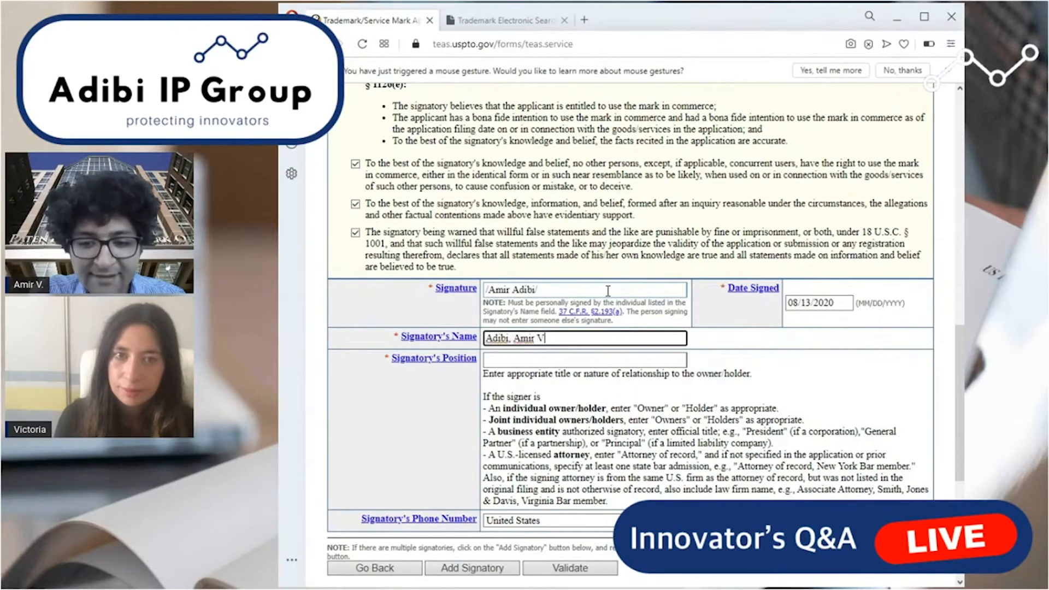
Enter the signatory's full name with middle initial, set the signatory's position to Owner, and recheck both entries.
type("i")
key("BackSpace")
key("Tab")
key("Tab")
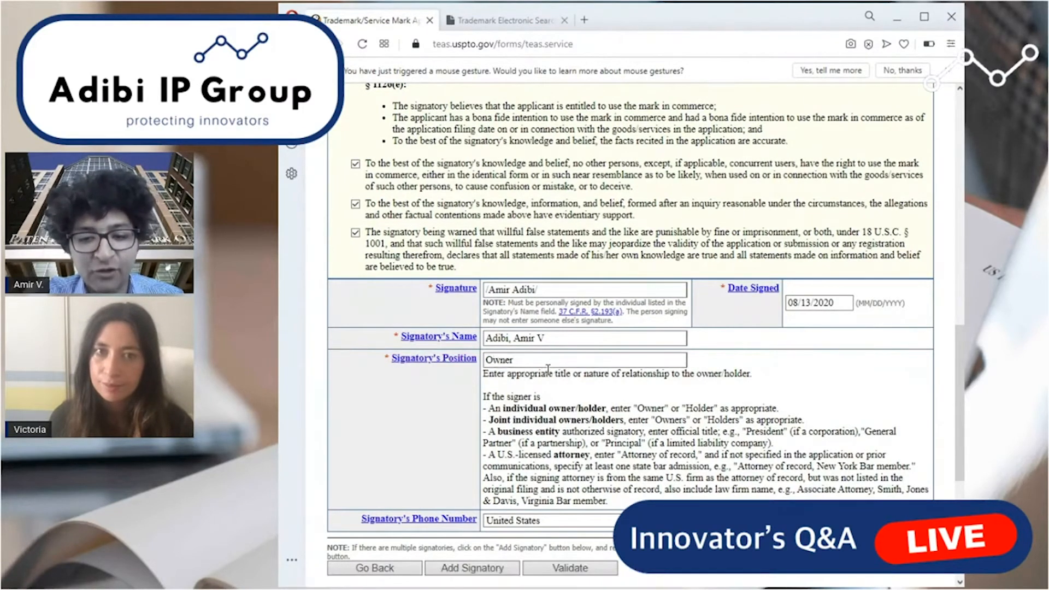
double_click(500, 360)
left_click(533, 389)
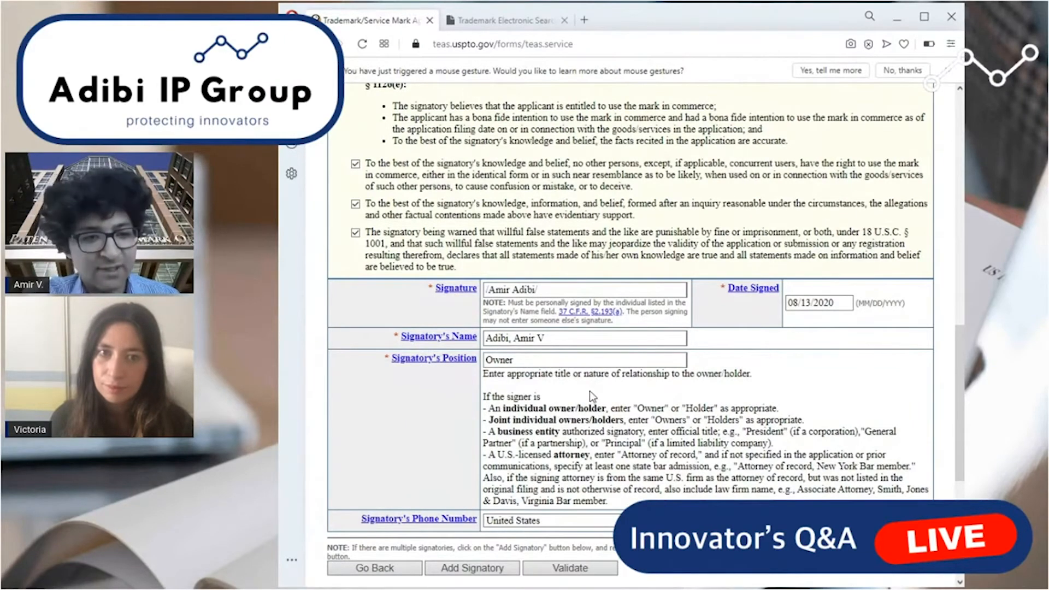
triple_click(574, 337)
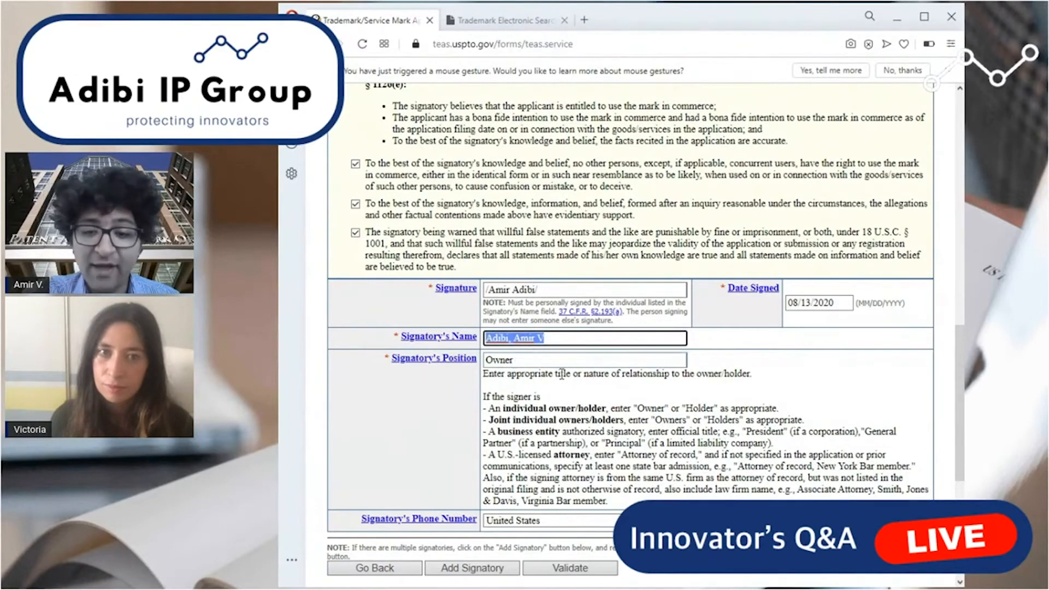
left_click(539, 365)
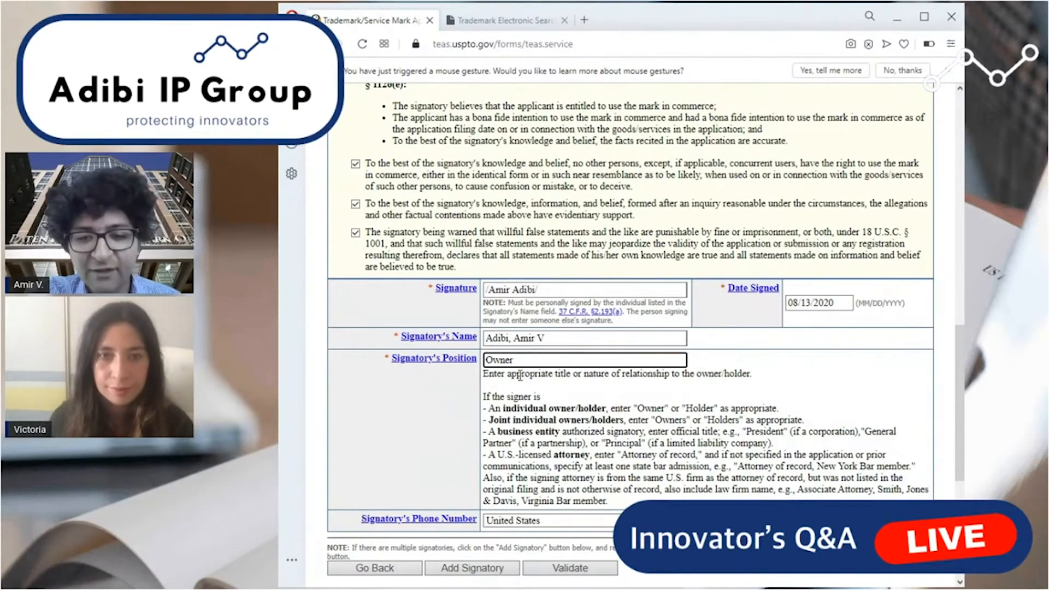
Enter the signatory's United States phone number and validate the application form.
key("Tab")
key("Tab")
scroll(705, 451, "down", 3)
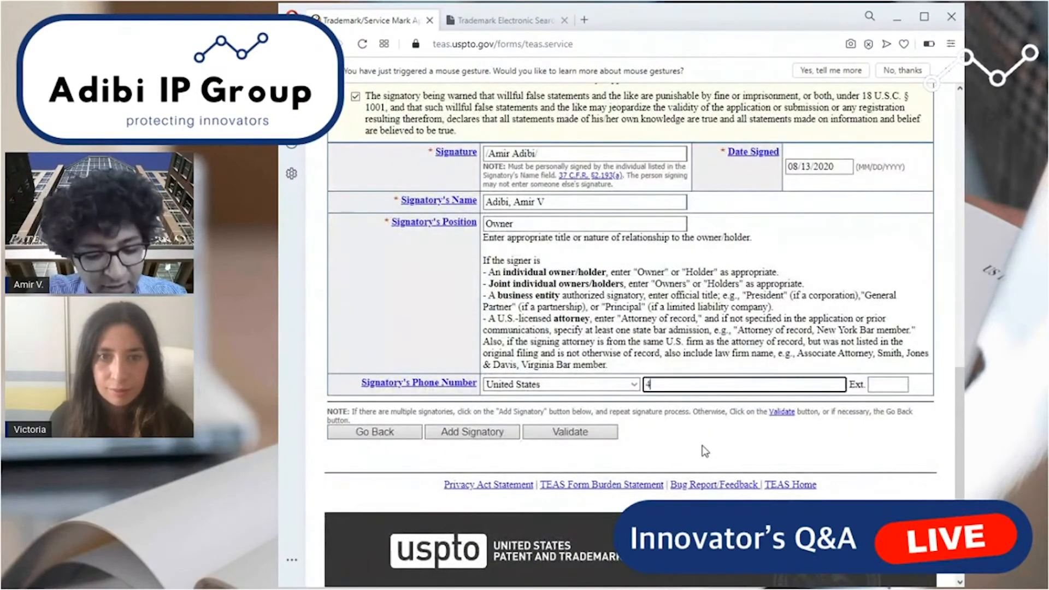
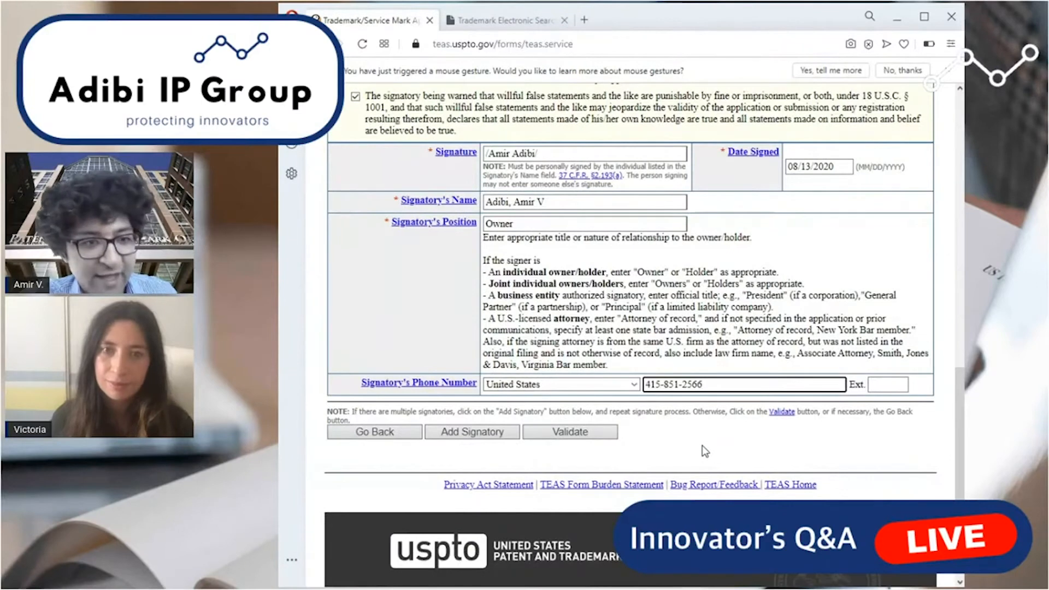
left_click(606, 443)
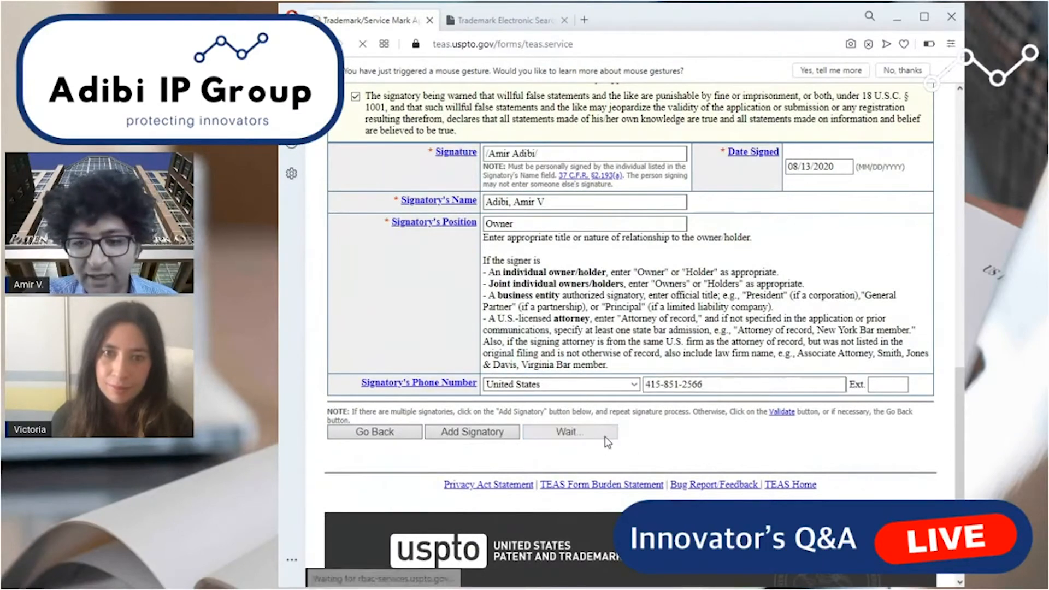
Open the Input version of the application data from the Validation Page and review the entered mark, applicant and goods details.
scroll(608, 416, "down", 6)
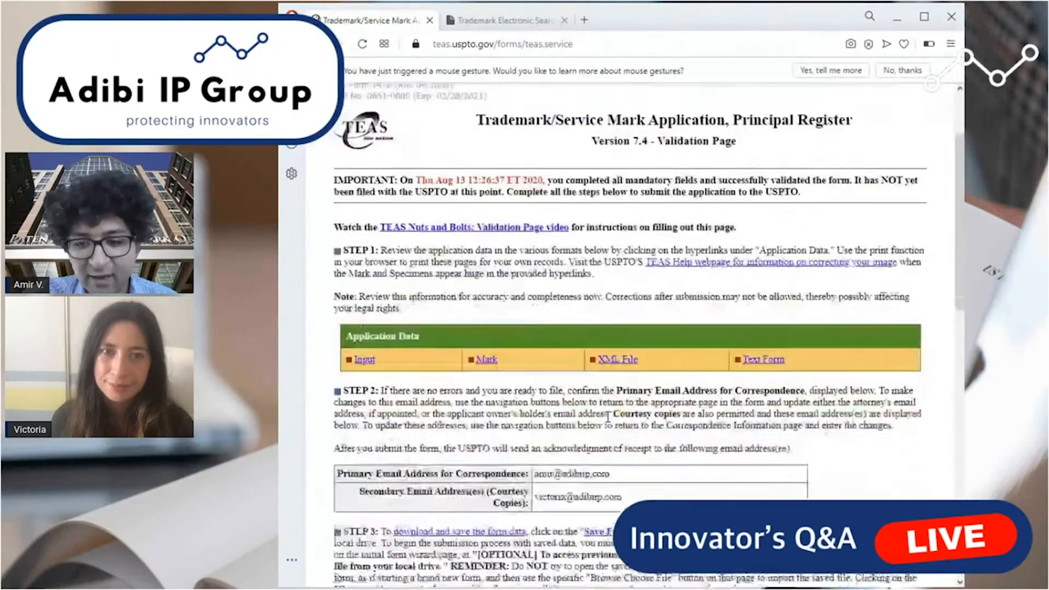
scroll(607, 417, "up", 3)
scroll(365, 349, "up", 1)
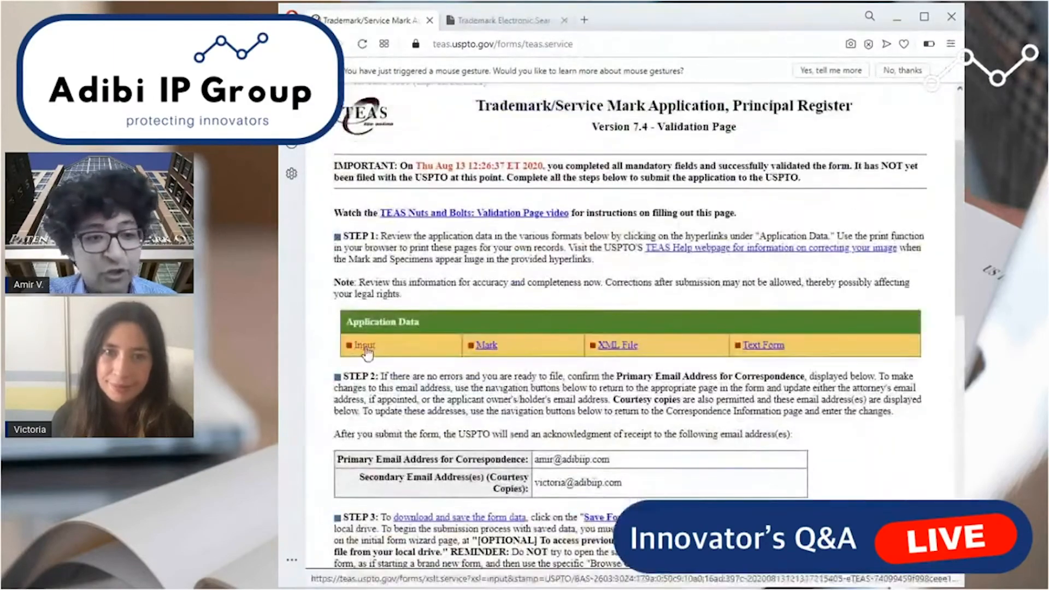
left_click(365, 349)
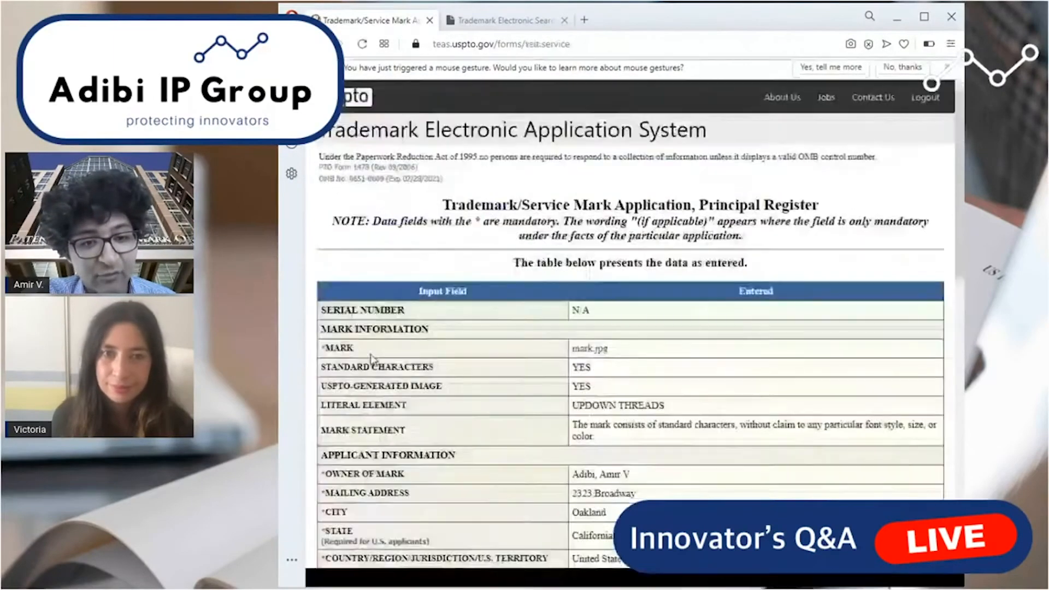
scroll(558, 172, "down", 5)
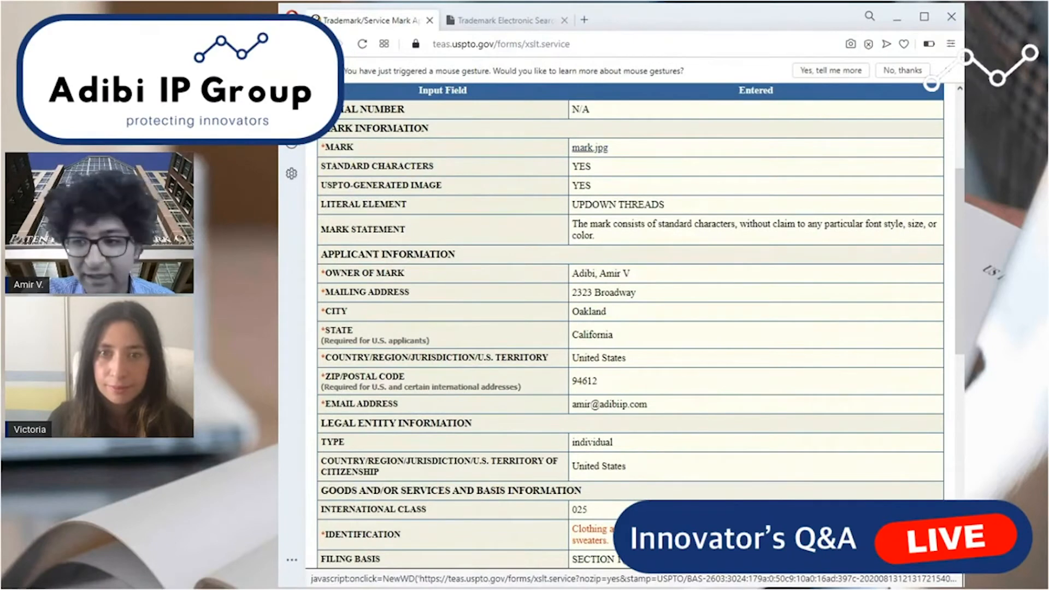
Review the entered goods, correspondence, fee and signature information in the application data and return to the Validation Page.
scroll(931, 273, "down", 5)
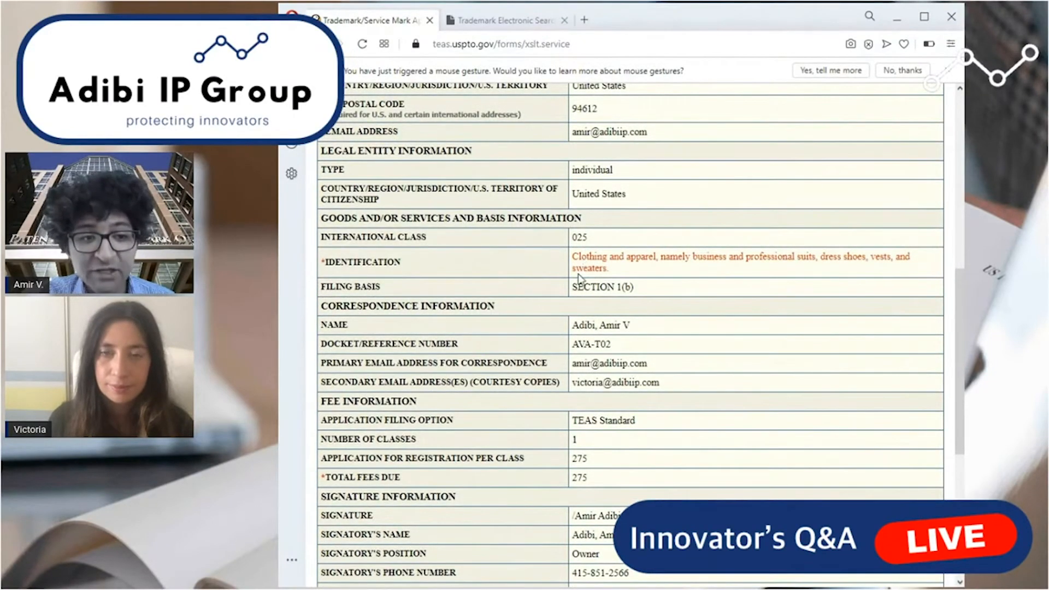
scroll(579, 278, "down", 6)
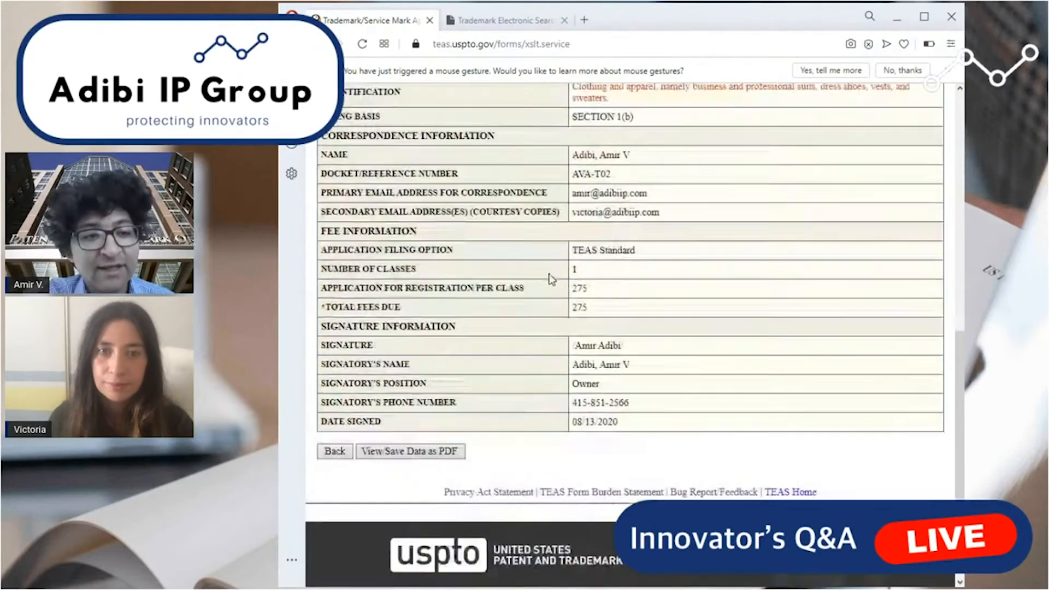
scroll(359, 295, "up", 4)
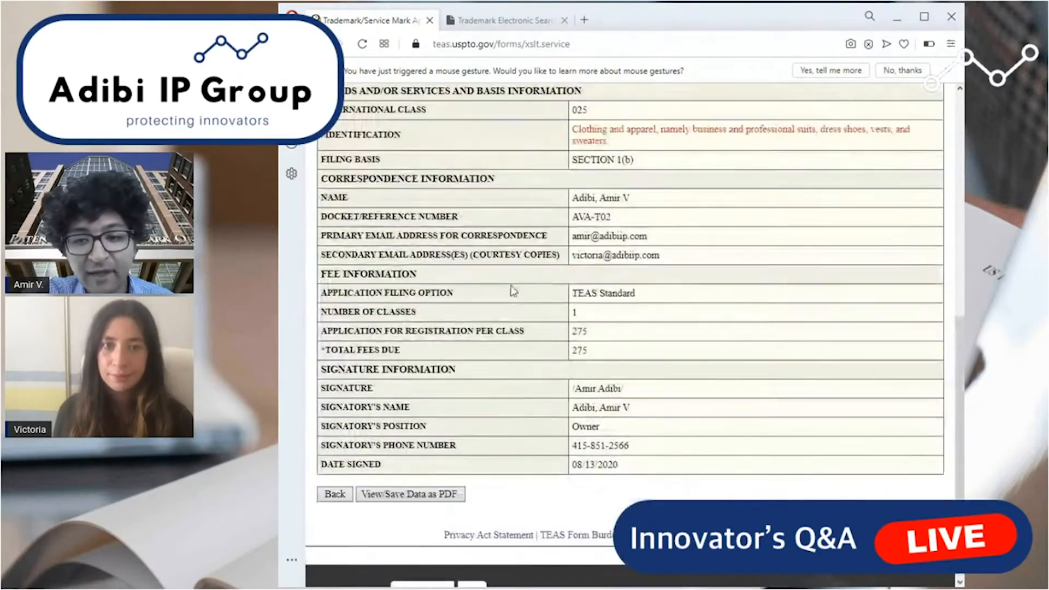
scroll(450, 329, "down", 1)
scroll(440, 314, "up", 2)
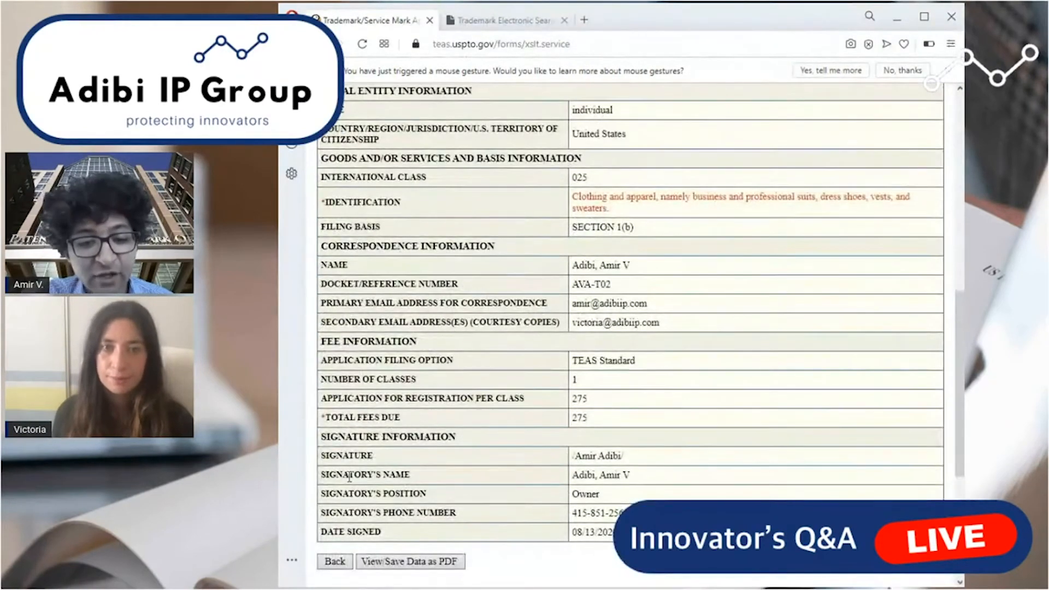
scroll(441, 328, "down", 3)
left_click(336, 425)
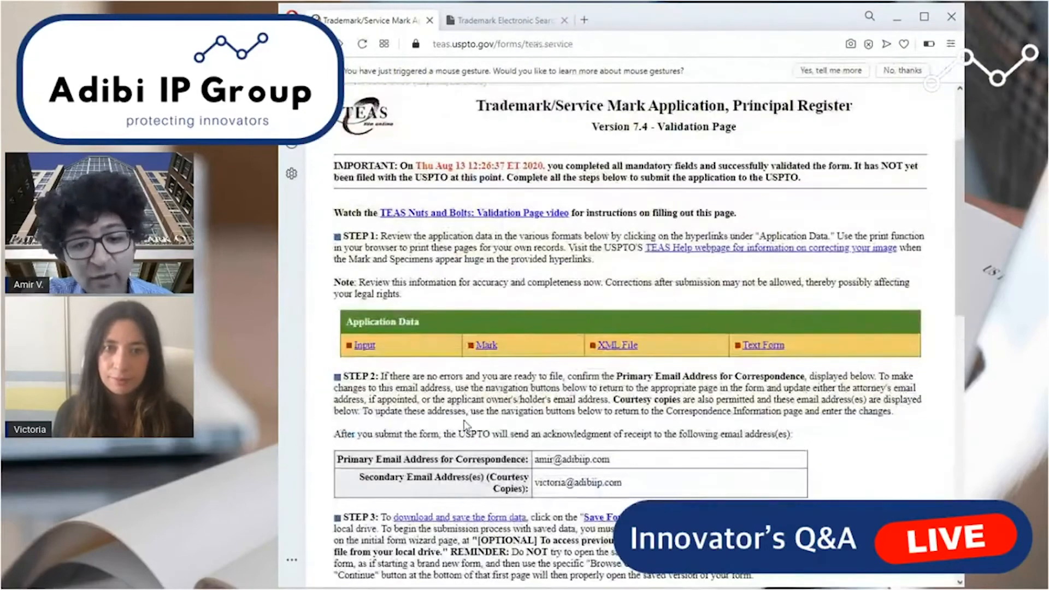
Reopen the validated form for modification and go back from the Fee/Signature page to the Correspondence Information page.
scroll(342, 438, "down", 4)
scroll(341, 448, "down", 2)
scroll(342, 448, "down", 4)
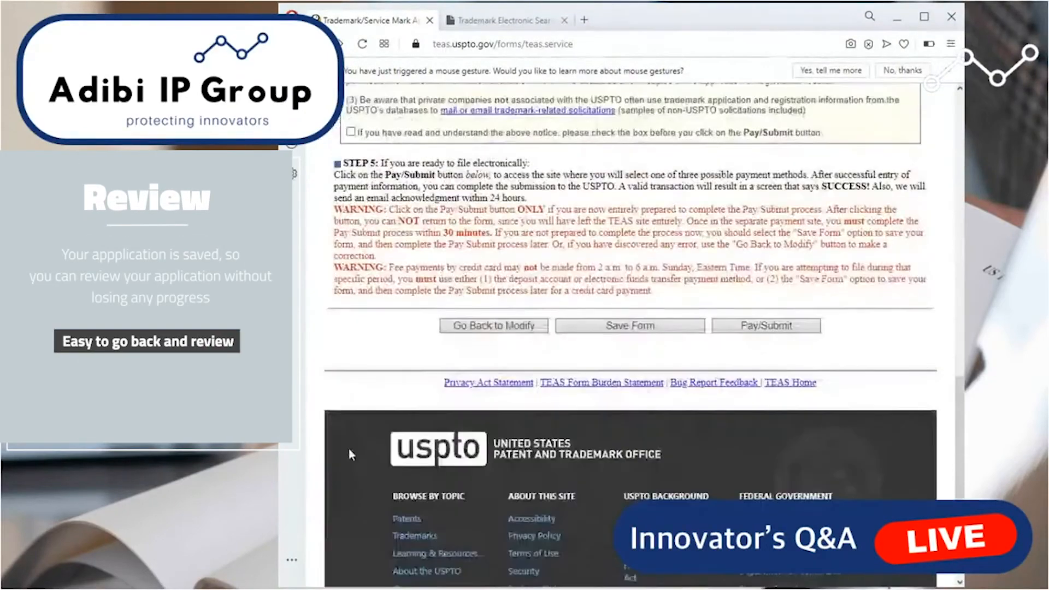
left_click(471, 334)
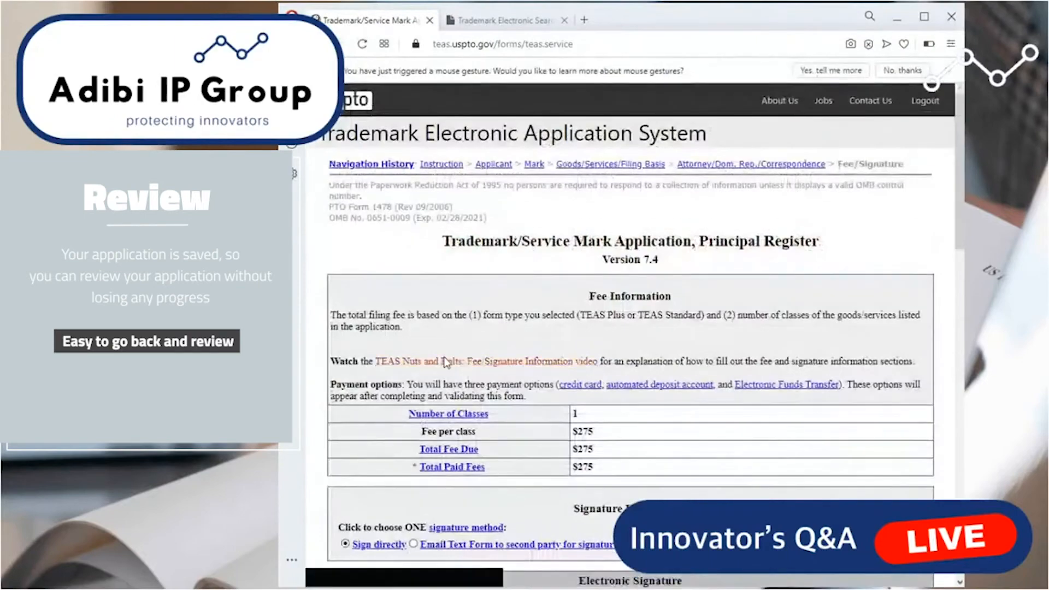
scroll(465, 372, "down", 15)
scroll(457, 409, "down", 5)
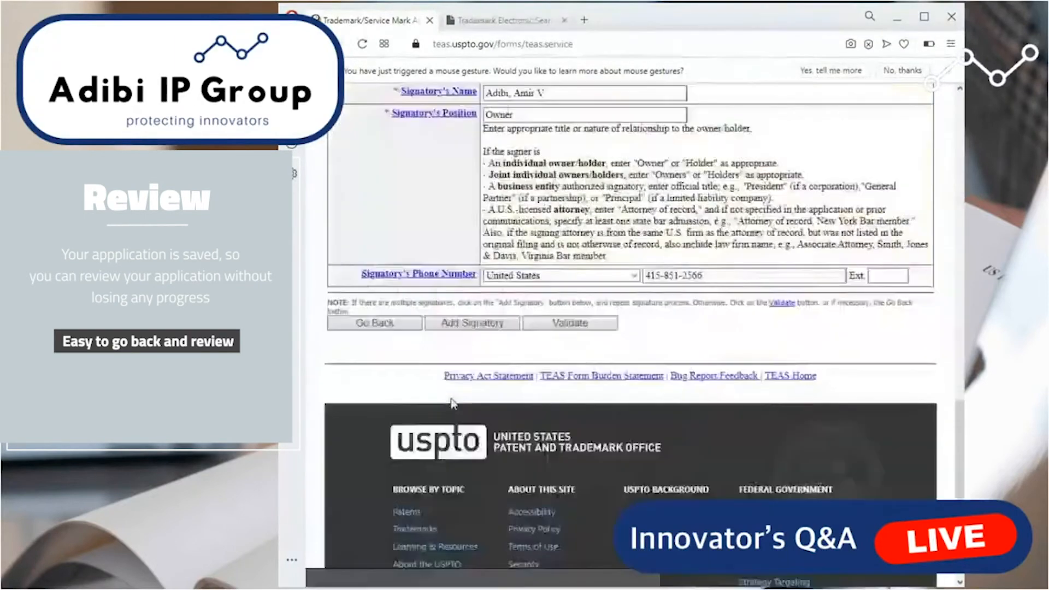
left_click(378, 302)
scroll(381, 310, "down", 6)
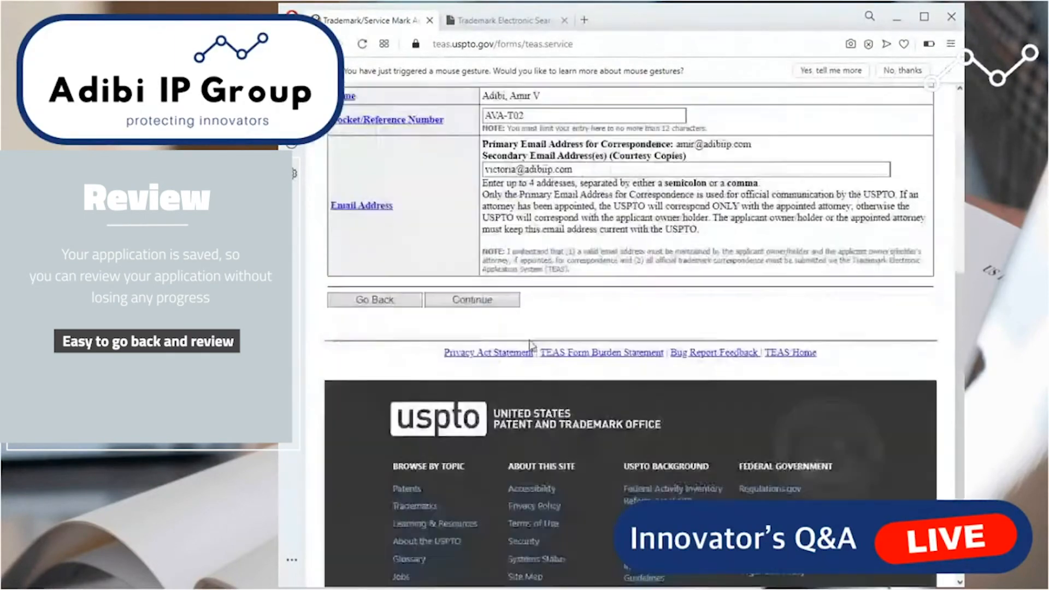
Go back through the Goods/Services page to the Mark page and look over the entered mark.
scroll(411, 440, "up", 4)
left_click(395, 485)
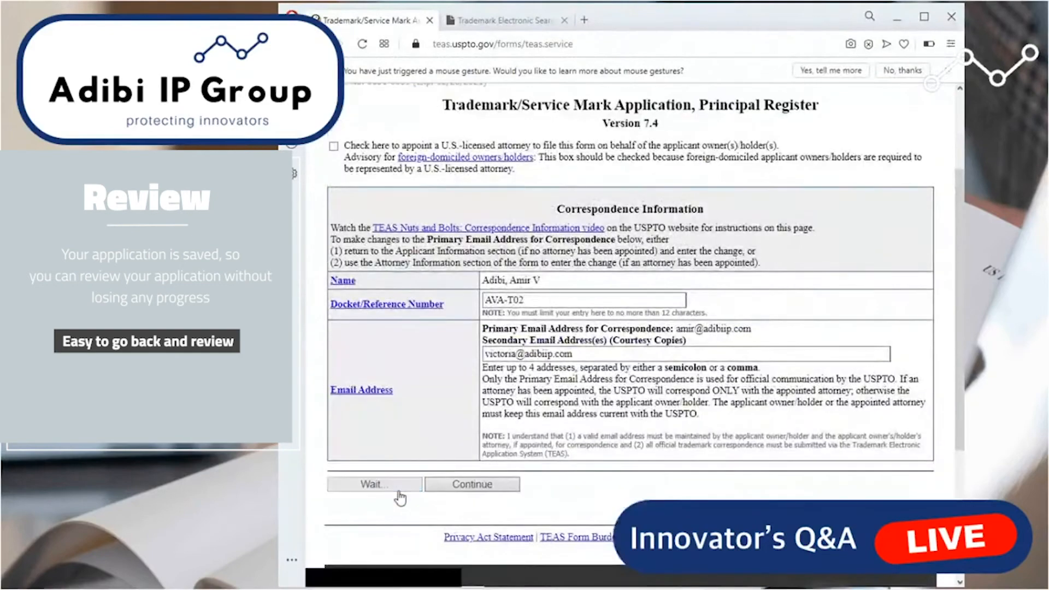
scroll(377, 492, "down", 10)
scroll(373, 493, "down", 5)
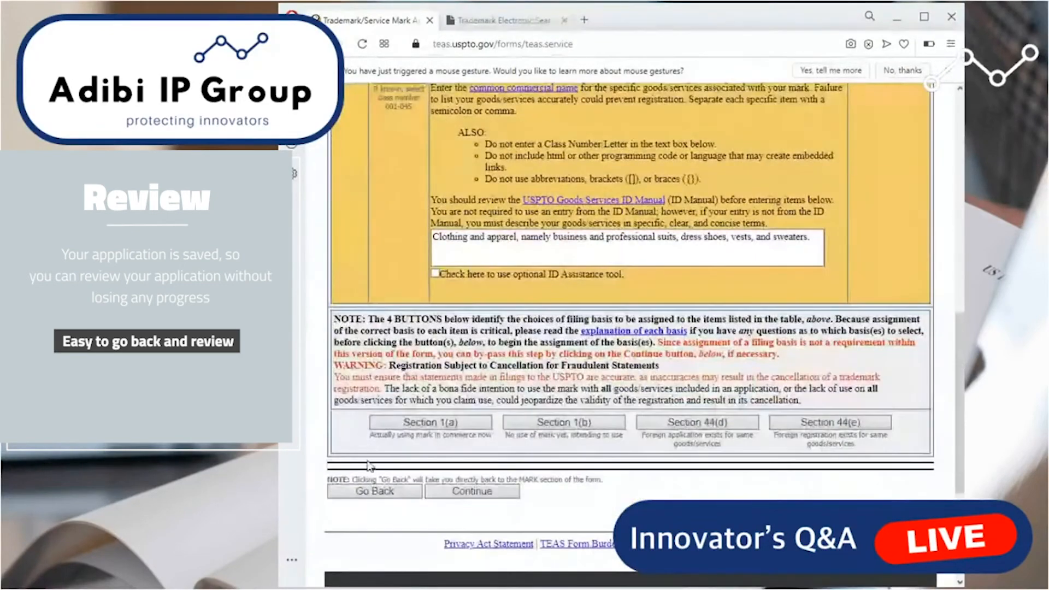
left_click(372, 493)
scroll(376, 484, "down", 10)
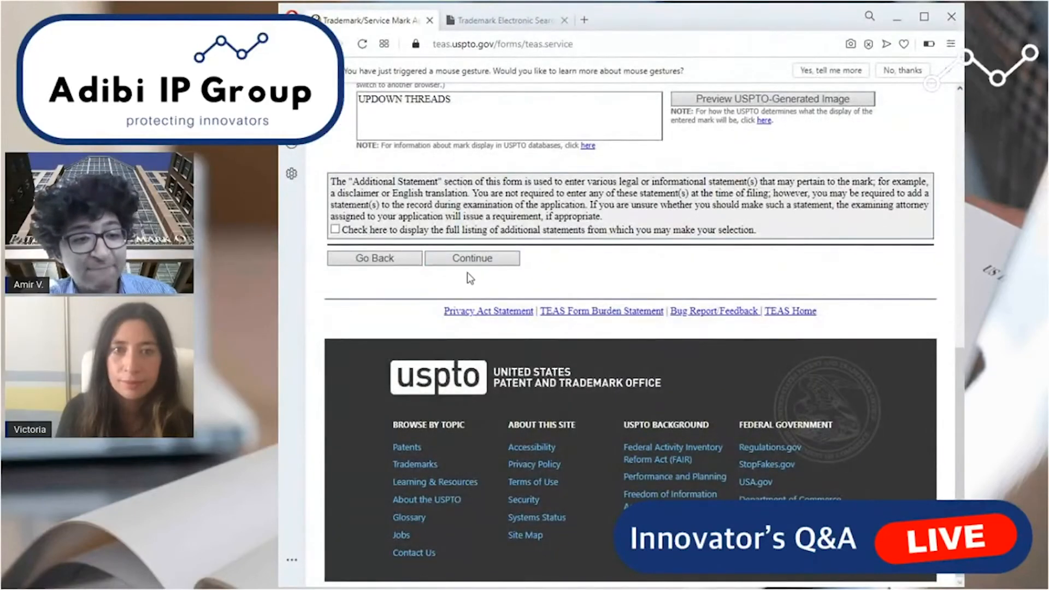
Proceed from the Mark page through the Goods/Services and Correspondence pages to the Fee/Signature page, leaving the entries as they are.
left_click(492, 259)
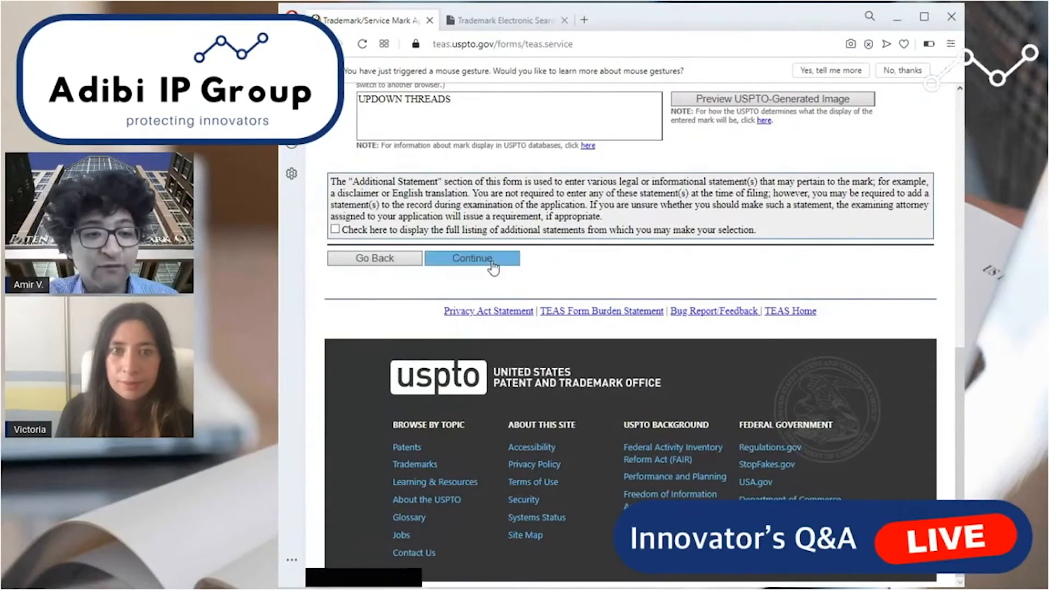
scroll(492, 260, "down", 7)
scroll(489, 295, "down", 8)
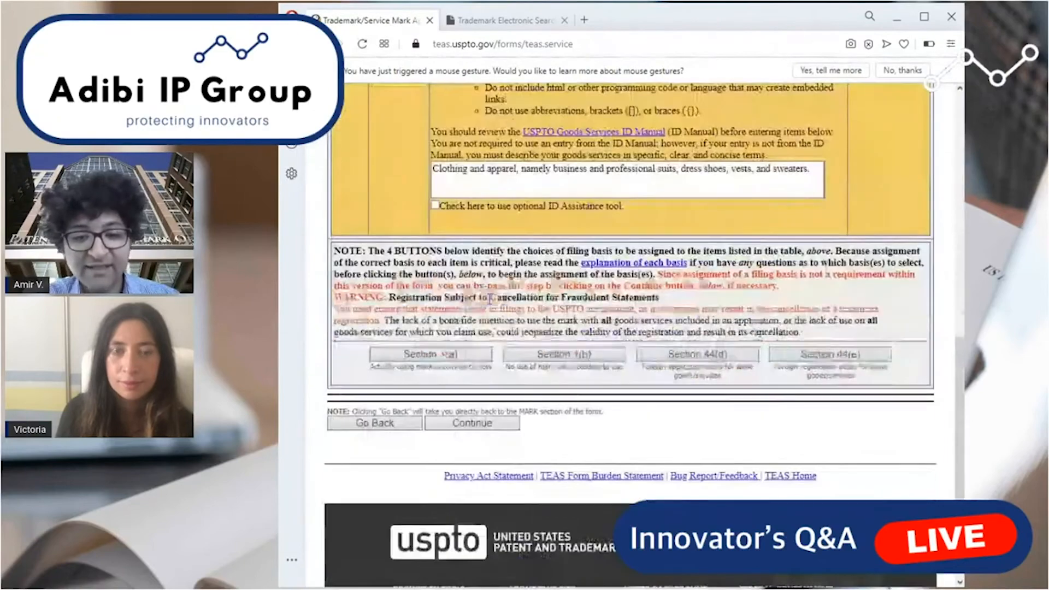
left_click(490, 291)
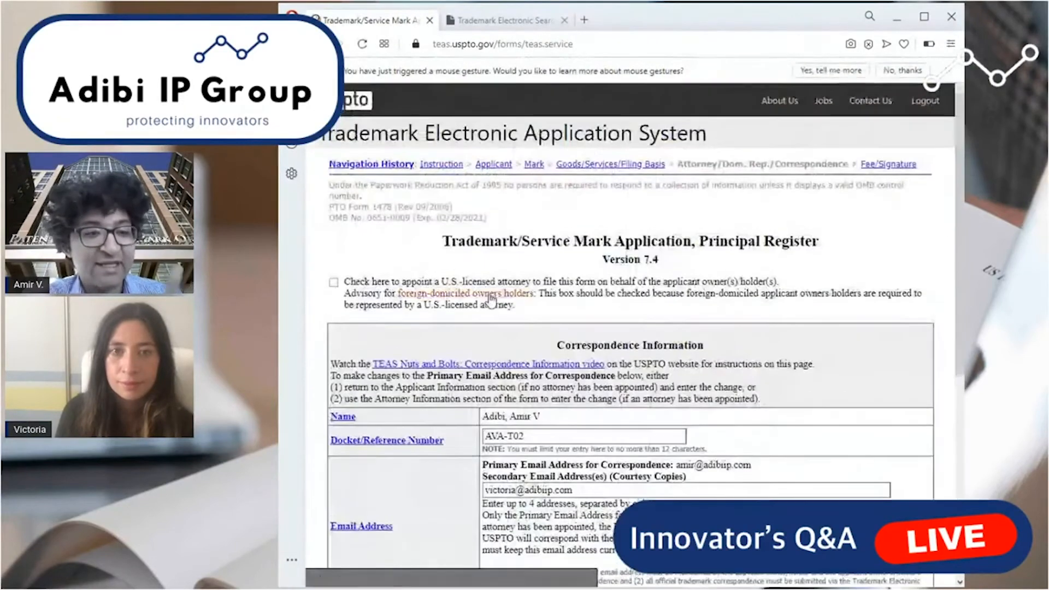
scroll(486, 278, "down", 10)
left_click(484, 269)
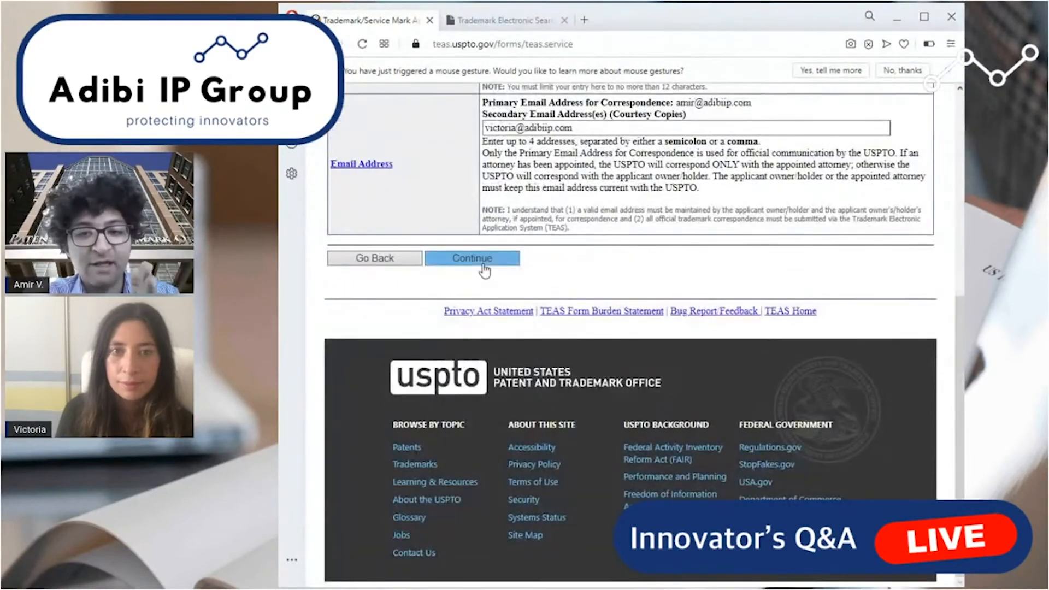
scroll(685, 171, "up", 3)
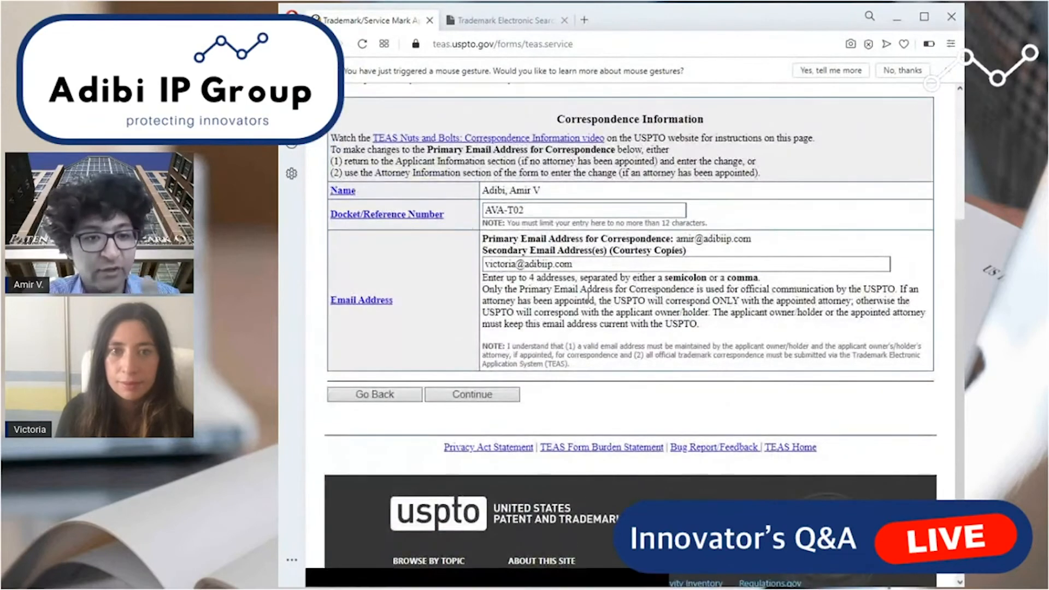
left_click(485, 395)
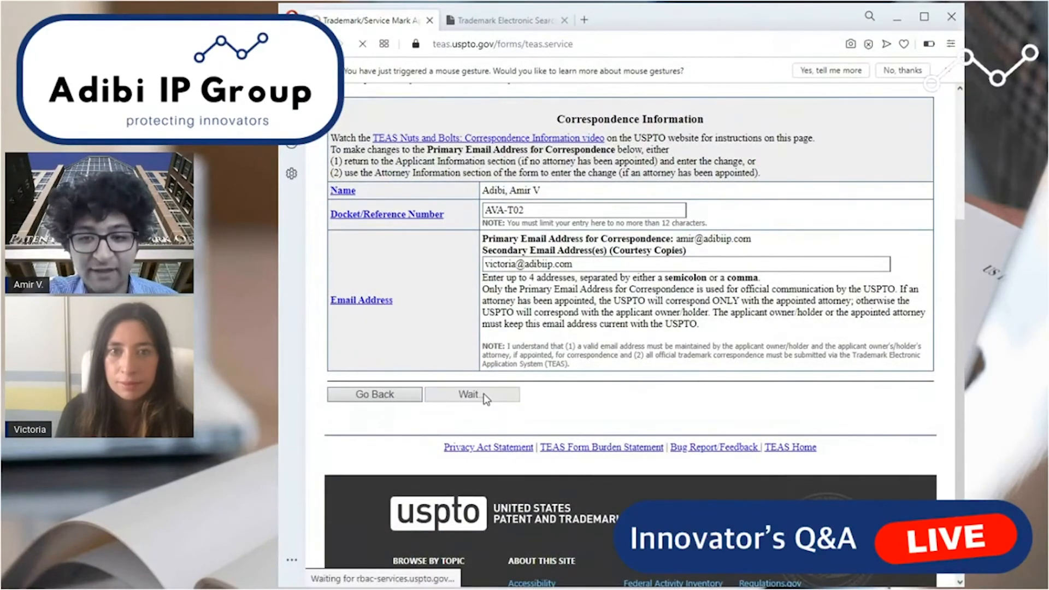
Recheck the declaration statements and signature fields on the Fee/Signature page and validate the application form again.
scroll(556, 390, "down", 5)
scroll(555, 389, "down", 5)
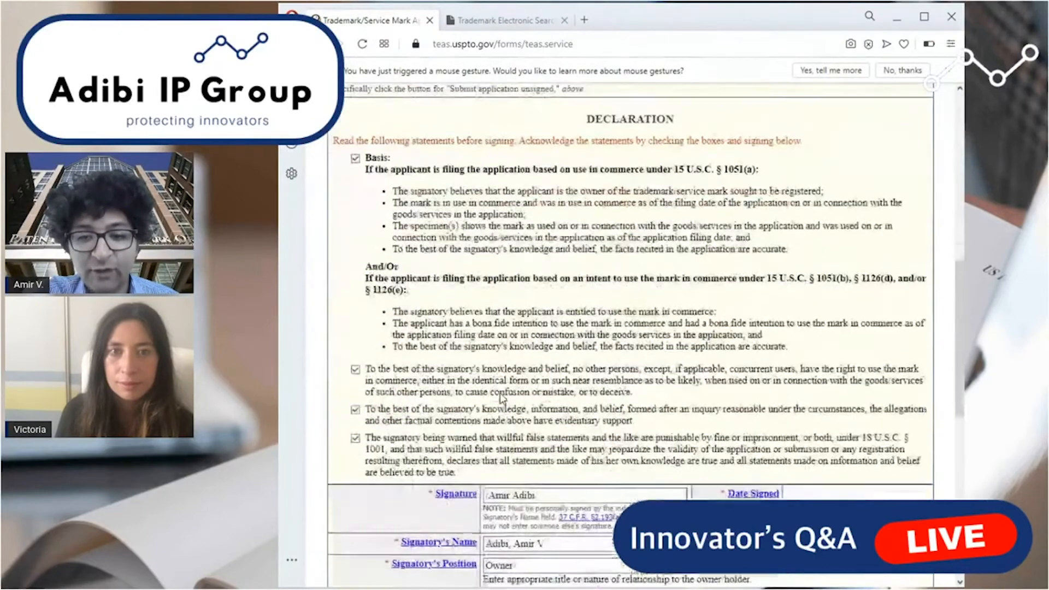
scroll(497, 328, "up", 4)
scroll(498, 331, "down", 3)
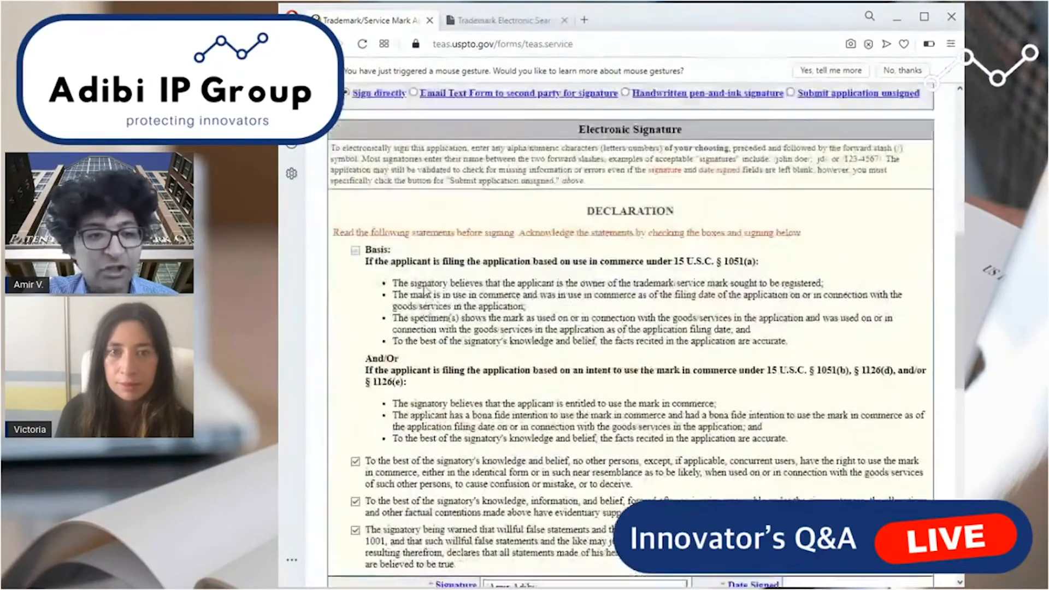
scroll(502, 334, "up", 3)
scroll(509, 342, "down", 10)
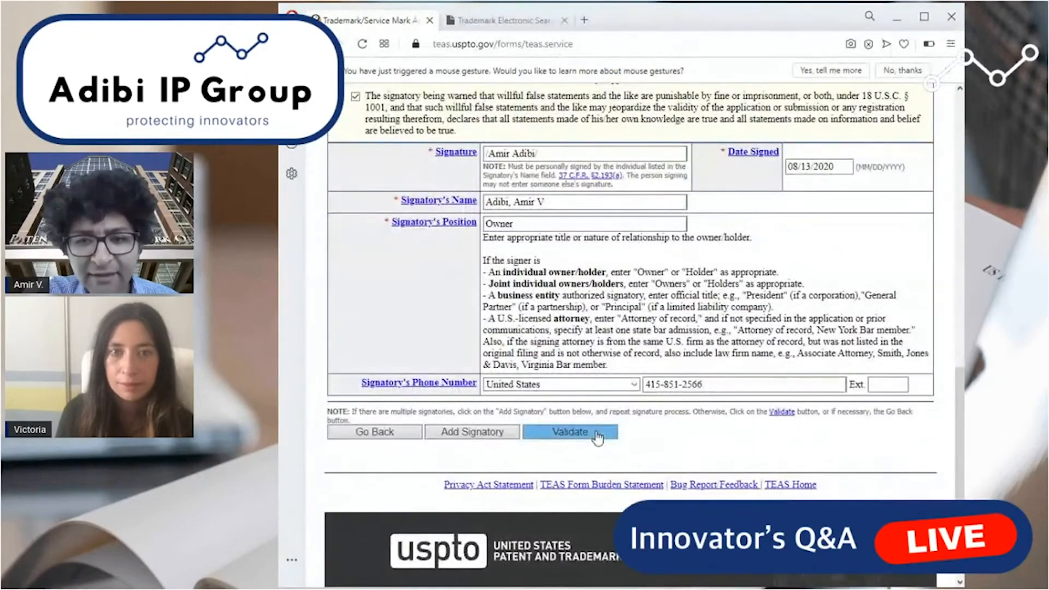
left_click(598, 437)
Reopen the Input version of the application data and look through the correspondence, fee and signature entries.
scroll(503, 389, "down", 7)
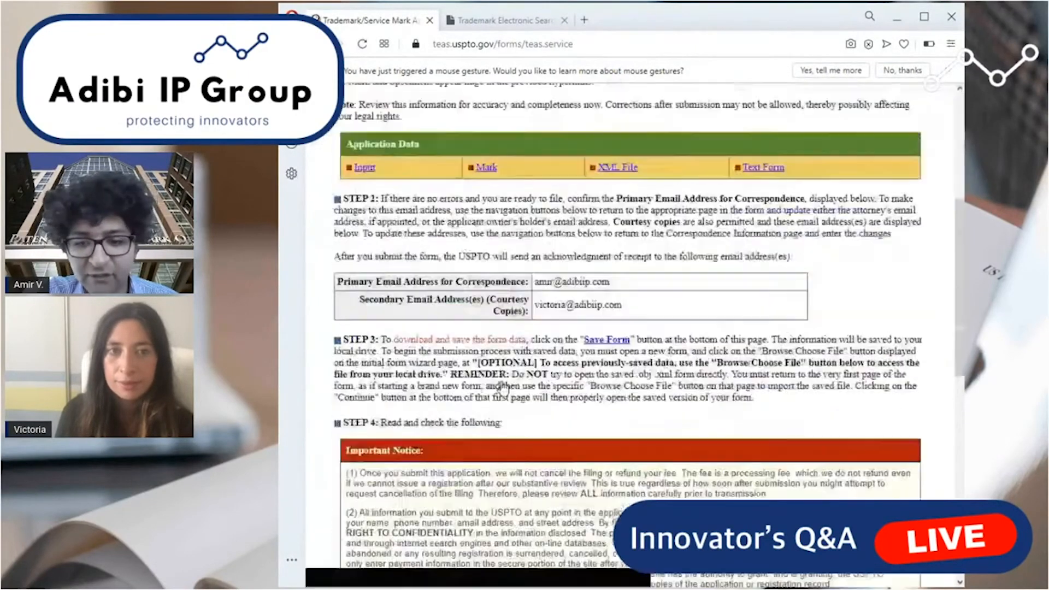
left_click(365, 143)
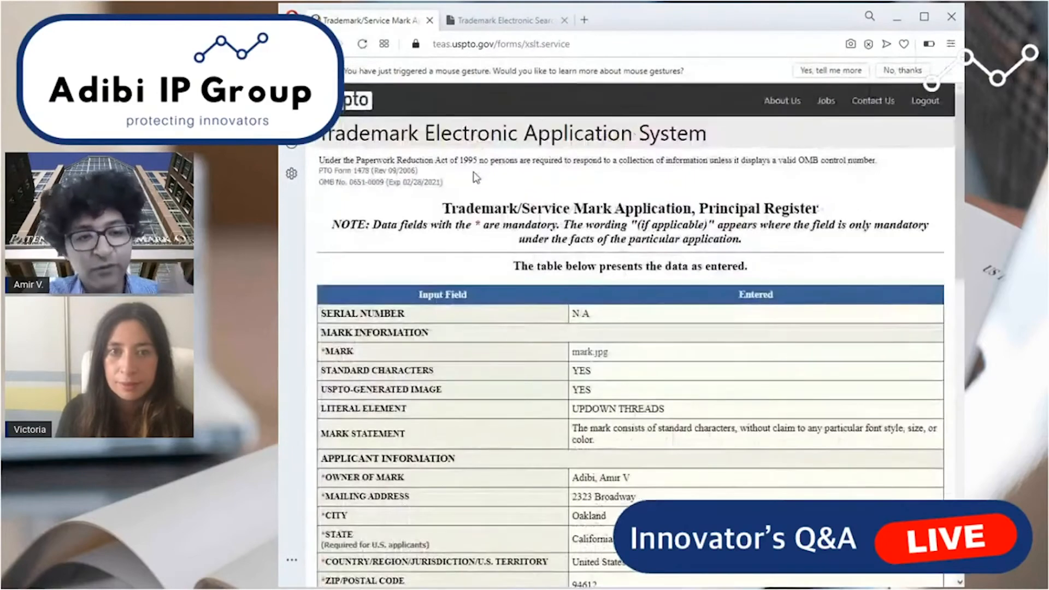
scroll(617, 326, "down", 15)
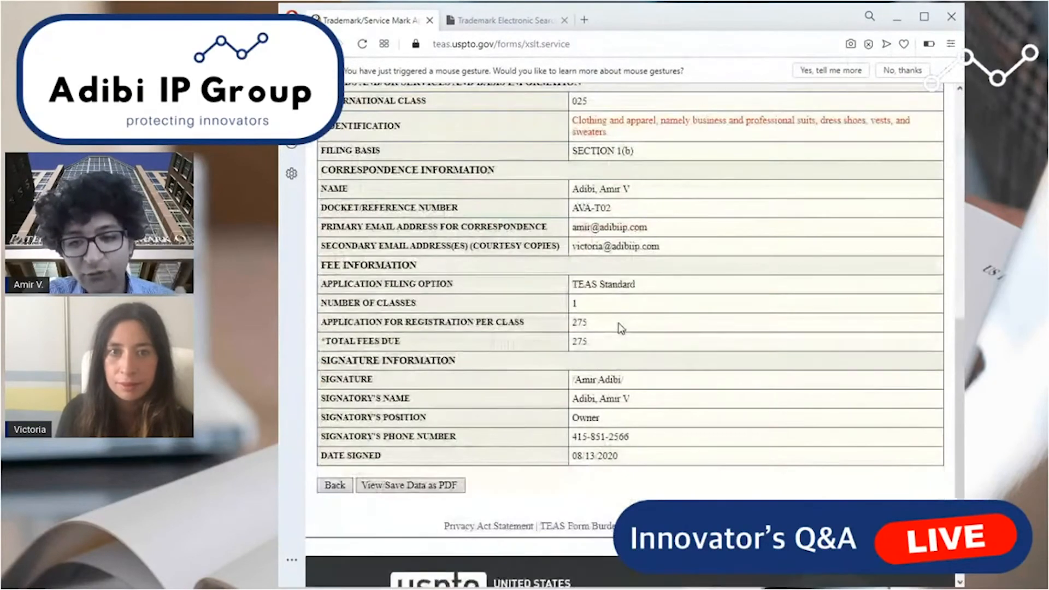
scroll(620, 327, "down", 1)
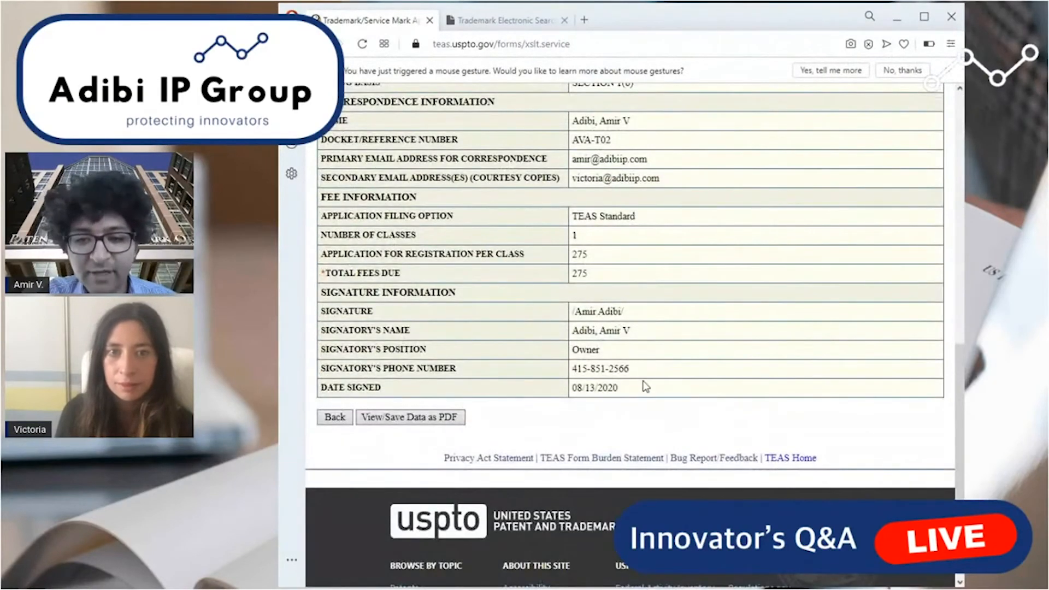
scroll(640, 382, "up", 10)
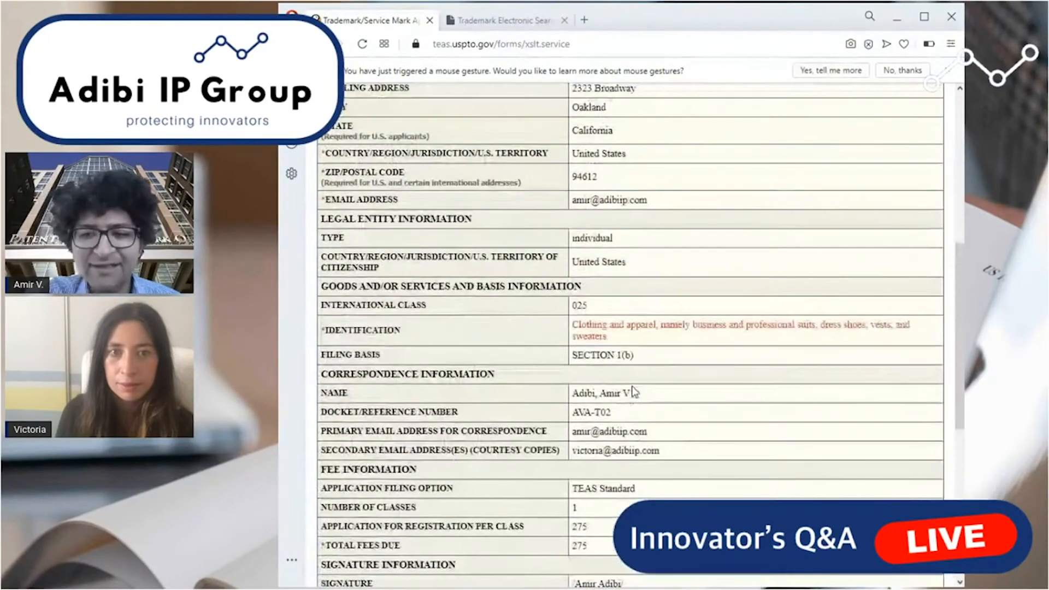
Highlight the literal element under Mark Information to check its wording, and clear the highlight.
left_click_drag(666, 272, 574, 273)
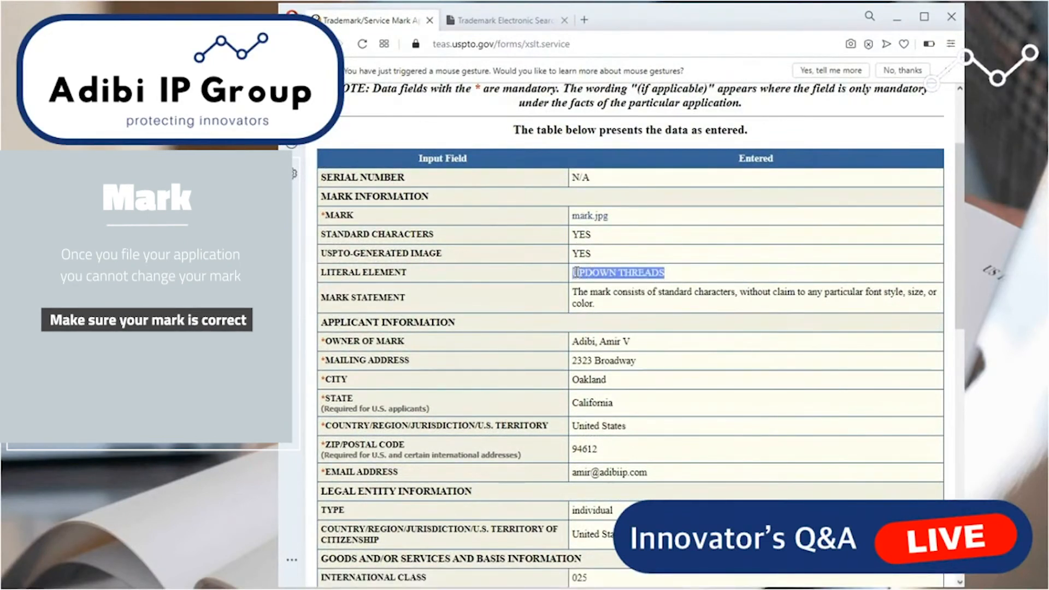
left_click_drag(577, 272, 577, 273)
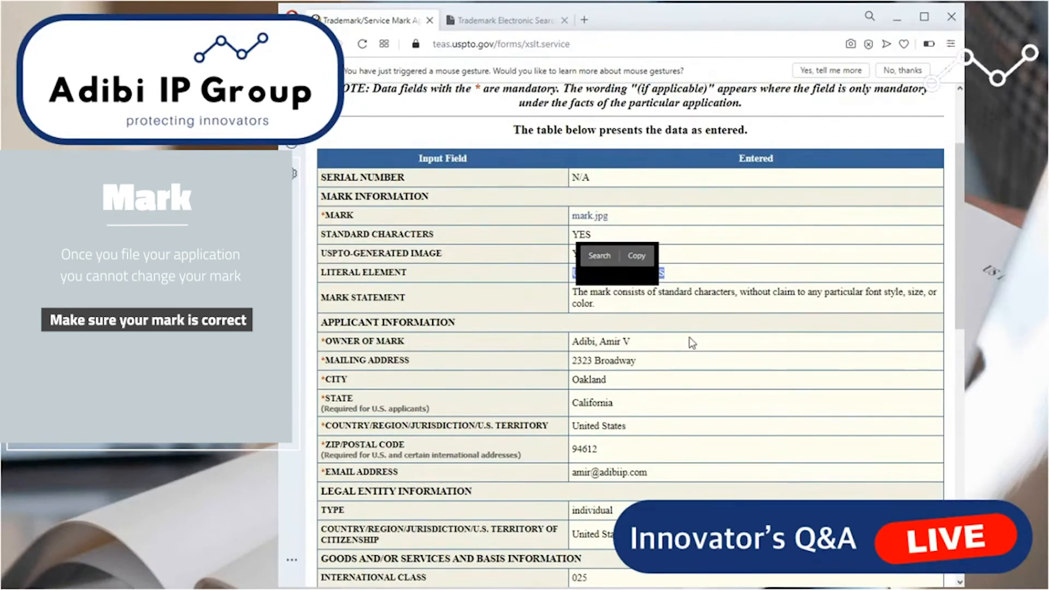
left_click_drag(690, 275, 572, 274)
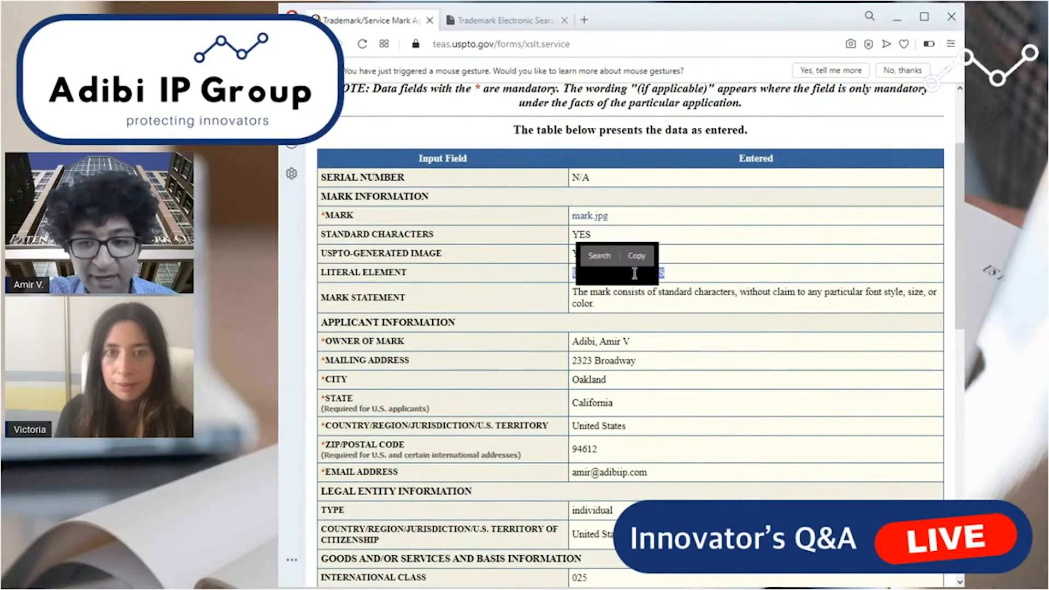
left_click(634, 274)
Check the goods identification, international class and filing basis in the entered data, highlighting each entry.
scroll(637, 359, "down", 3)
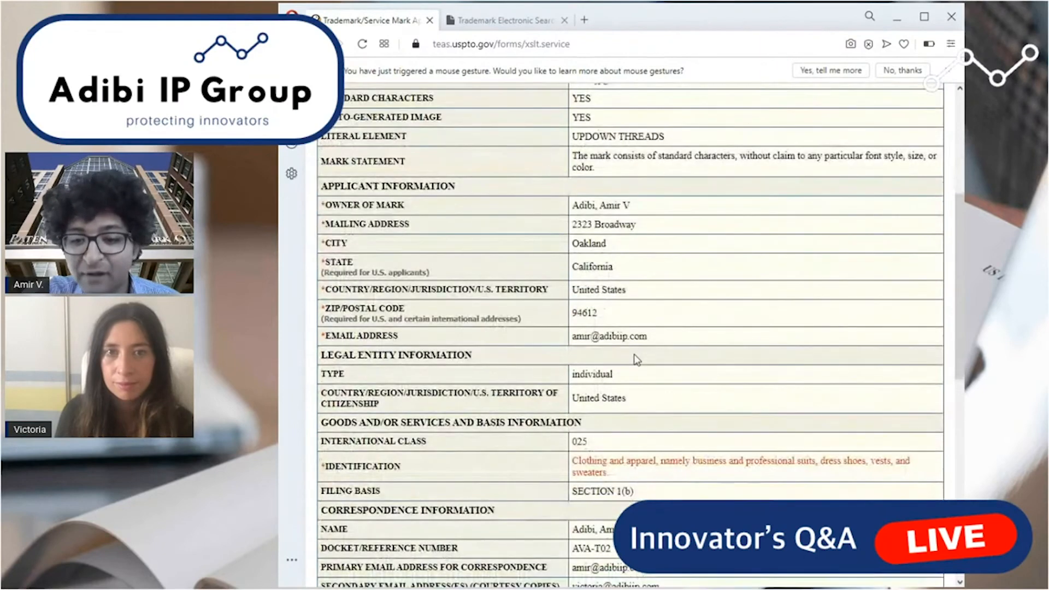
scroll(636, 359, "down", 4)
left_click_drag(609, 269, 571, 257)
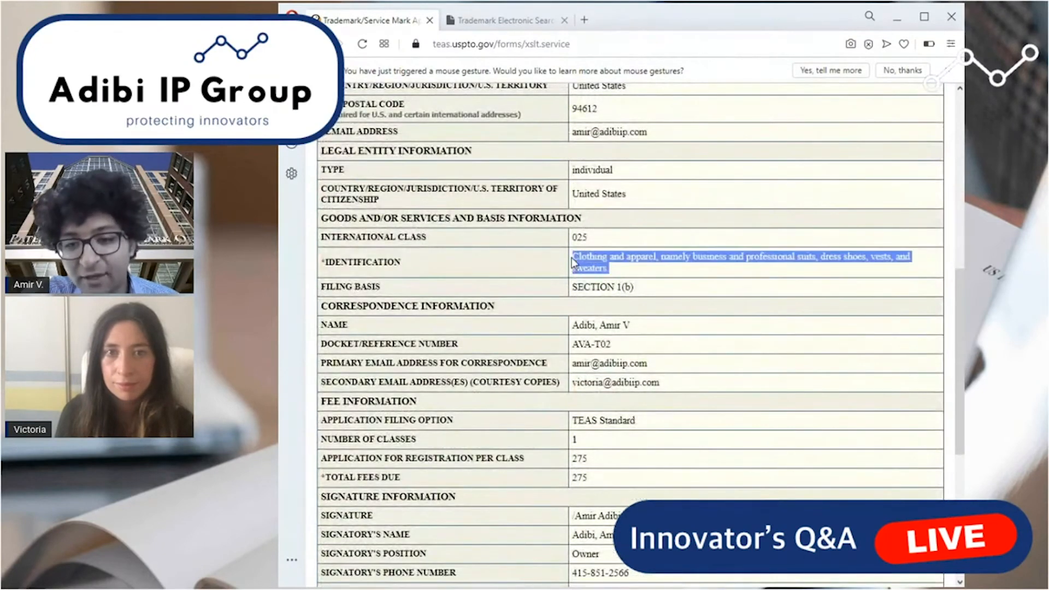
left_click(598, 243)
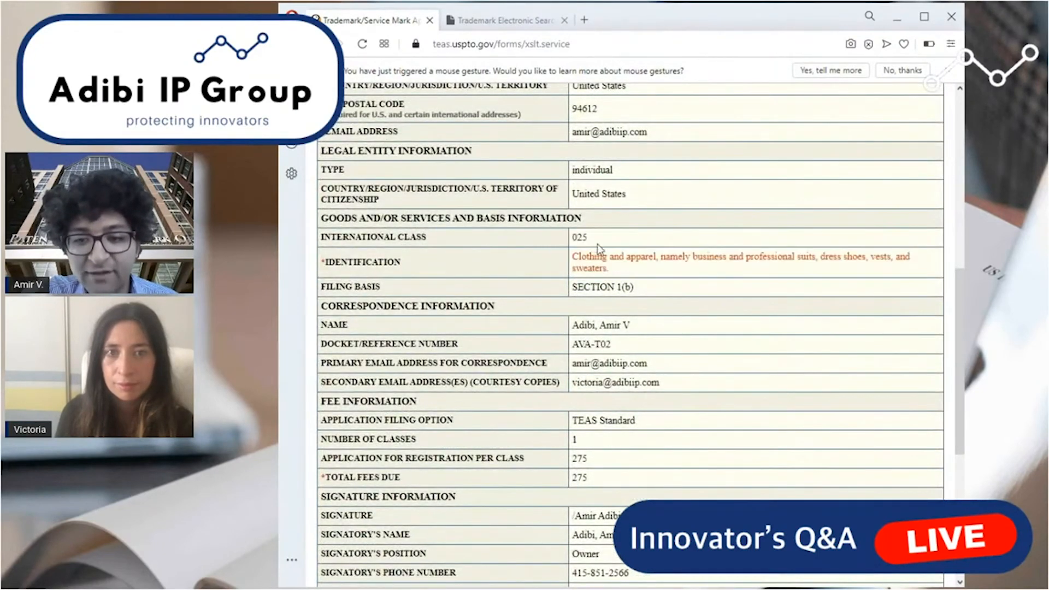
scroll(579, 241, "down", 5)
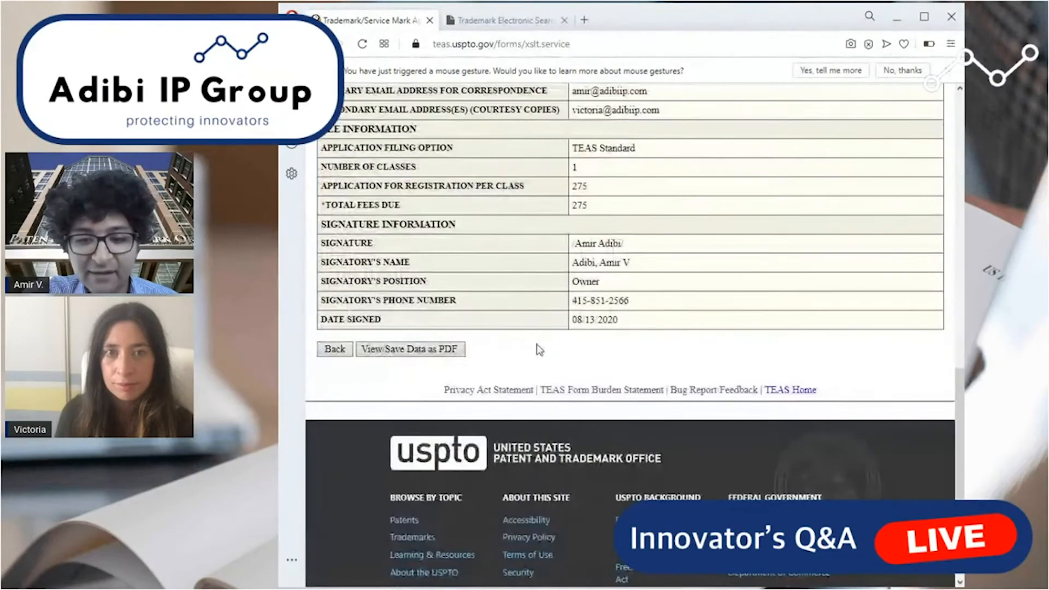
scroll(594, 241, "up", 4)
scroll(590, 230, "down", 1)
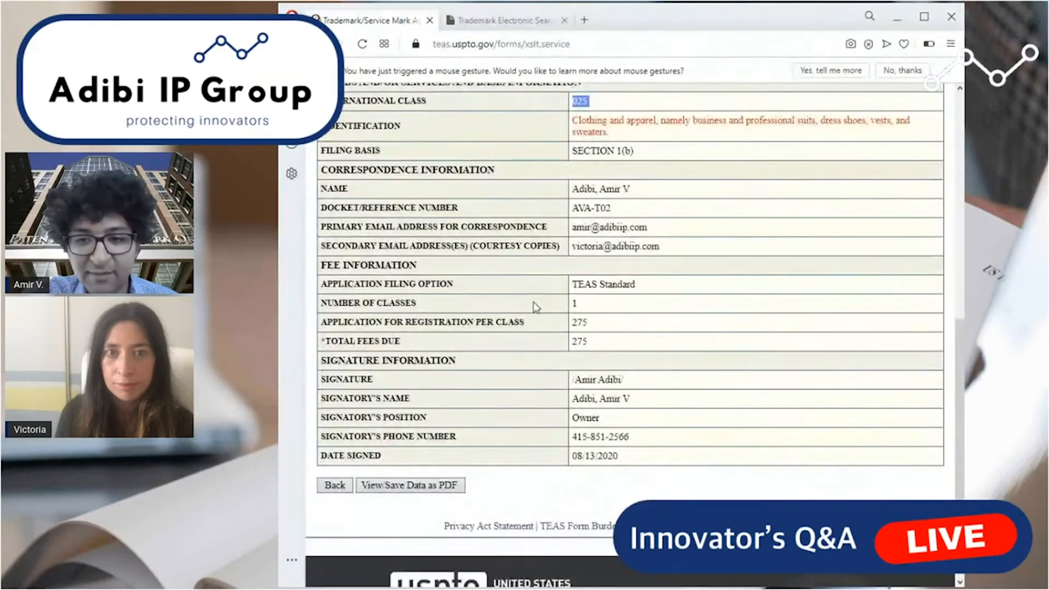
left_click_drag(648, 159, 570, 154)
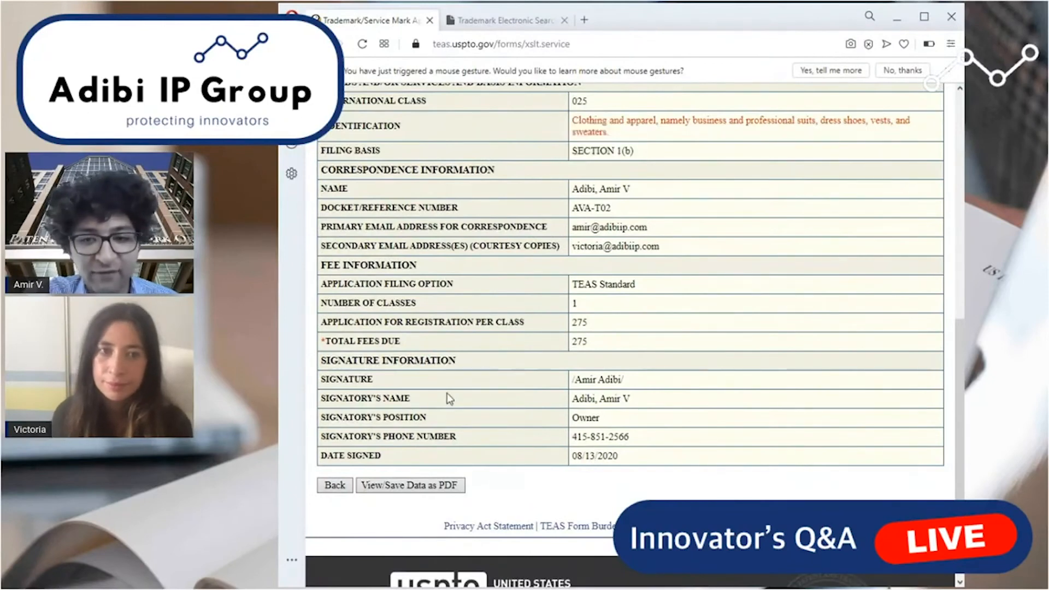
Leave the entered data, view the USPTO-generated mark image for UPDOWN THREADS, and return to the validation page.
left_click(335, 486)
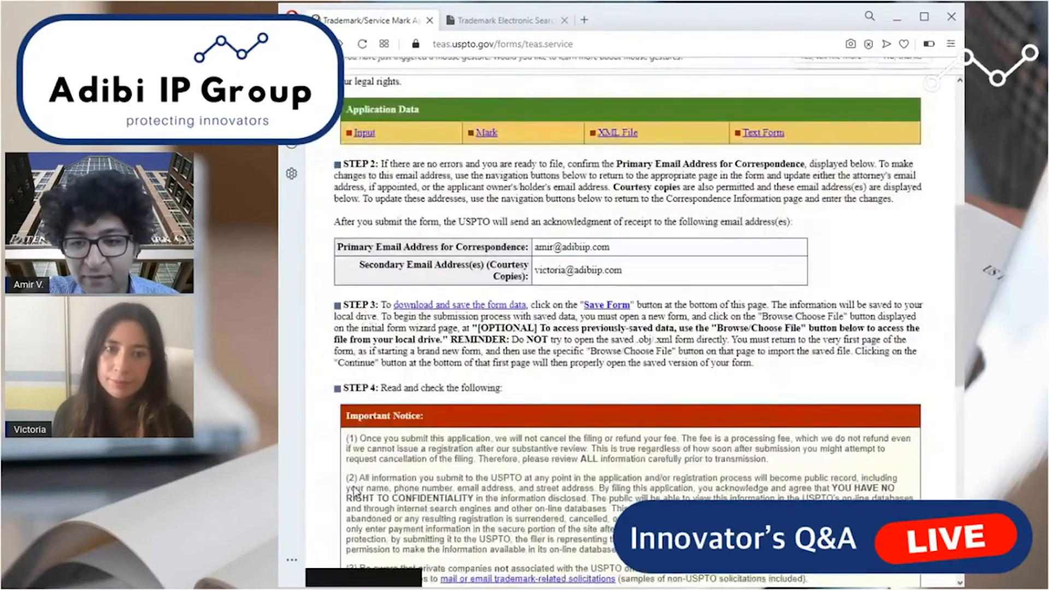
left_click(486, 143)
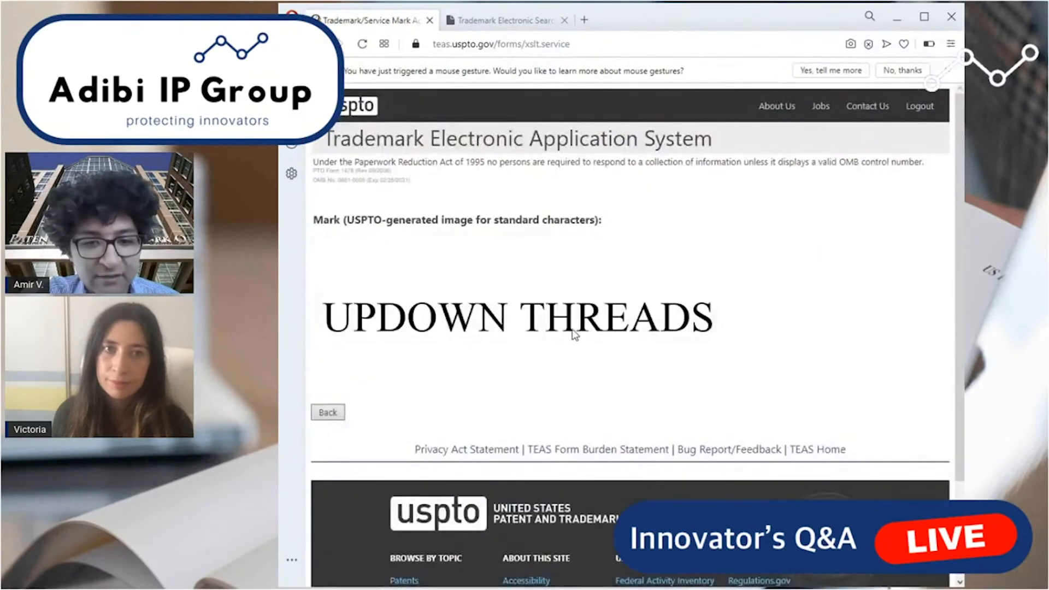
right_click(542, 316)
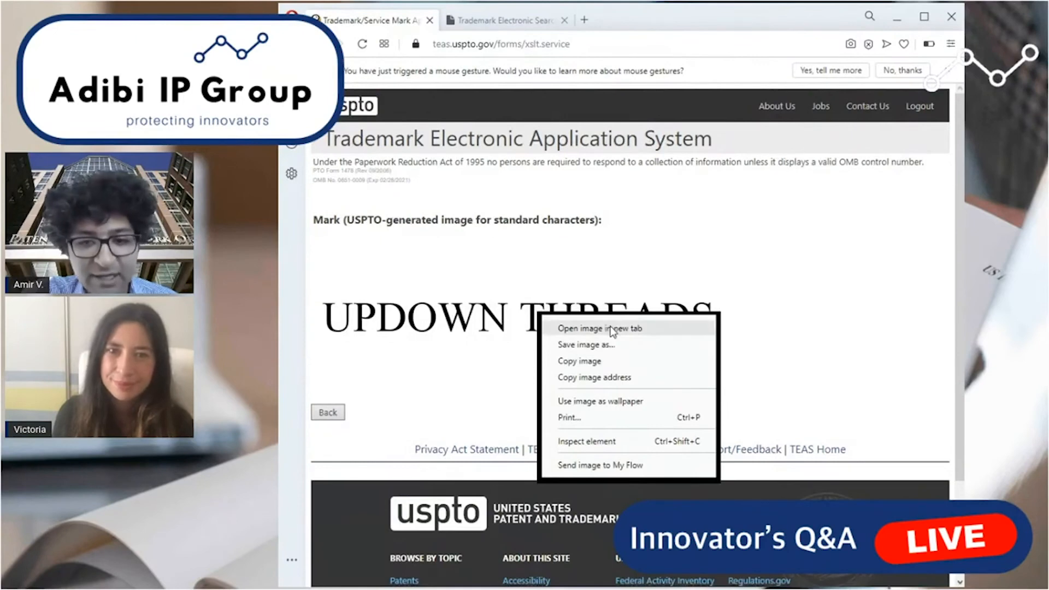
left_click(425, 396)
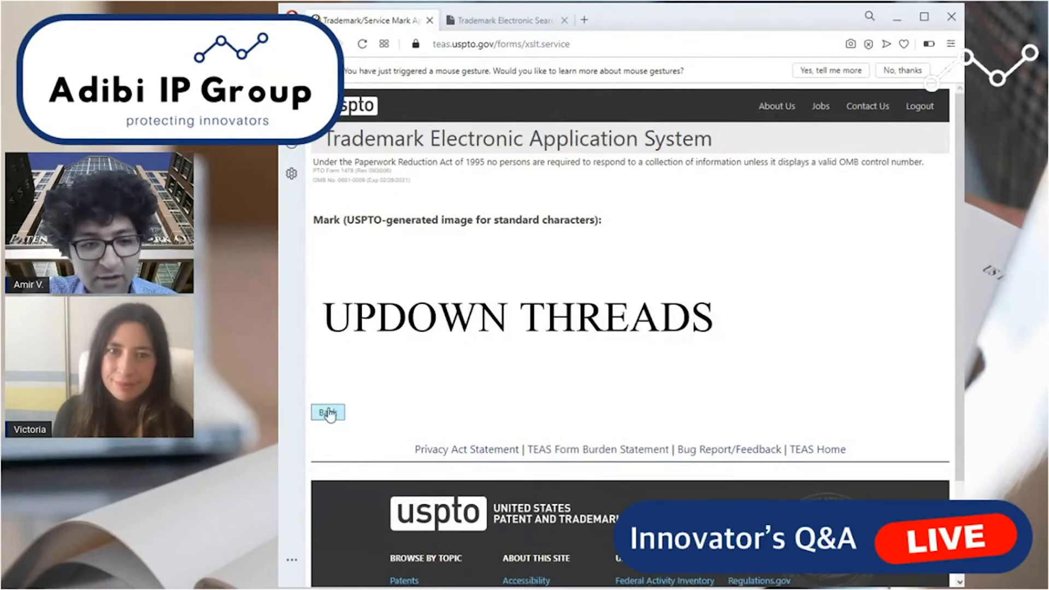
left_click(328, 414)
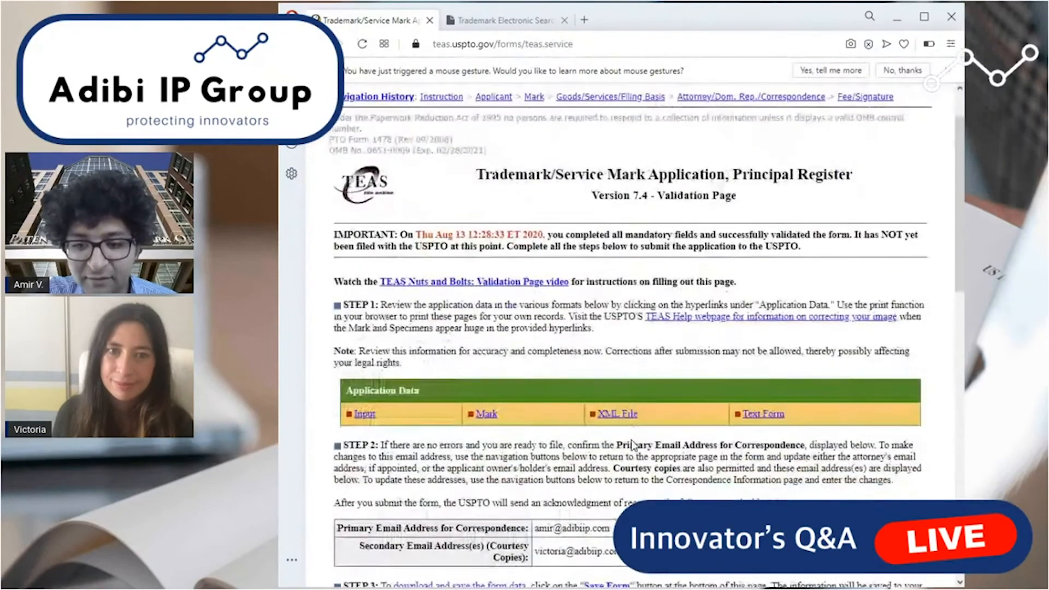
Acknowledge having read and understood the Important Notice and proceed to payment and submission of the application.
scroll(632, 440, "down", 5)
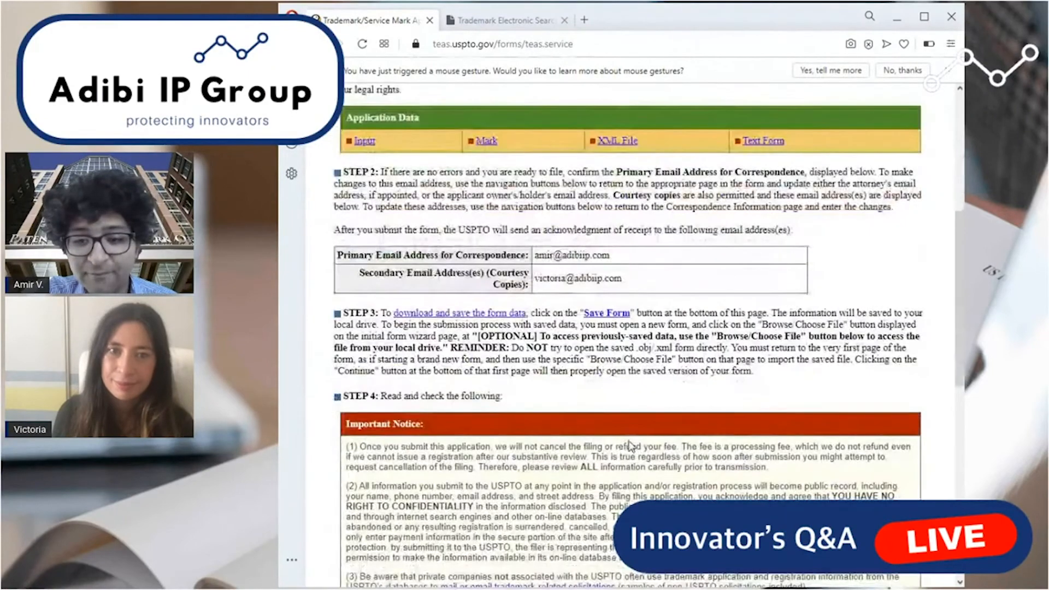
scroll(363, 418, "down", 2)
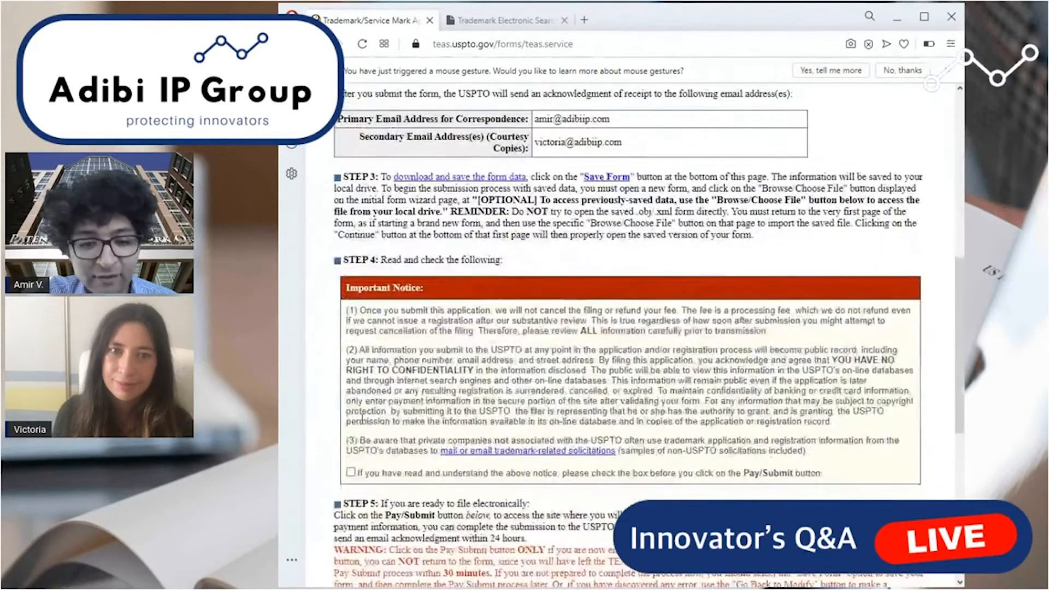
left_click(351, 472)
scroll(665, 436, "down", 4)
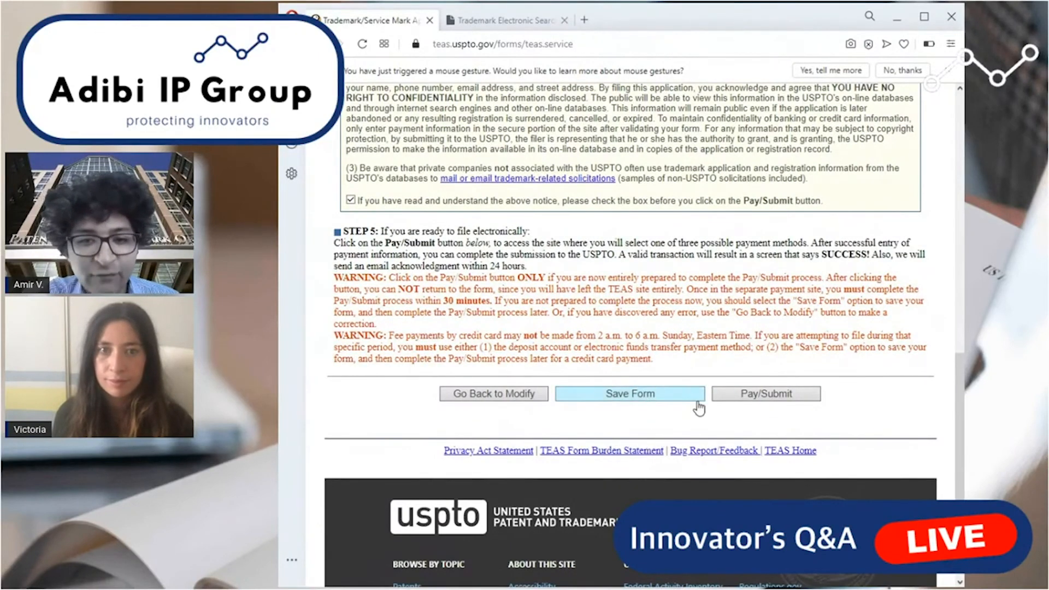
left_click(767, 405)
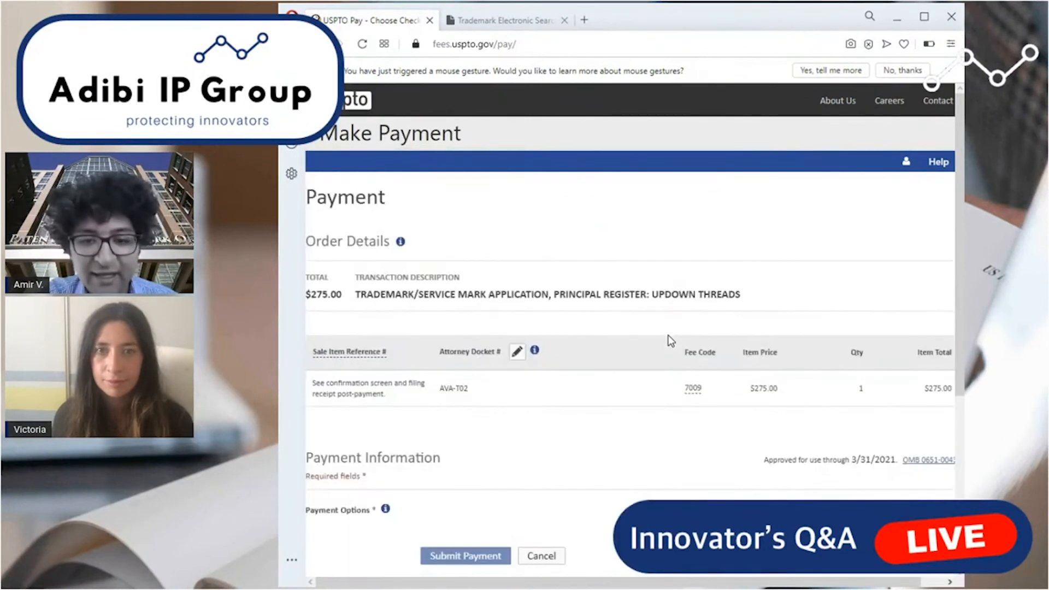
Choose Credit/Debit Card as the payment option and look through the card detail and billing address fields.
scroll(440, 382, "down", 3)
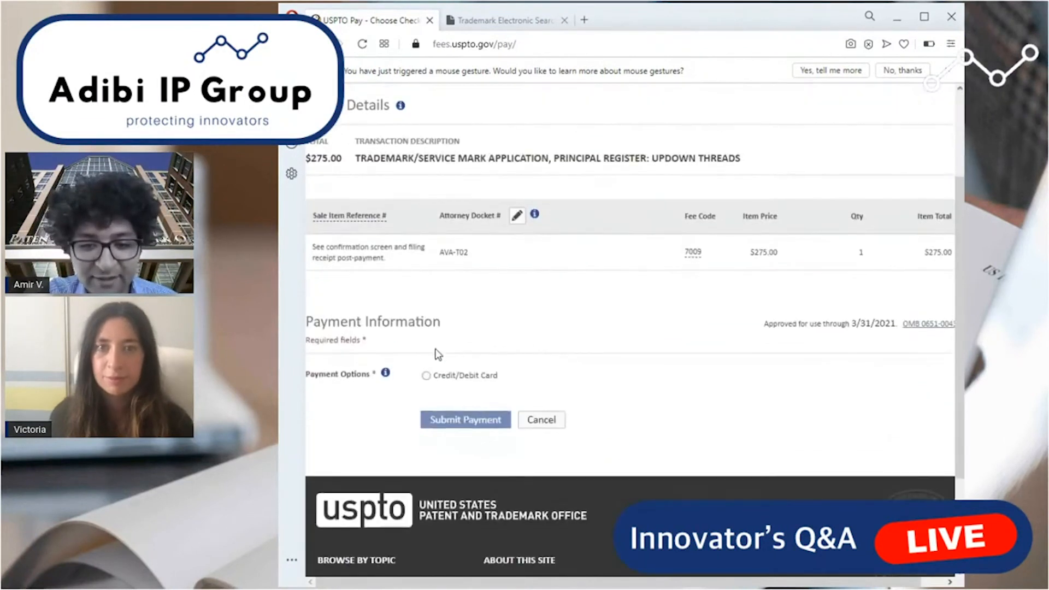
left_click(426, 376)
scroll(511, 382, "down", 3)
left_click(459, 285)
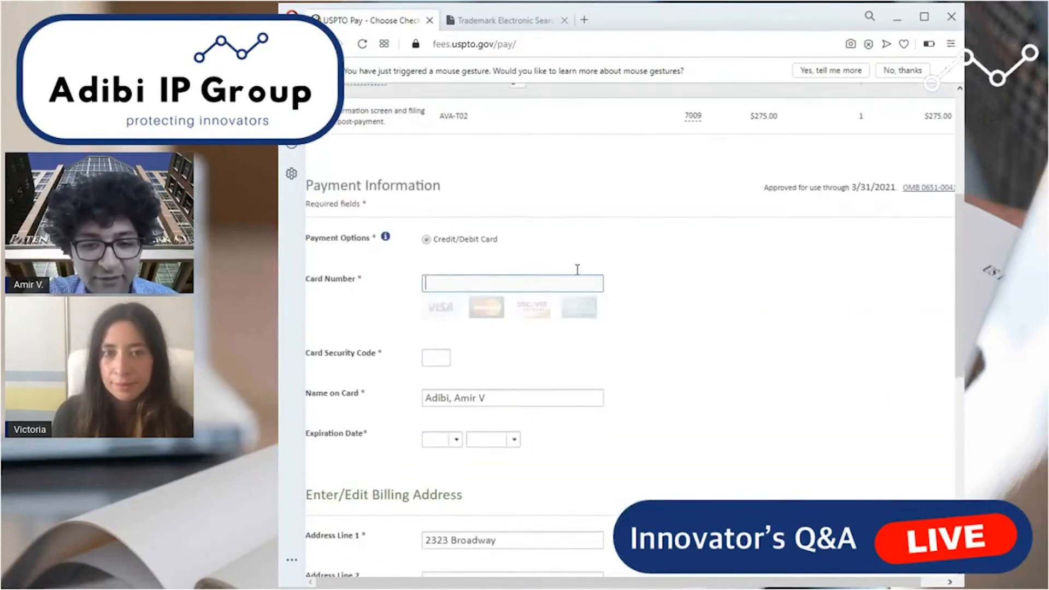
scroll(437, 334, "down", 3)
scroll(480, 277, "down", 5)
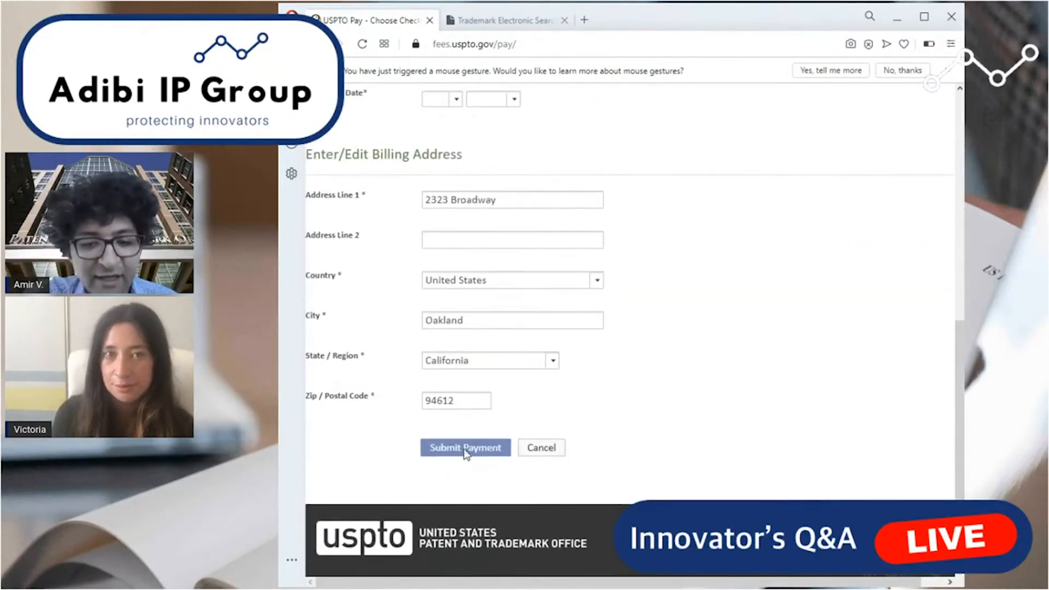
scroll(465, 453, "down", 2)
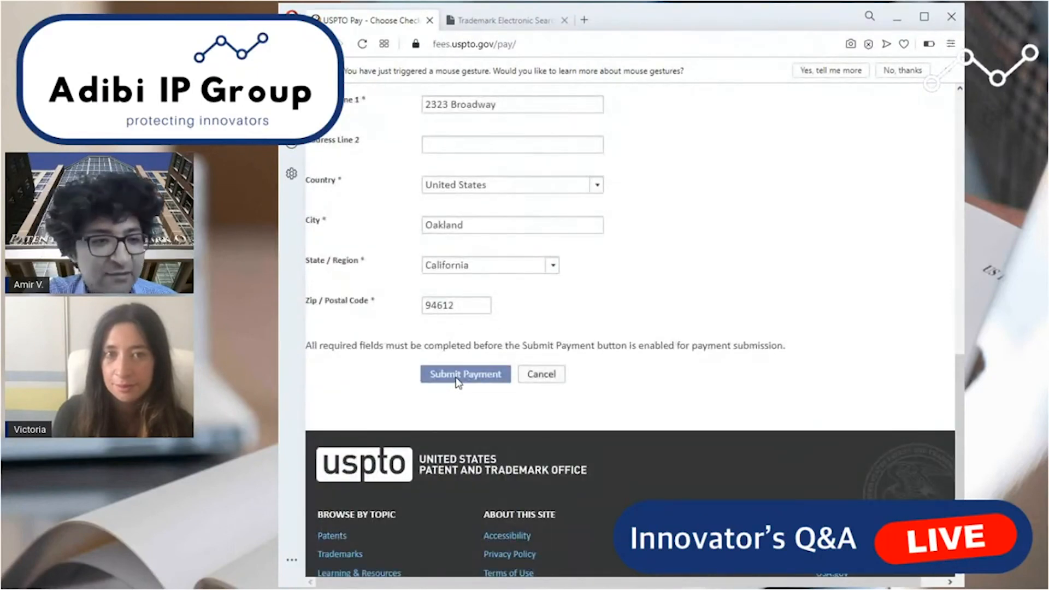
scroll(494, 428, "up", 15)
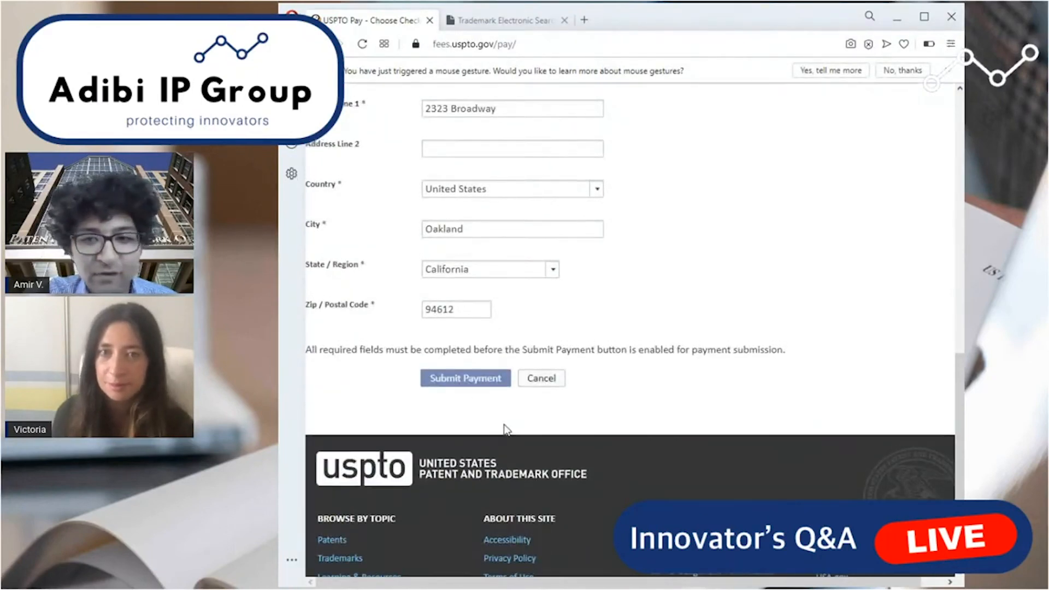